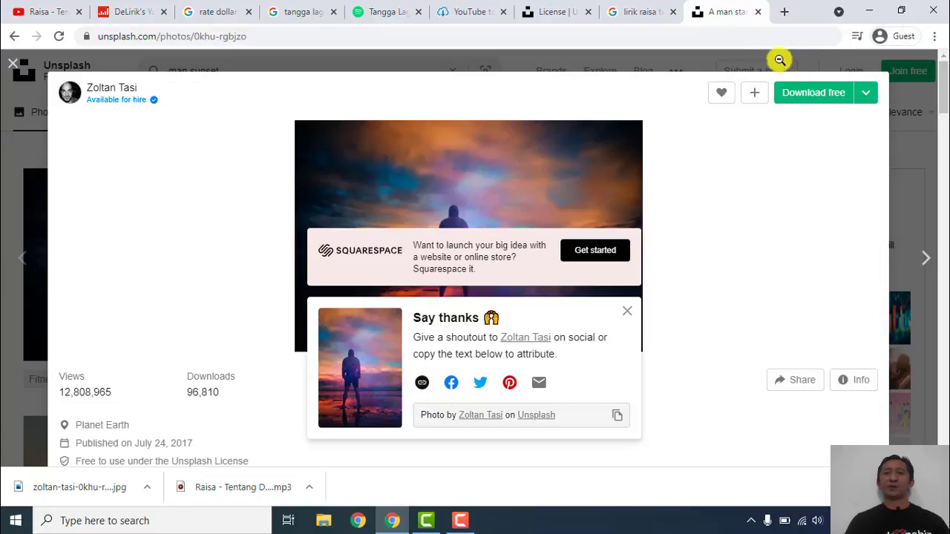
# Bring up the "lirik raisa tentang dirimu" search results and close the License page.
pyautogui.click(640, 15)
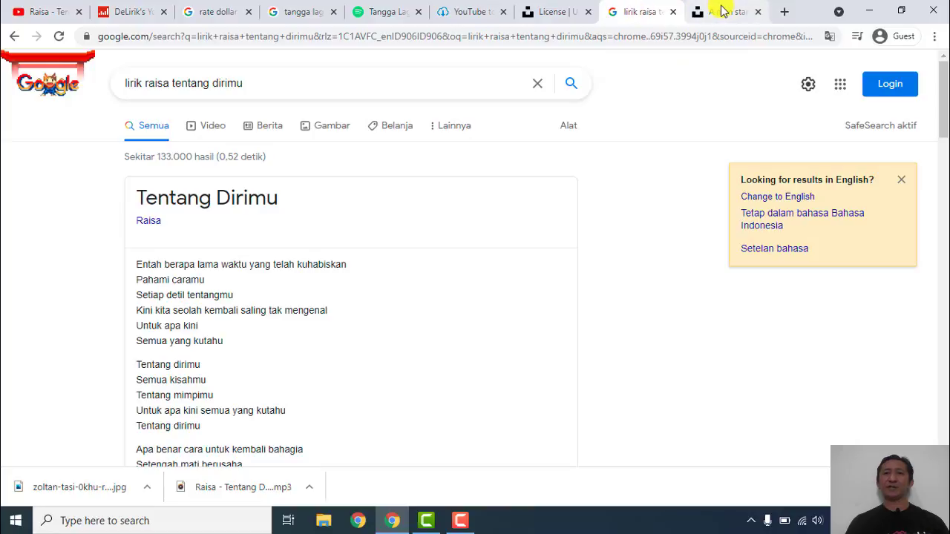
pyautogui.click(588, 11)
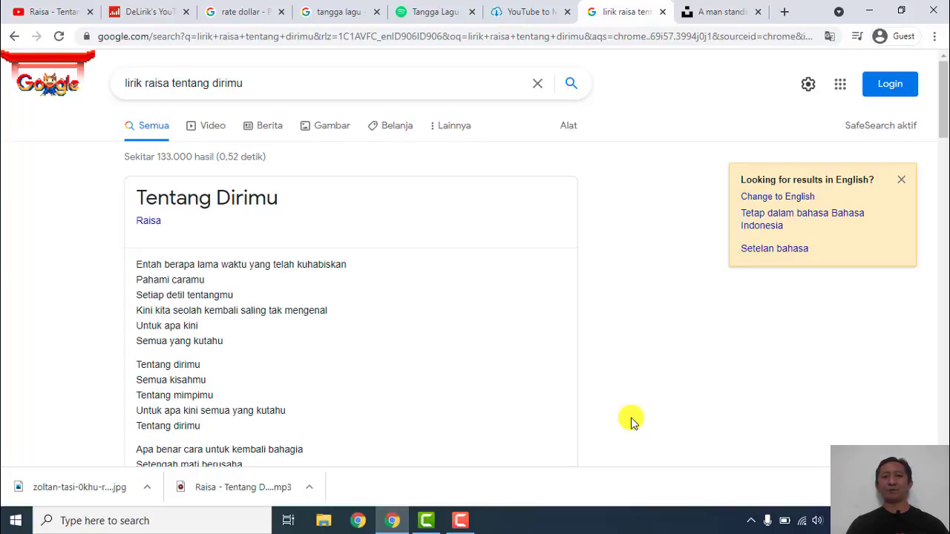
# Bring the downloaded Raisa - Tentang Dirimu MP3 from Chrome into Camtasia and place it at the start of Track 1.
pyautogui.click(426, 520)
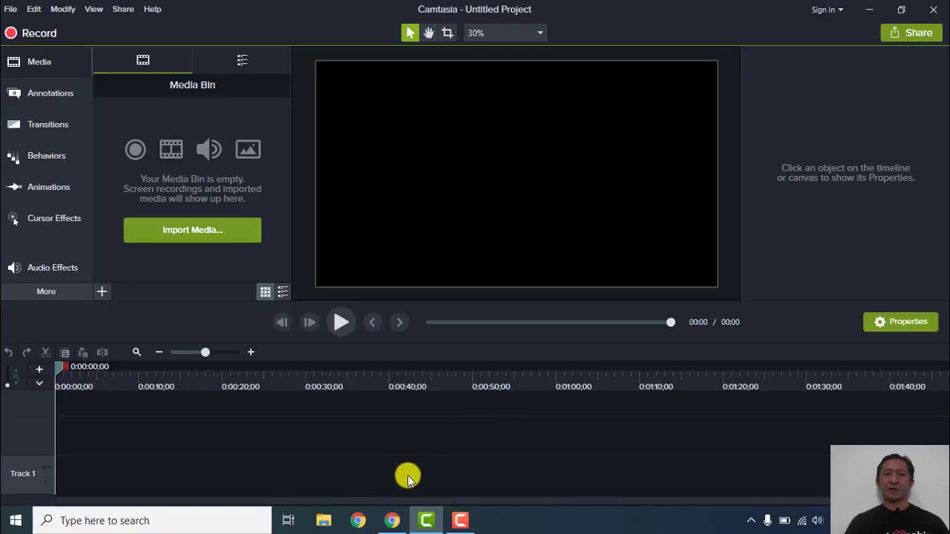
pyautogui.click(392, 520)
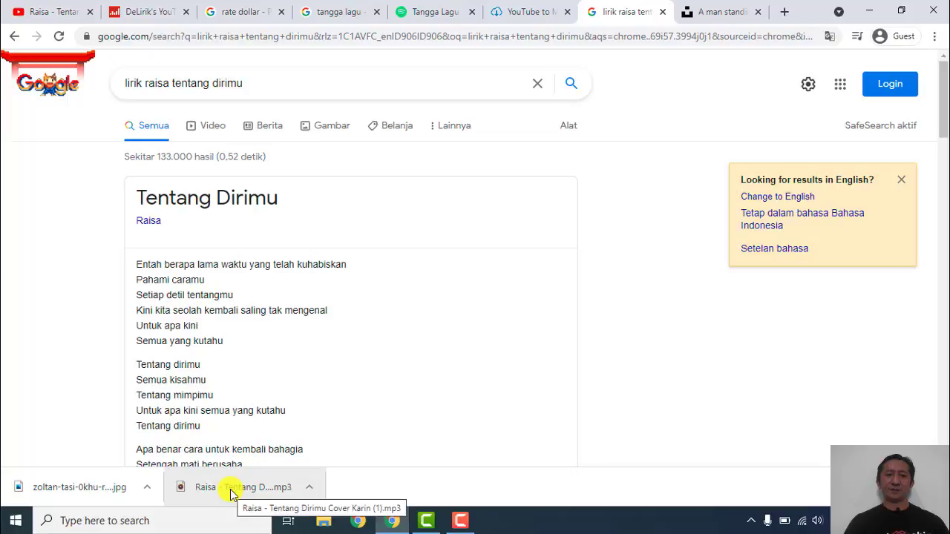
pyautogui.moveTo(231, 494); pyautogui.dragTo(260, 483)
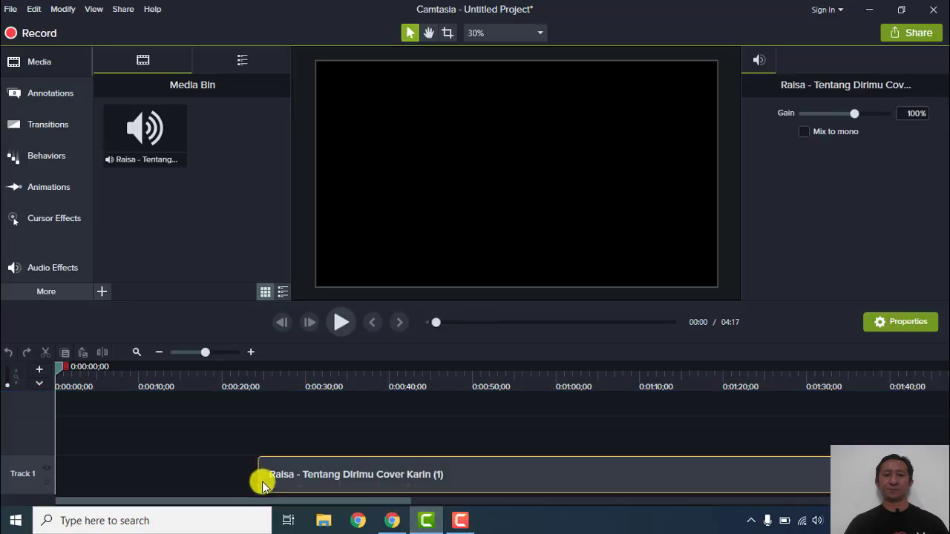
pyautogui.moveTo(322, 483); pyautogui.dragTo(87, 492)
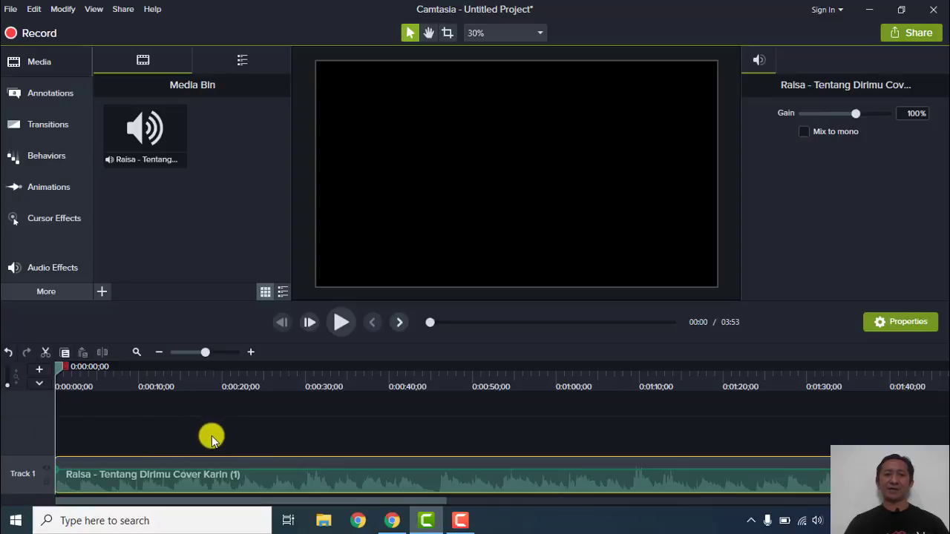
pyautogui.click(113, 412)
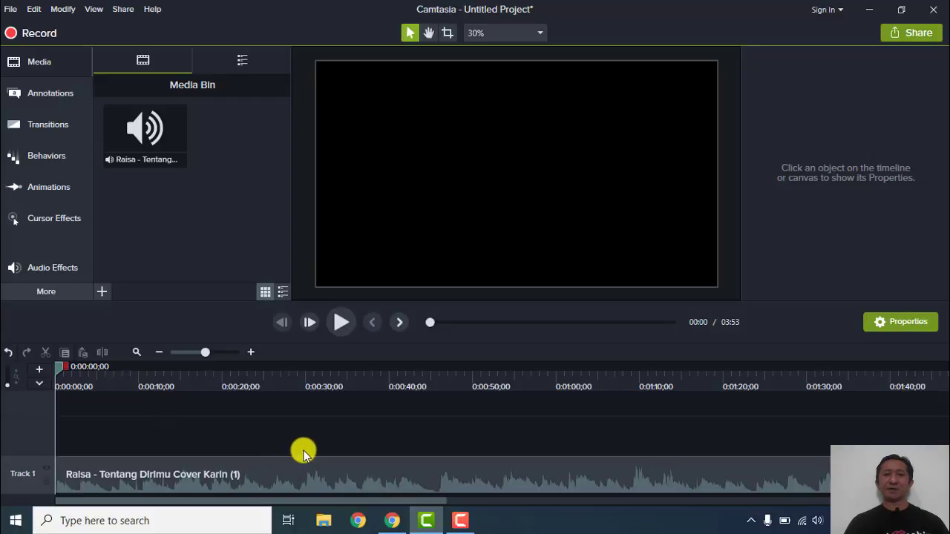
# Bring the downloaded JPG of the man at sunset from Chrome into the Camtasia timeline, on Track 2 above the song.
pyautogui.click(392, 521)
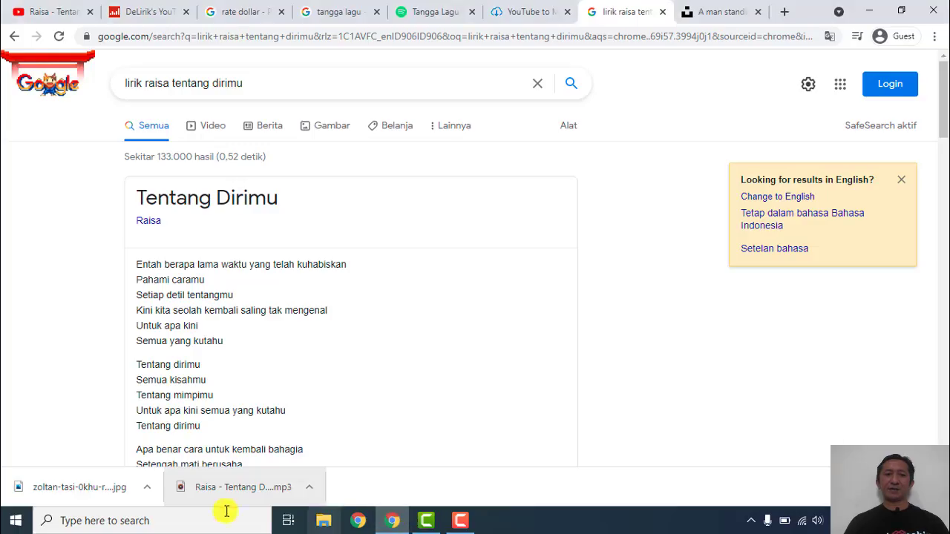
pyautogui.click(426, 520)
pyautogui.moveTo(152, 405); pyautogui.dragTo(152, 404)
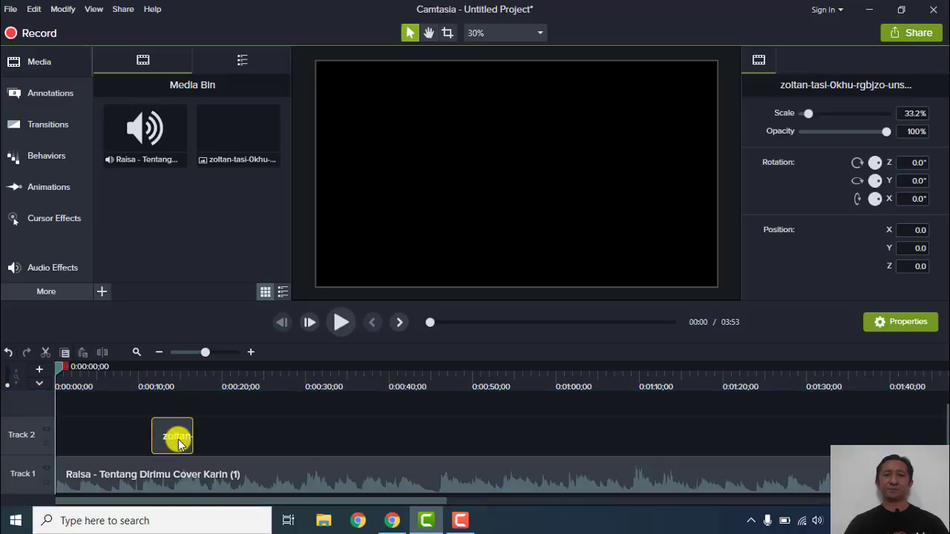
pyautogui.moveTo(152, 438); pyautogui.dragTo(128, 437)
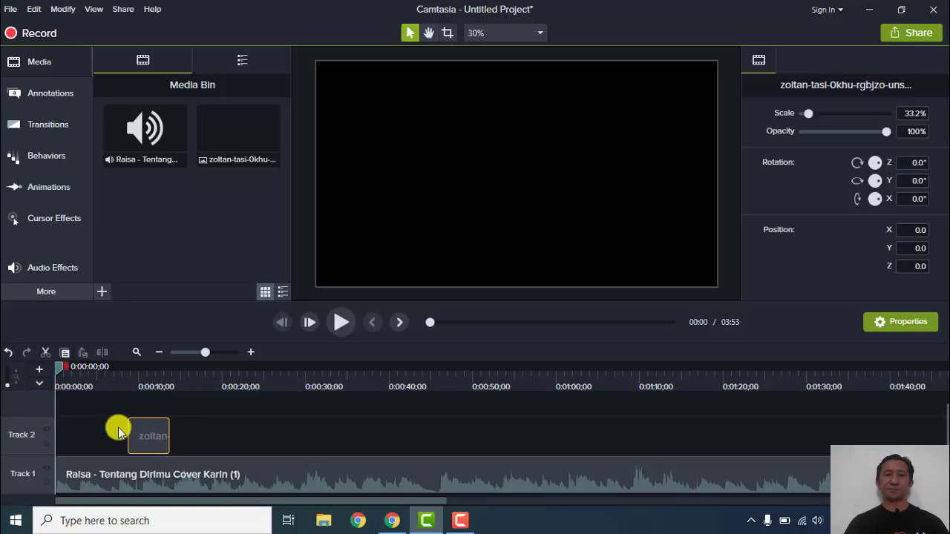
# Insert a track above Track 2 and move the sunset image onto Track 3, starting at 0:00:00;00.
pyautogui.rightClick(33, 423)
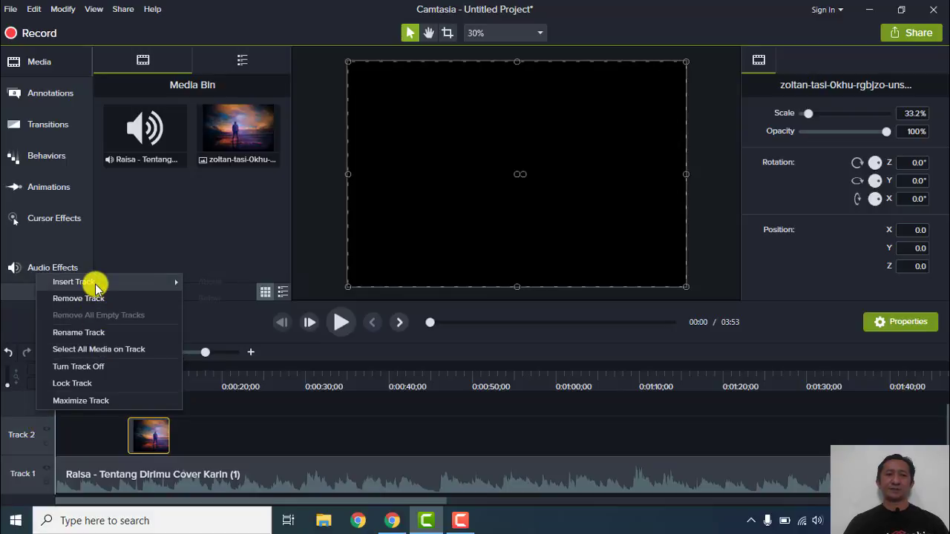
pyautogui.moveTo(95, 282)
pyautogui.click(210, 282)
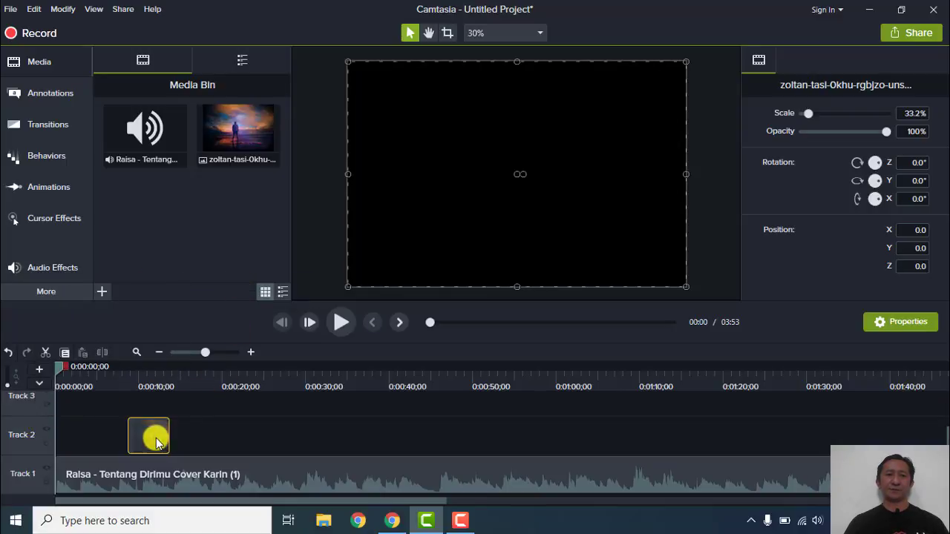
pyautogui.moveTo(152, 438); pyautogui.dragTo(174, 430)
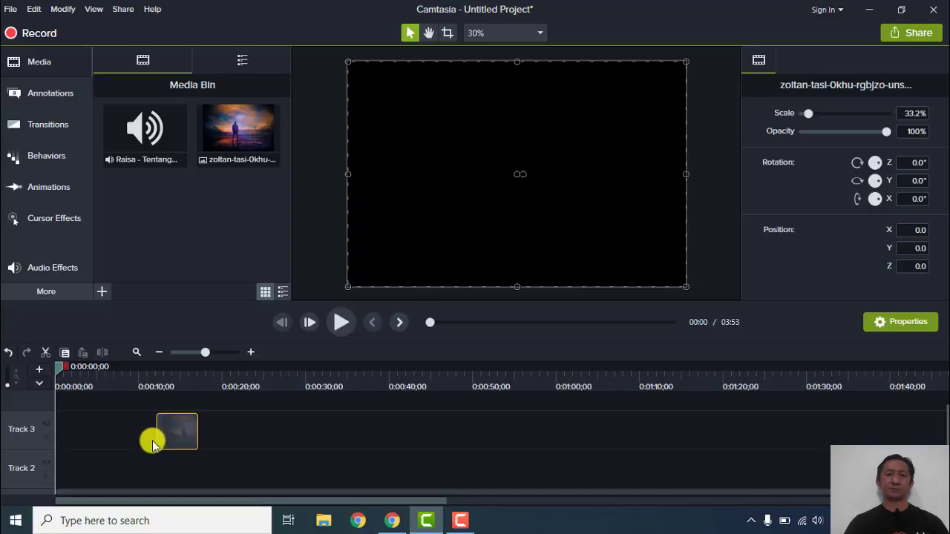
pyautogui.moveTo(62, 434); pyautogui.dragTo(64, 433)
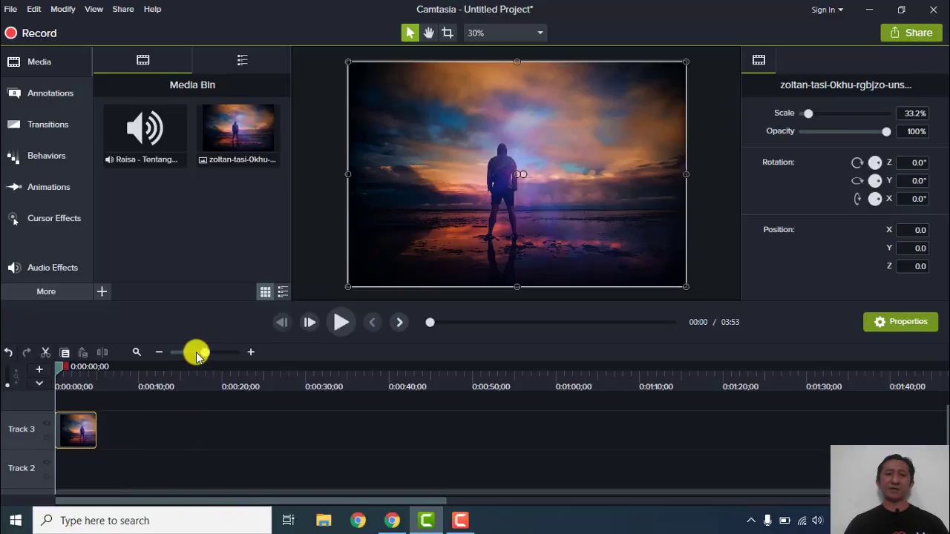
# Extend the sunset image clip on Track 3 so it ends together with the song on Track 1.
pyautogui.moveTo(197, 355); pyautogui.dragTo(188, 353)
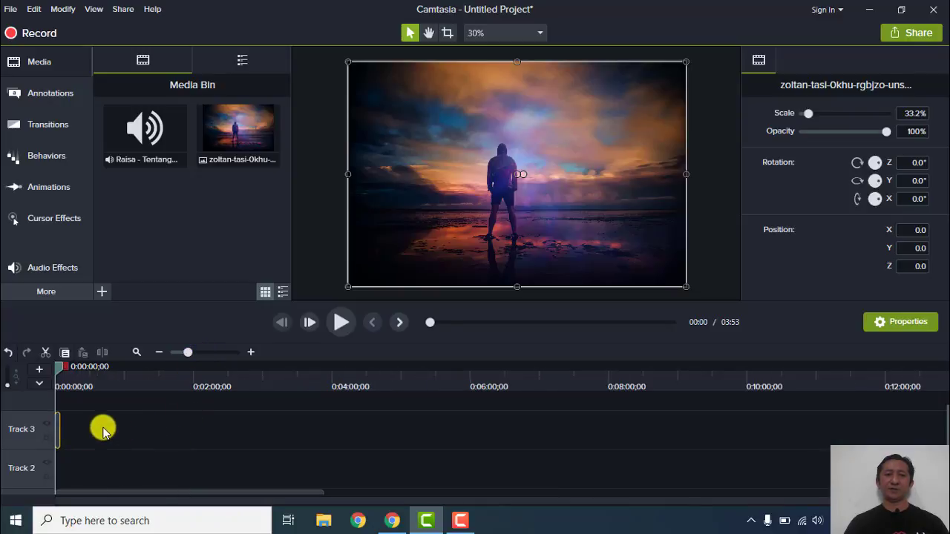
pyautogui.moveTo(59, 426); pyautogui.dragTo(327, 448)
pyautogui.scroll(-2, 240, 460)
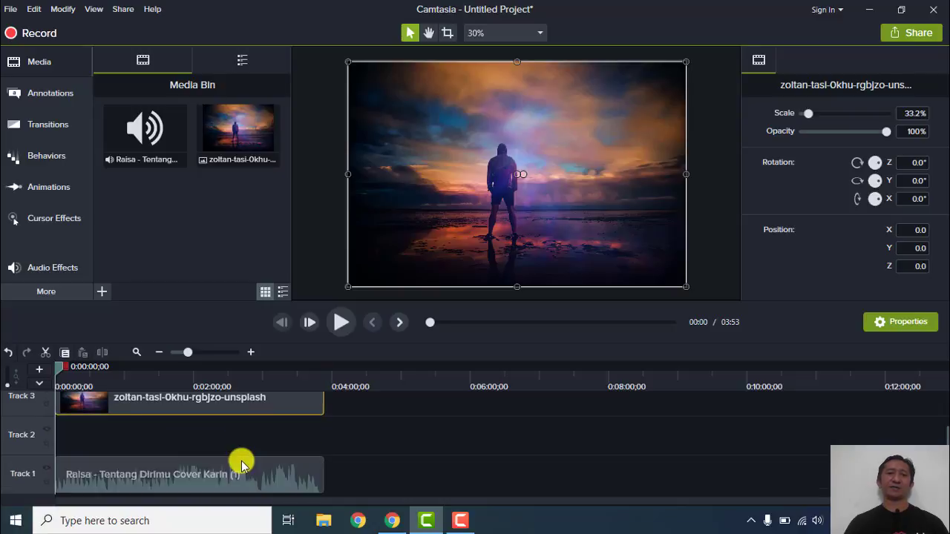
pyautogui.scroll(3, 242, 461)
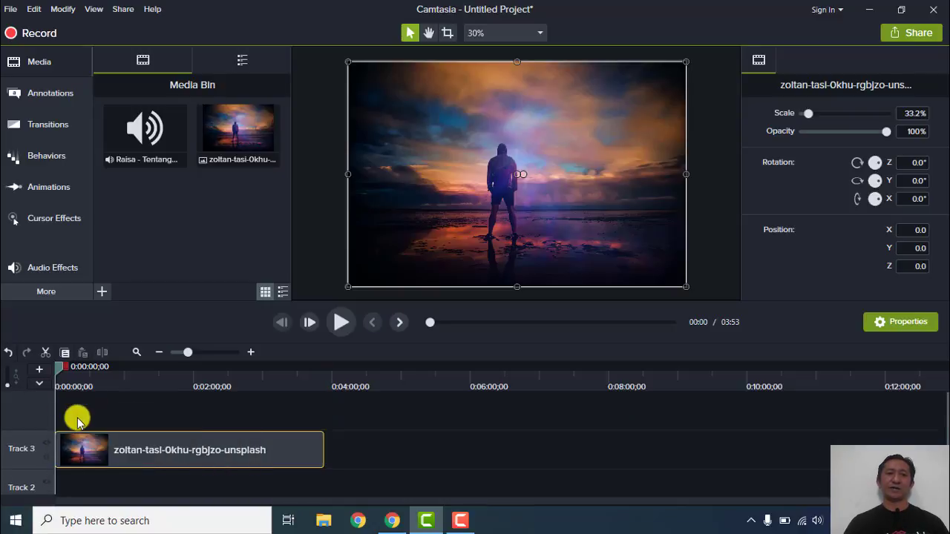
pyautogui.scroll(-2, 153, 458)
pyautogui.scroll(3, 153, 458)
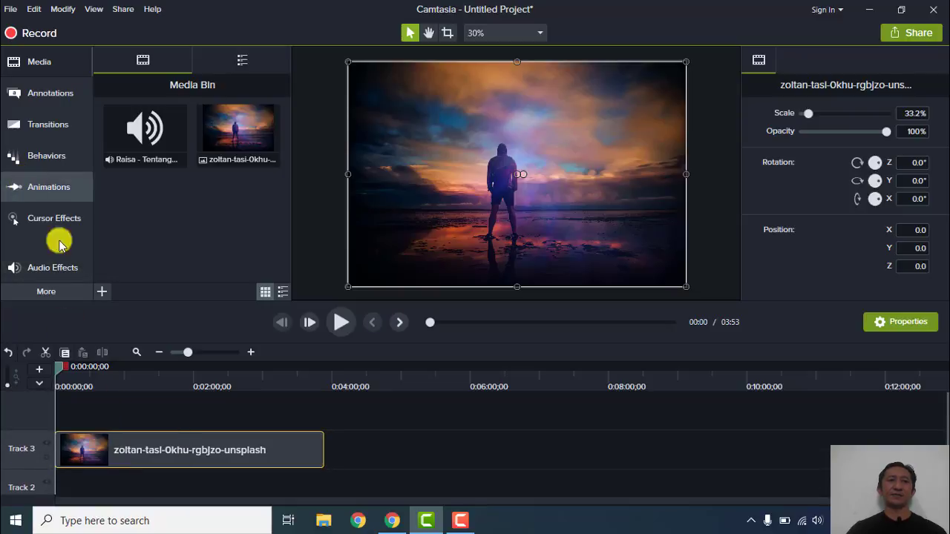
# Add a Basic-style text-only callout over the image and lengthen its clip on Track 4 to slightly over 15 seconds.
pyautogui.click(49, 99)
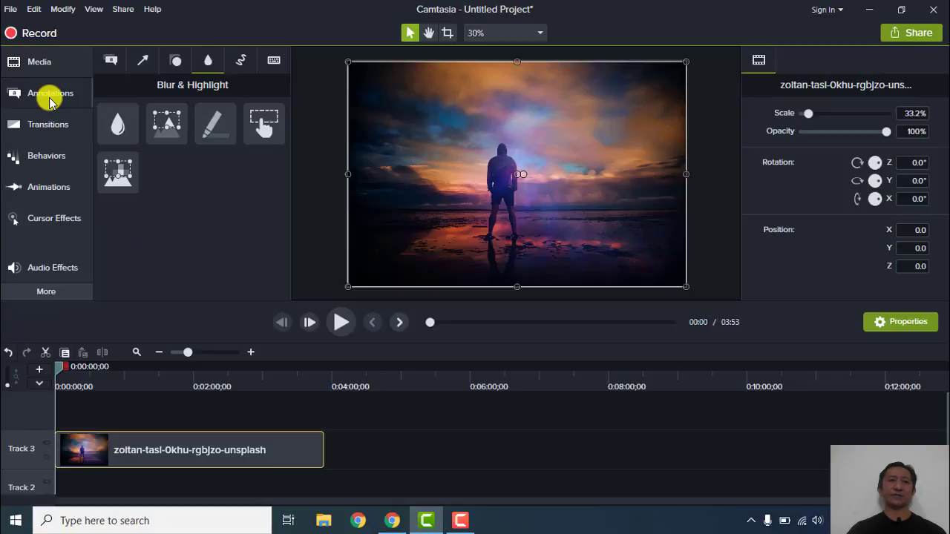
pyautogui.click(115, 62)
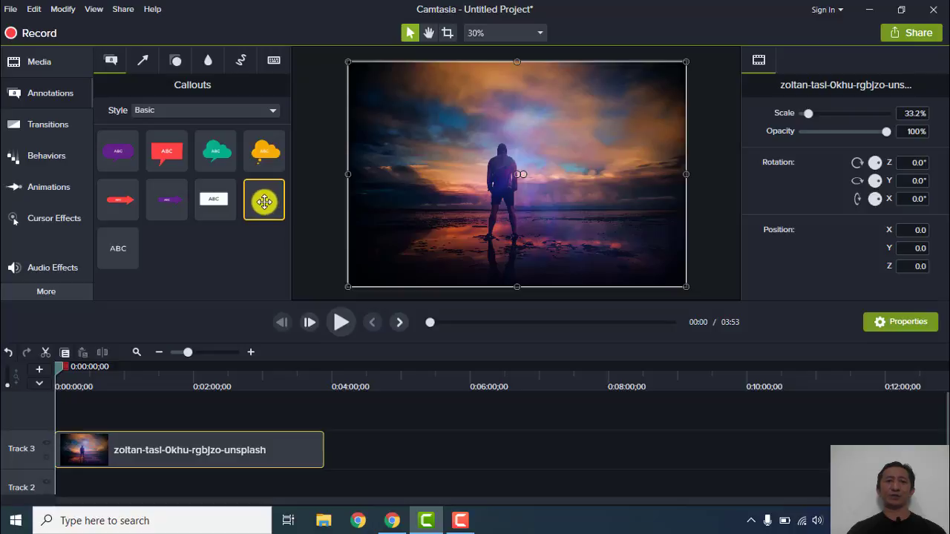
pyautogui.moveTo(265, 201); pyautogui.dragTo(606, 185)
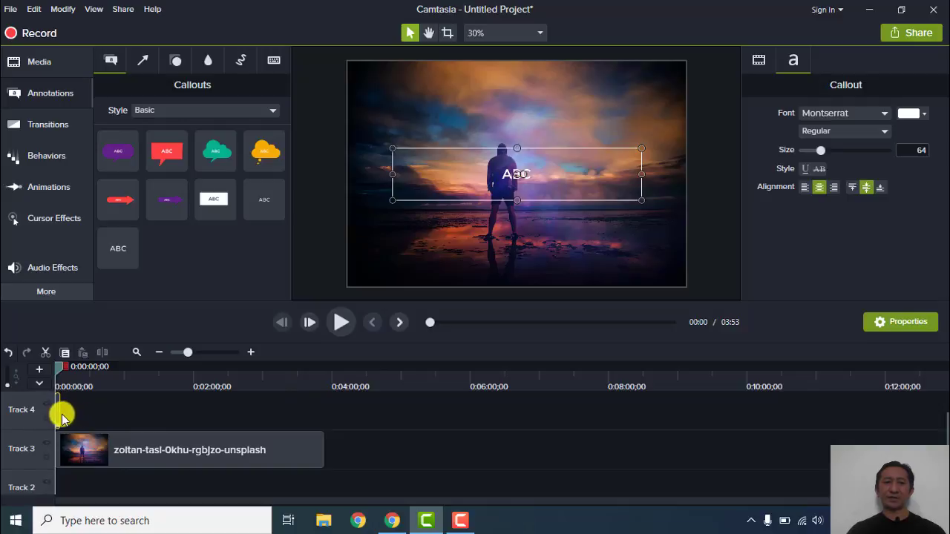
pyautogui.moveTo(60, 412); pyautogui.dragTo(76, 414)
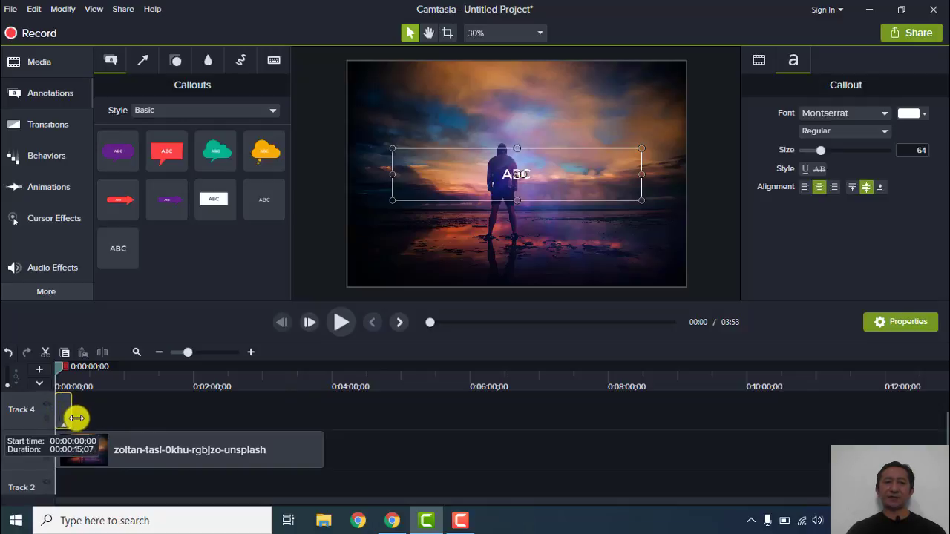
# Copy the first verse, "Entah berapa lama" through "Semua yang kutahu", from the Google results and paste it into the Camtasia callout.
pyautogui.click(392, 520)
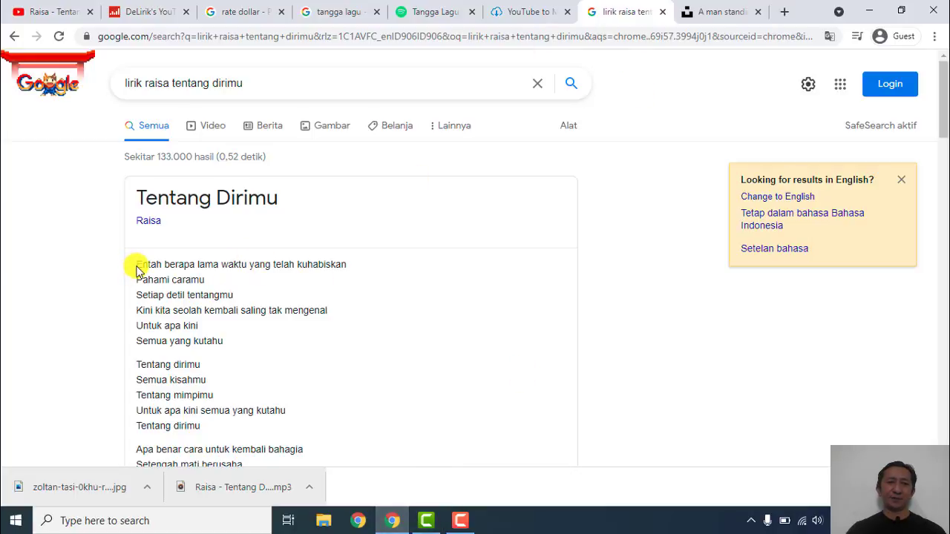
pyautogui.moveTo(137, 265); pyautogui.dragTo(223, 340)
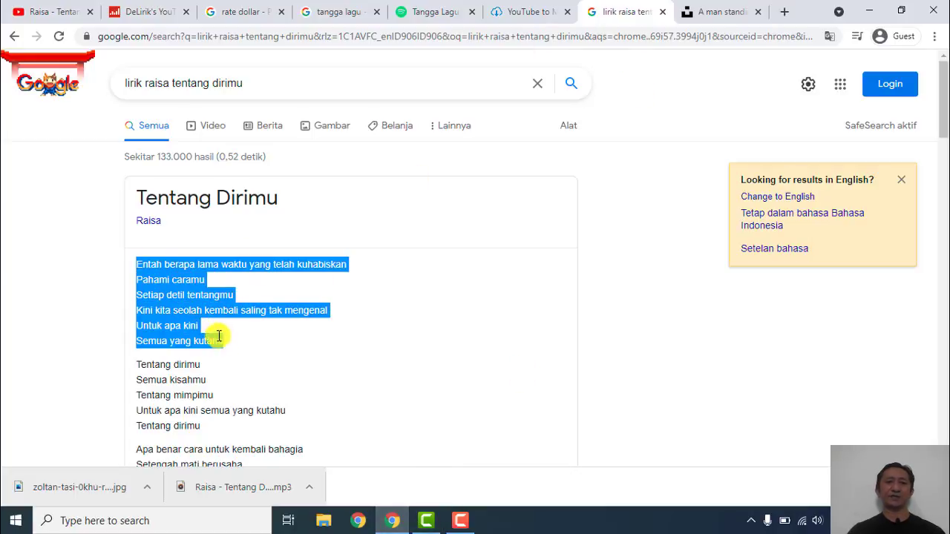
pyautogui.rightClick(210, 310)
pyautogui.click(222, 320)
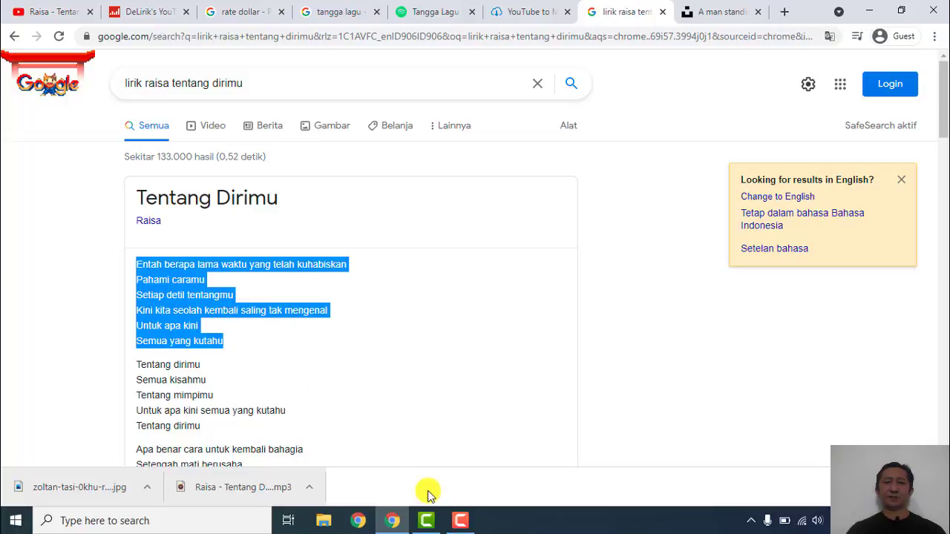
pyautogui.click(433, 523)
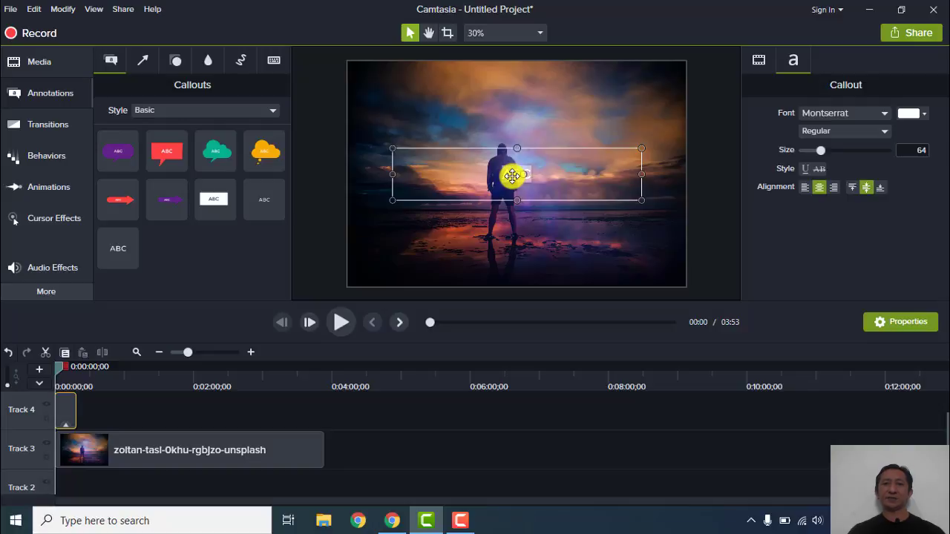
pyautogui.hotkey('ctrl', 'v')
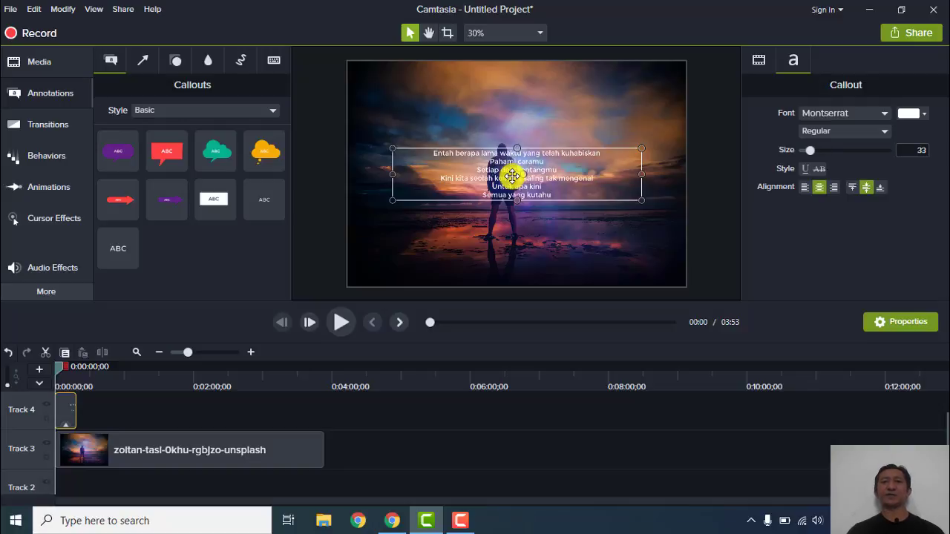
# Enlarge the lyrics callout on all four sides until its text size is 57, and centre it over the image.
pyautogui.moveTo(518, 200); pyautogui.dragTo(516, 228)
pyautogui.moveTo(518, 148); pyautogui.dragTo(517, 125)
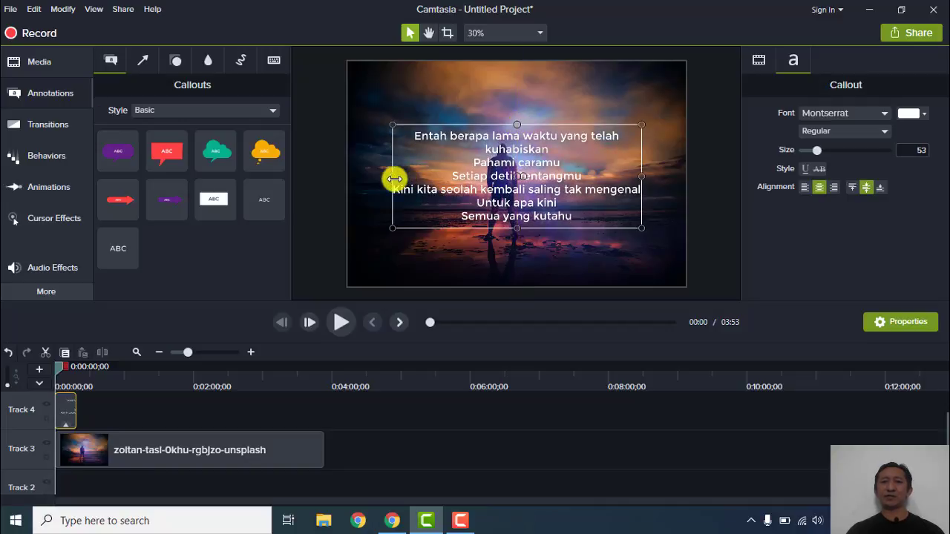
pyautogui.moveTo(386, 176); pyautogui.dragTo(375, 176)
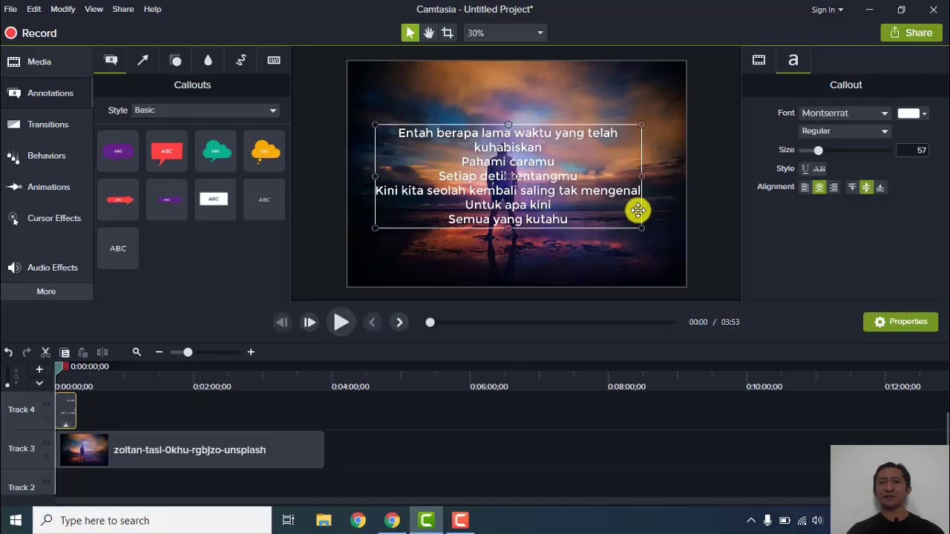
pyautogui.moveTo(650, 178); pyautogui.dragTo(659, 177)
pyautogui.moveTo(608, 217); pyautogui.dragTo(607, 216)
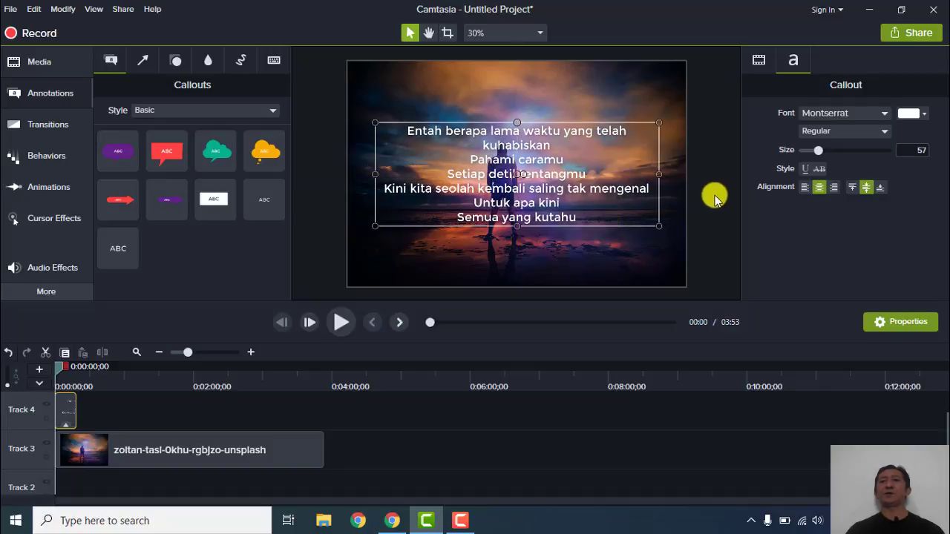
# Set the lyrics callout's font to Palatino Linotype.
pyautogui.click(885, 115)
pyautogui.scroll(-3, 816, 212)
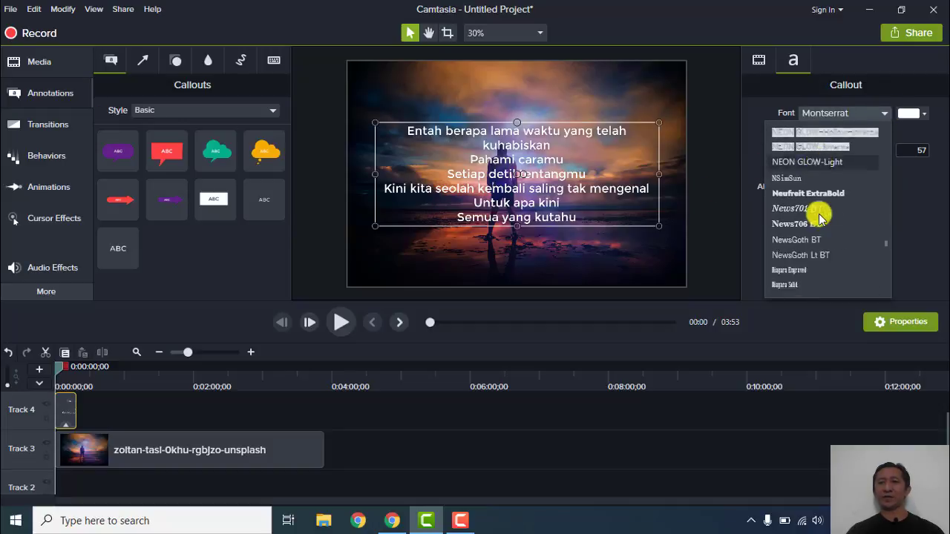
pyautogui.scroll(-1, 820, 217)
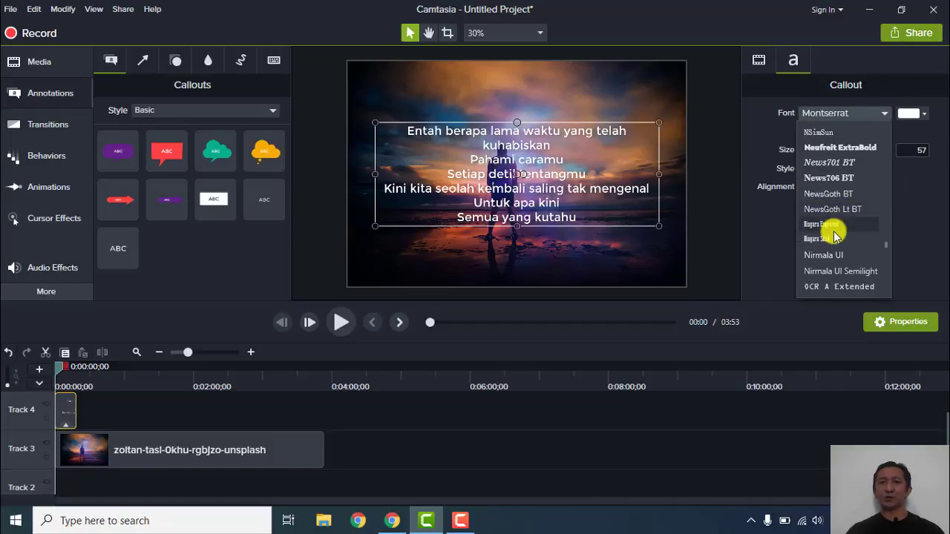
pyautogui.scroll(-3, 835, 236)
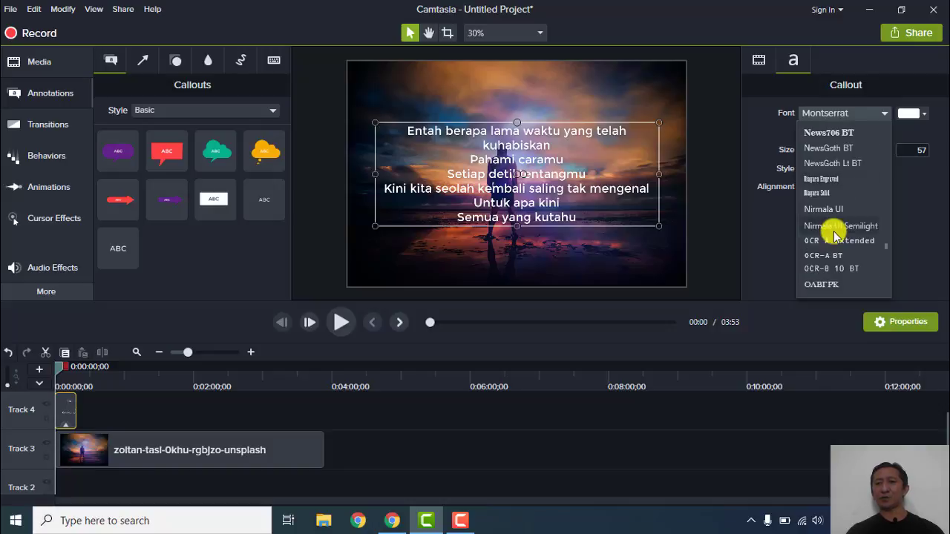
pyautogui.scroll(-3, 835, 236)
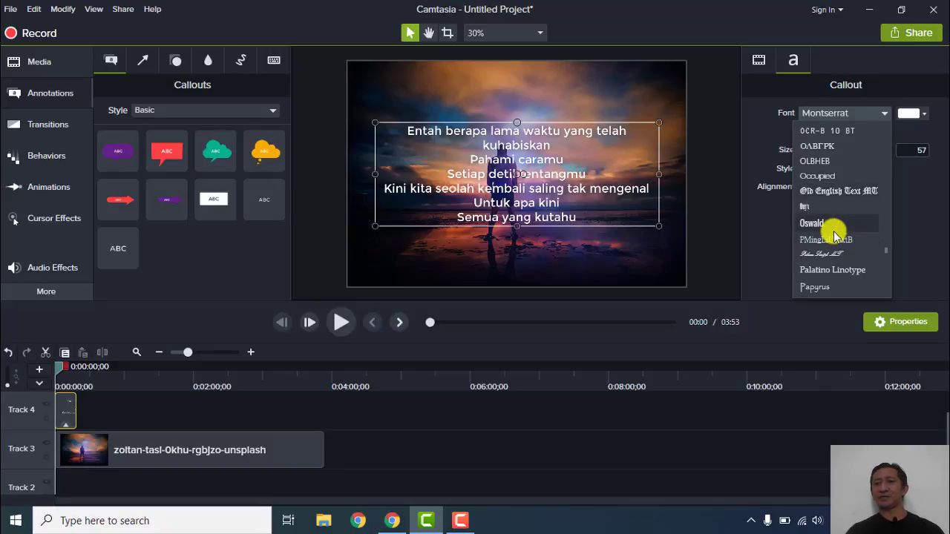
pyautogui.click(835, 225)
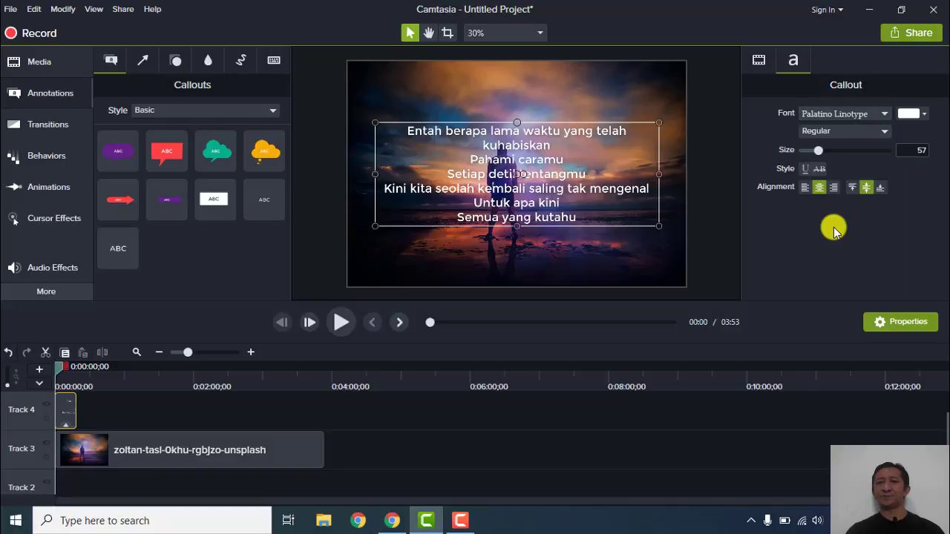
# Set the lyrics callout's font style to Bold Italic.
pyautogui.click(870, 131)
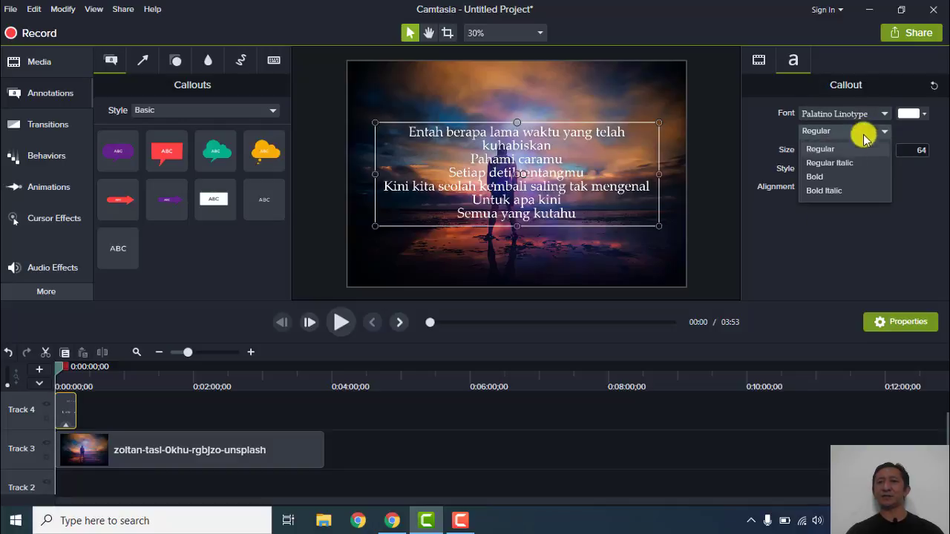
pyautogui.click(824, 191)
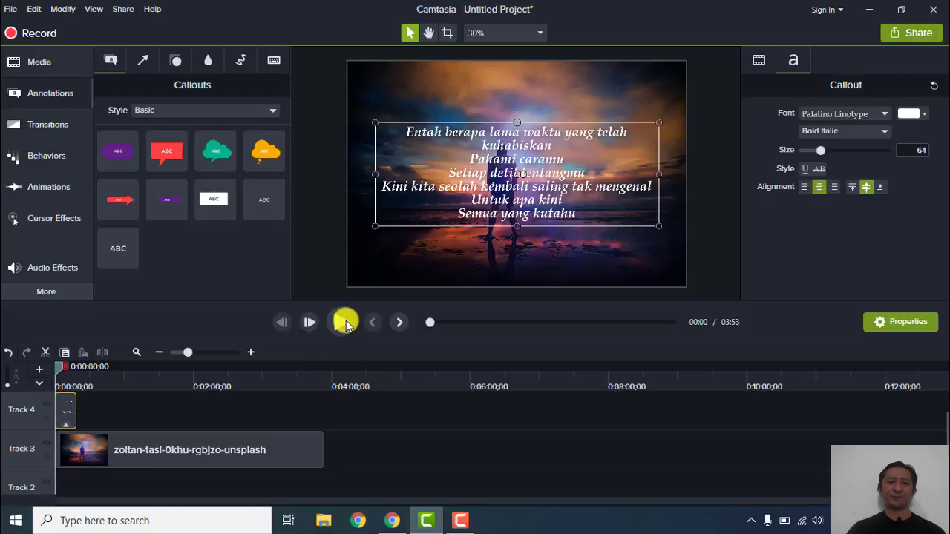
# Preview the opening of the song and lengthen the lyrics clip on Track 4 to about 1 minute 31 seconds.
pyautogui.click(343, 324)
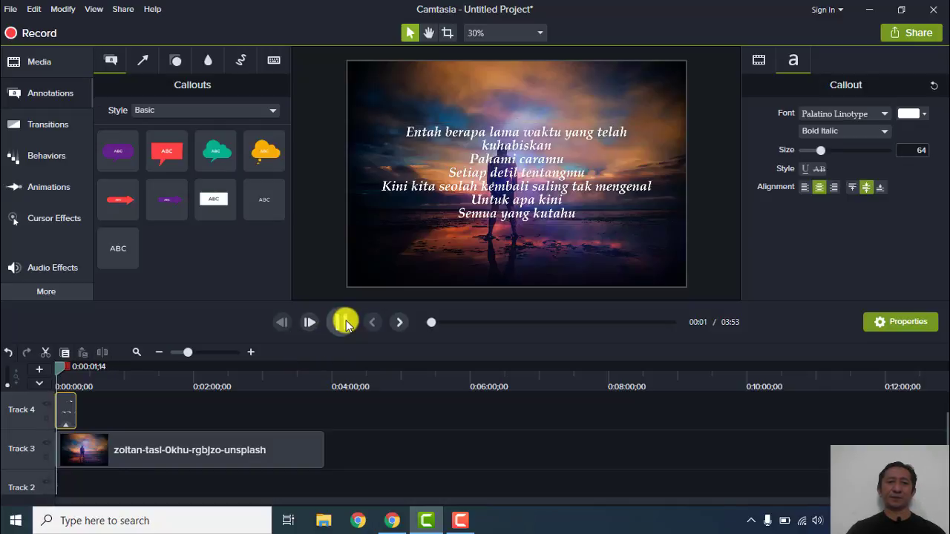
pyautogui.click(343, 322)
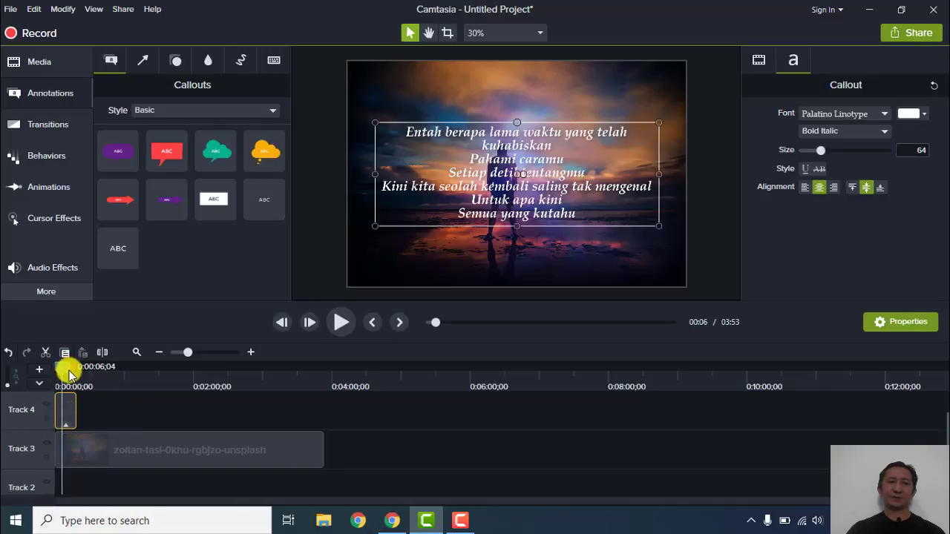
pyautogui.click(336, 324)
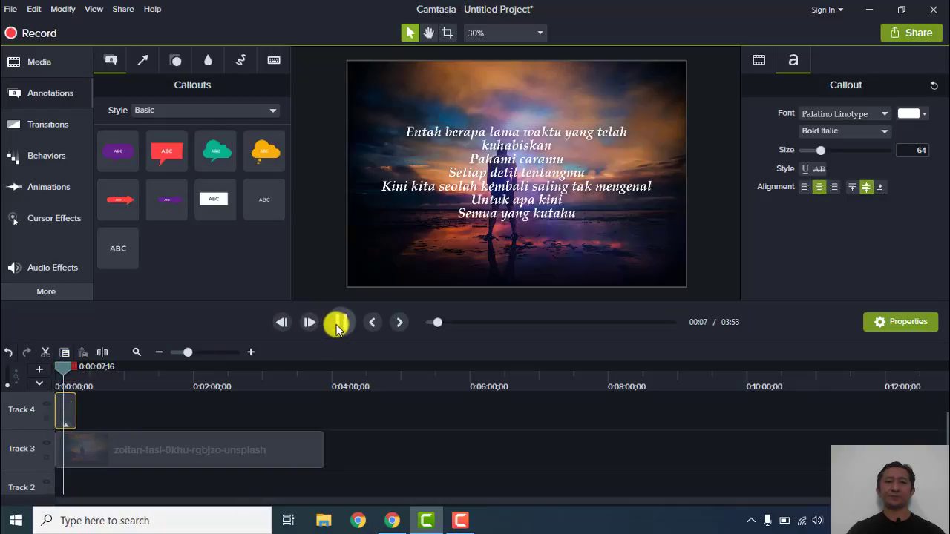
pyautogui.click(337, 324)
pyautogui.moveTo(71, 371); pyautogui.dragTo(75, 369)
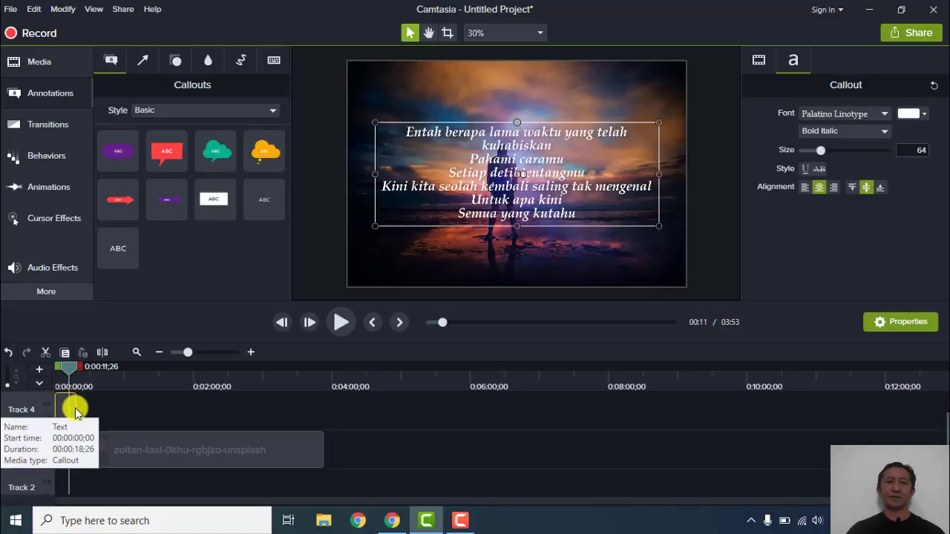
pyautogui.moveTo(80, 409); pyautogui.dragTo(96, 408)
pyautogui.moveTo(160, 412); pyautogui.dragTo(159, 410)
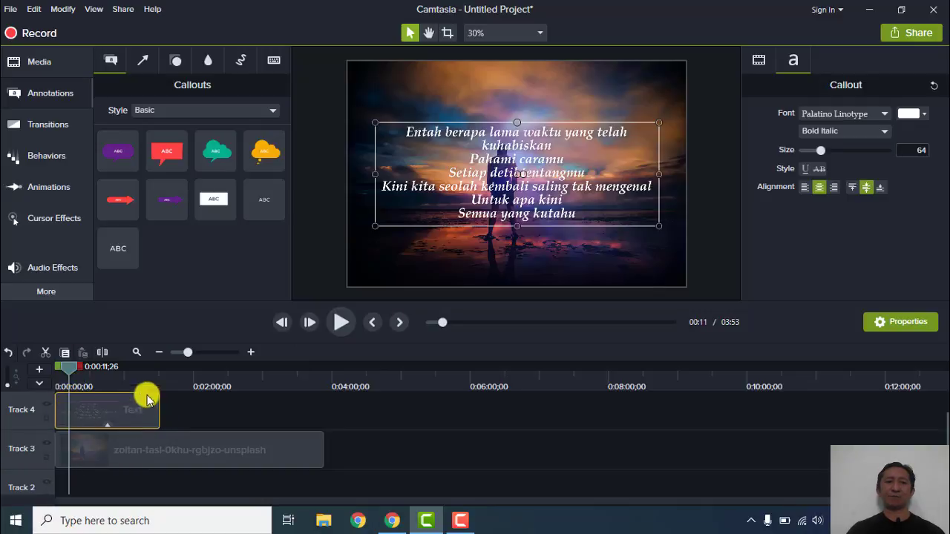
# Play the song up to 0:00:29;00 and split the lyrics clip on Track 4 there.
pyautogui.click(343, 322)
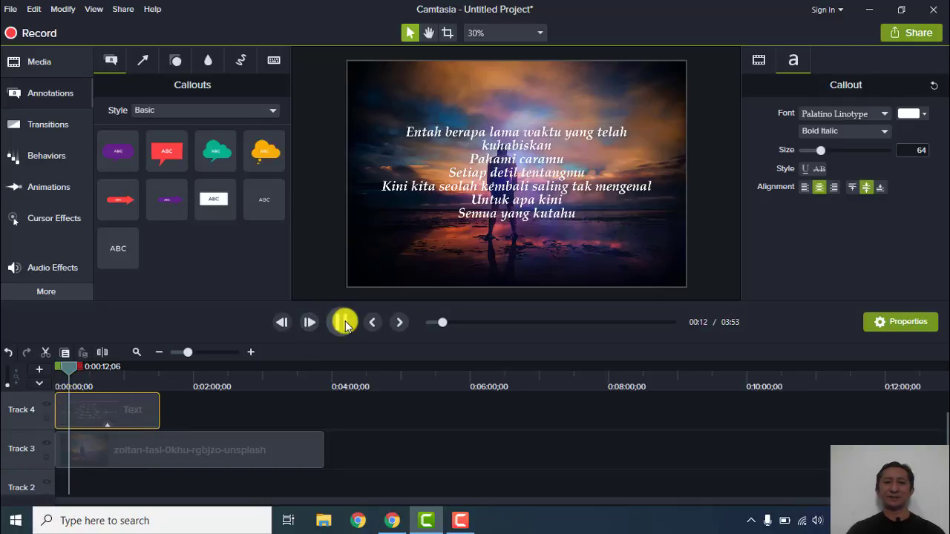
pyautogui.moveTo(69, 367)
pyautogui.mouseDown()
pyautogui.moveTo(57, 373)
pyautogui.moveTo(85, 364)
pyautogui.moveTo(70, 367)
pyautogui.moveTo(82, 375)
pyautogui.mouseUp()
pyautogui.click(334, 322)
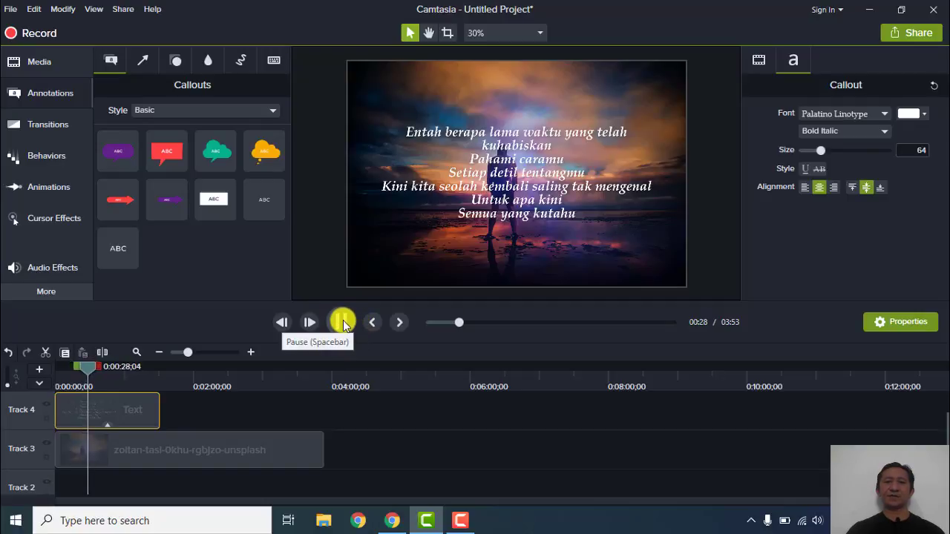
pyautogui.click(342, 323)
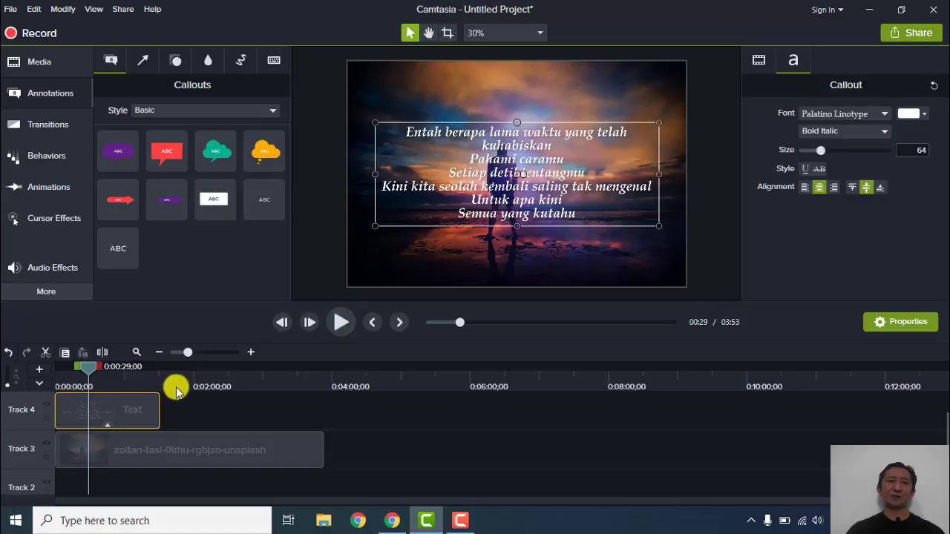
pyautogui.moveTo(106, 409)
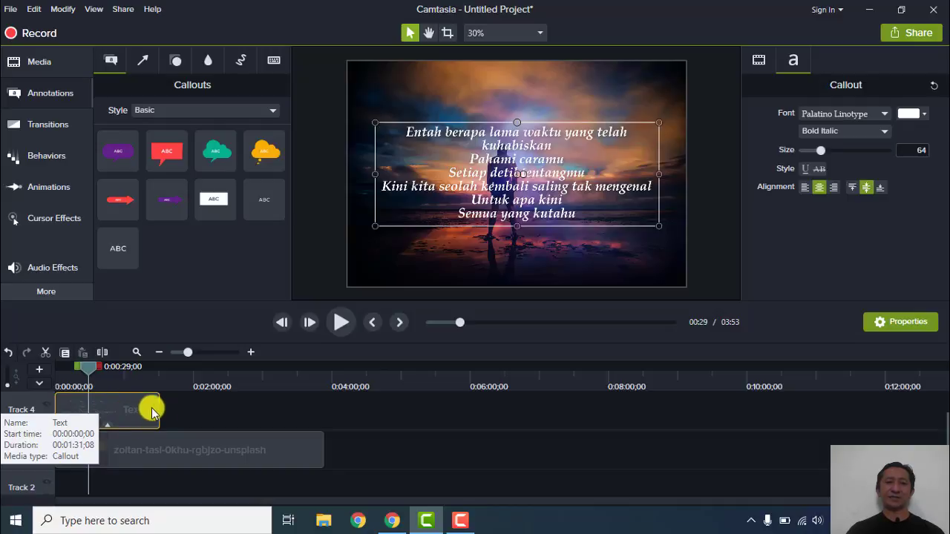
pyautogui.click(103, 353)
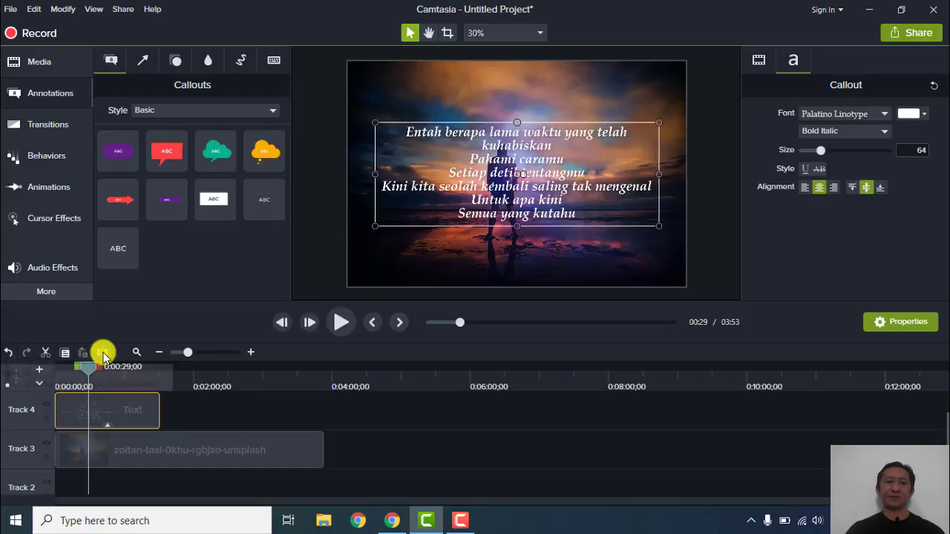
# Move the second lyrics clip on Track 4 to start at 0:00:29;13, leaving a short gap after the first, and preview it.
pyautogui.click(215, 352)
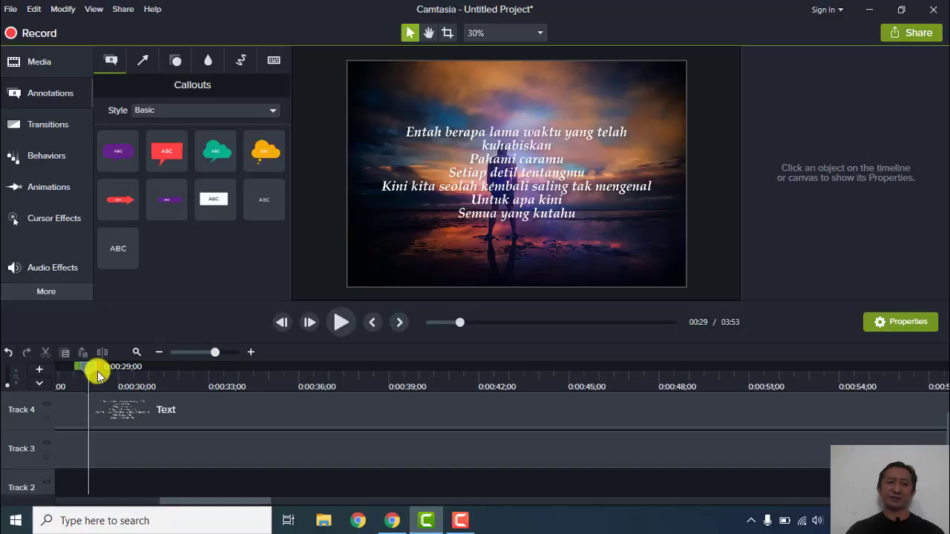
pyautogui.moveTo(88, 371); pyautogui.dragTo(127, 374)
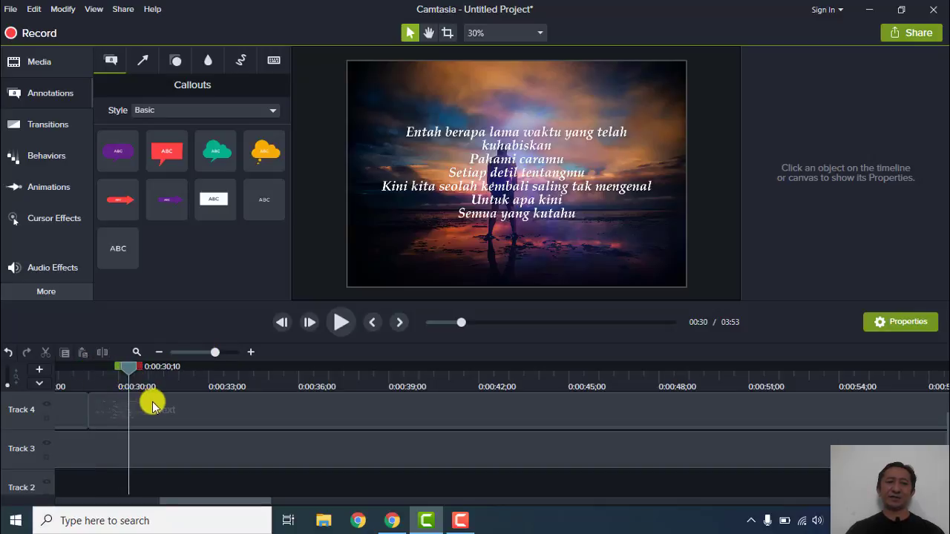
pyautogui.click(172, 419)
pyautogui.moveTo(172, 419); pyautogui.dragTo(201, 416)
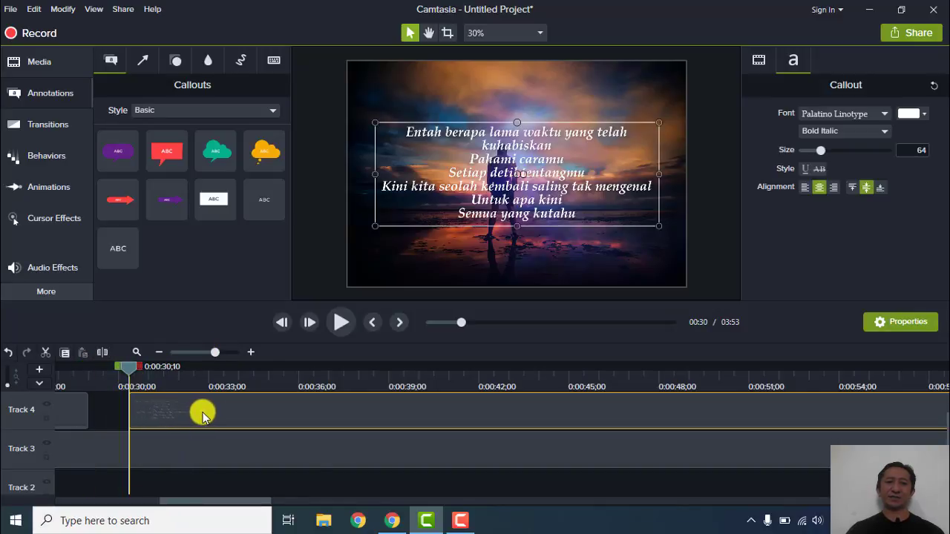
pyautogui.click(340, 322)
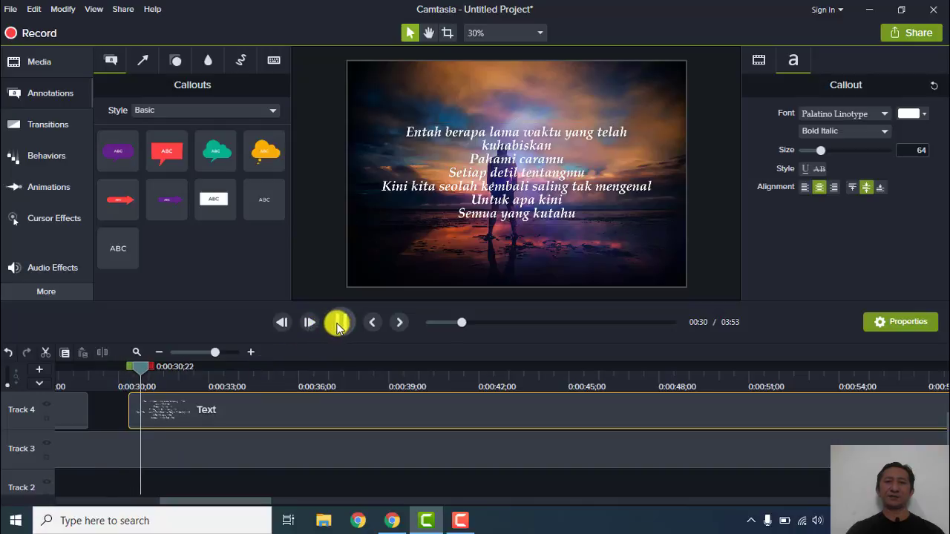
pyautogui.click(338, 324)
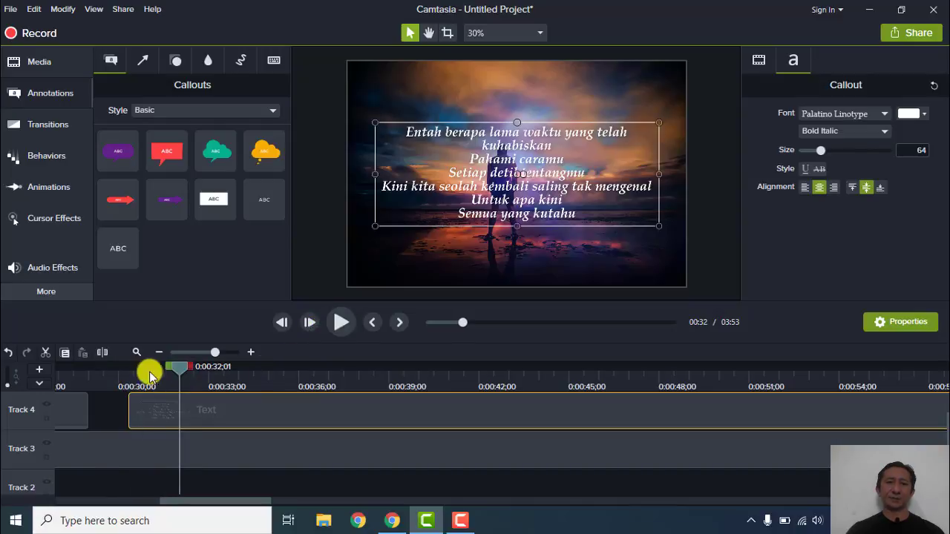
pyautogui.moveTo(151, 376); pyautogui.dragTo(105, 375)
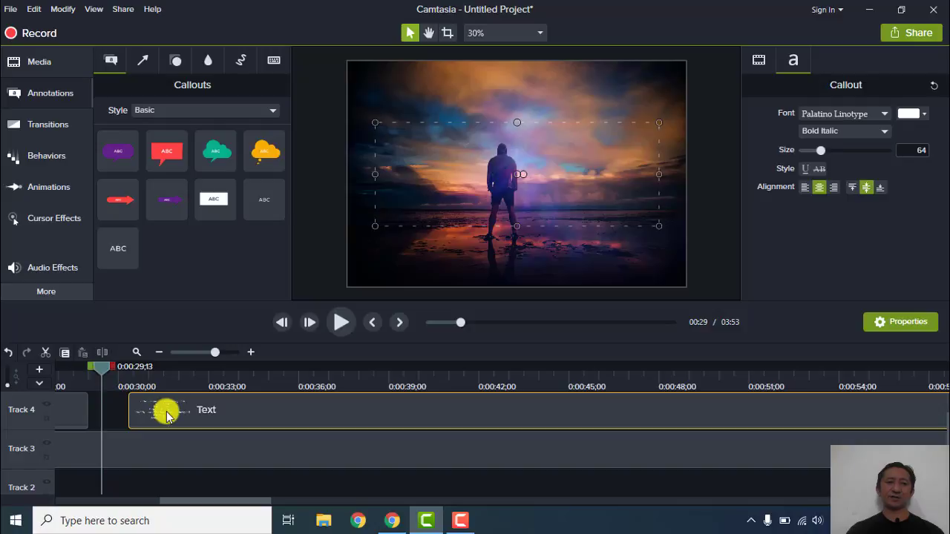
pyautogui.moveTo(167, 415); pyautogui.dragTo(140, 411)
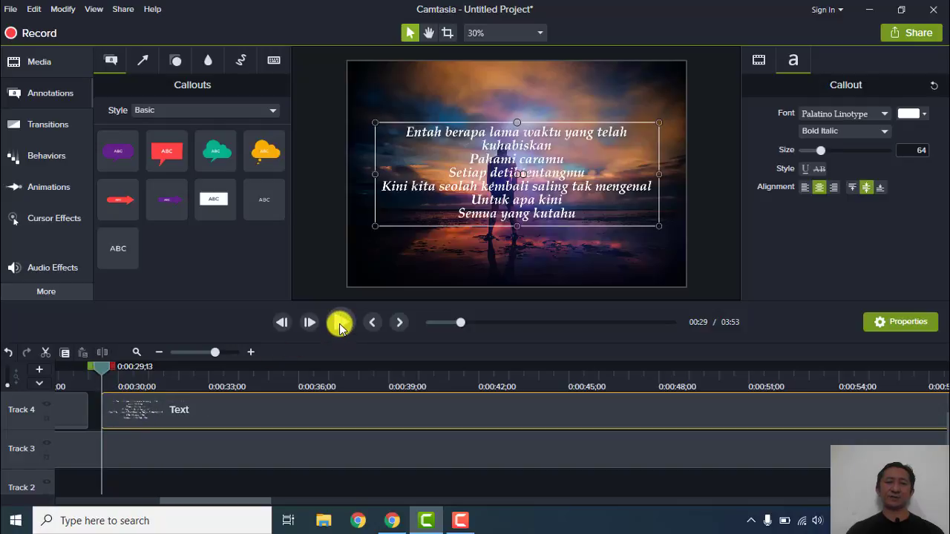
pyautogui.click(339, 323)
pyautogui.click(340, 323)
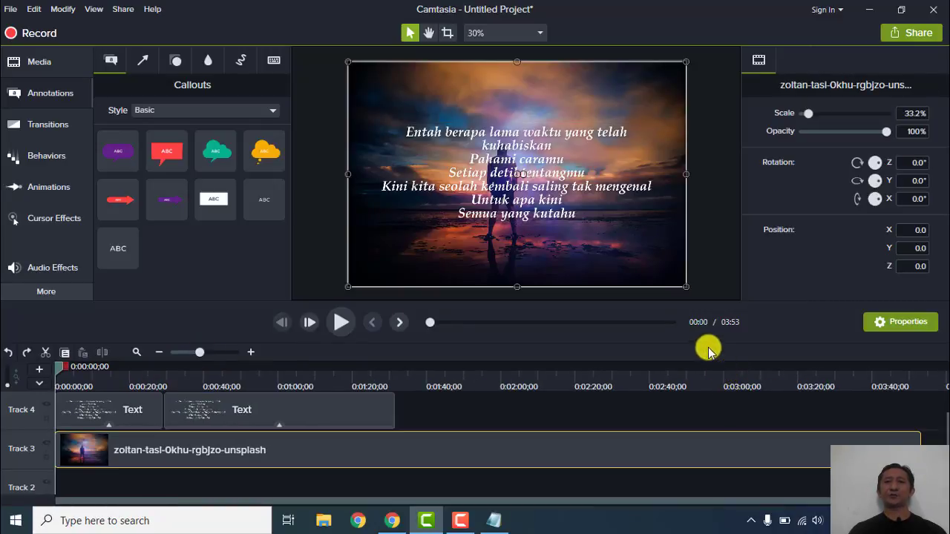
# Change the project's canvas dimensions to 720p HD (1280x720).
pyautogui.rightClick(698, 274)
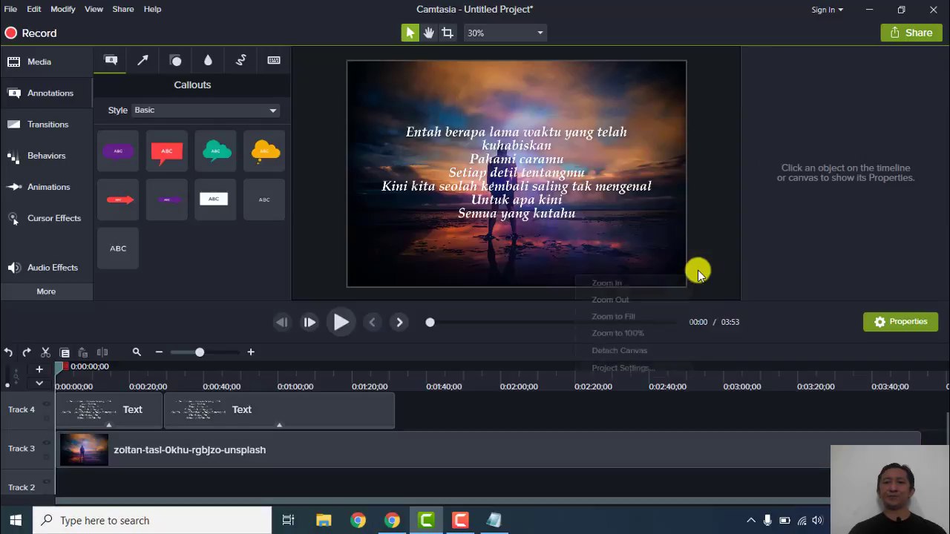
pyautogui.click(632, 368)
pyautogui.click(555, 216)
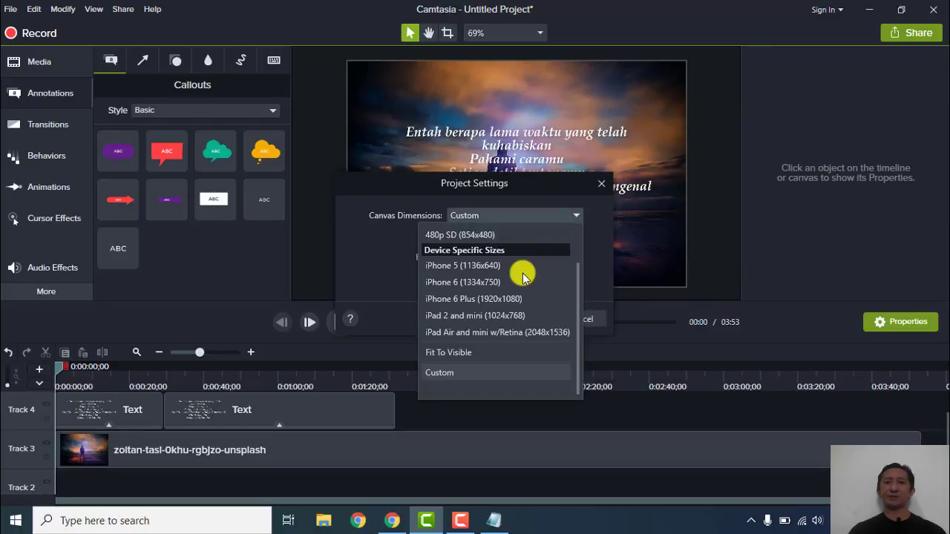
pyautogui.scroll(1, 523, 276)
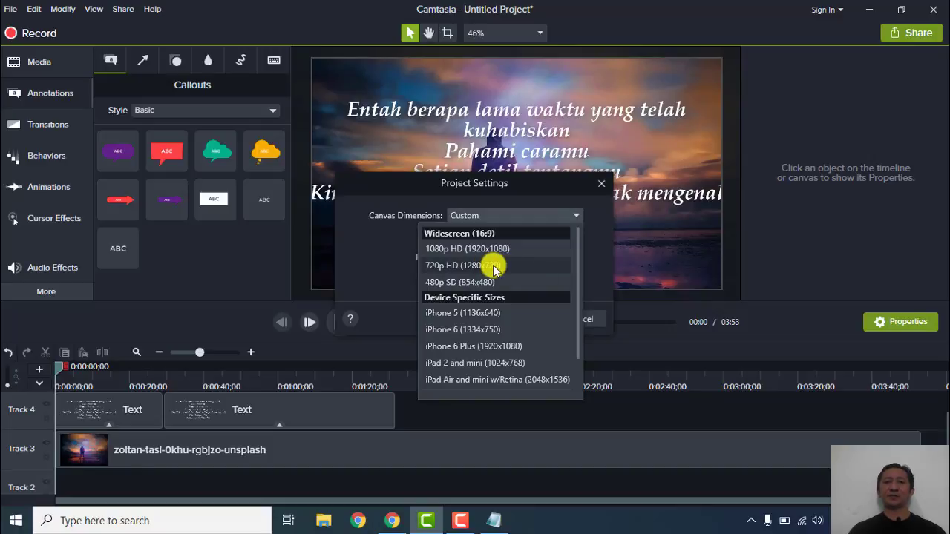
pyautogui.click(494, 267)
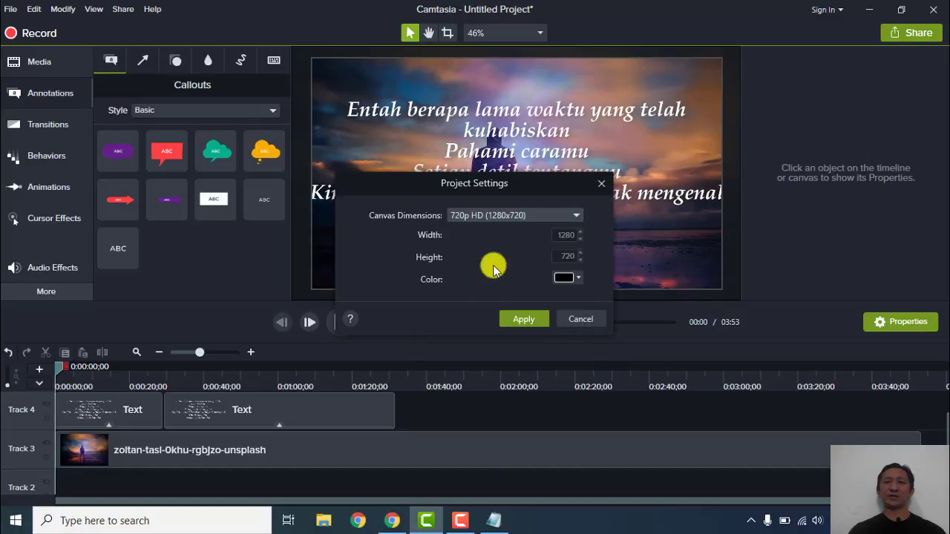
pyautogui.click(536, 320)
# Shrink the first lyrics callout until its text size is 53 and centre it over the image.
pyautogui.click(544, 210)
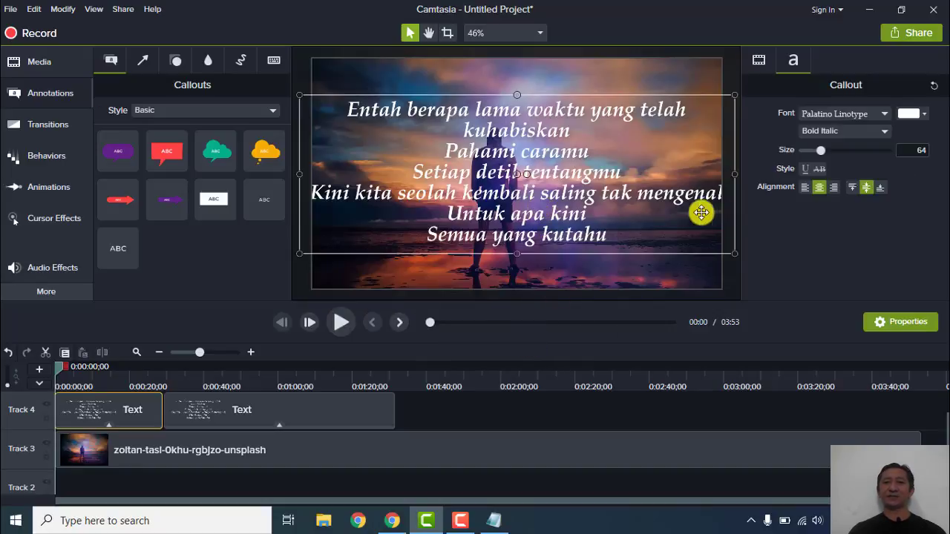
pyautogui.moveTo(733, 255); pyautogui.dragTo(692, 236)
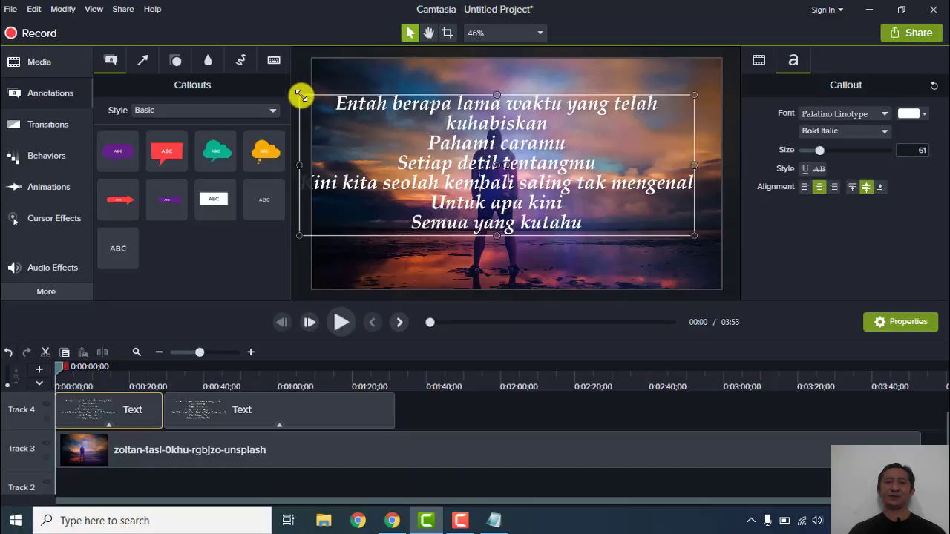
pyautogui.moveTo(300, 95); pyautogui.dragTo(335, 114)
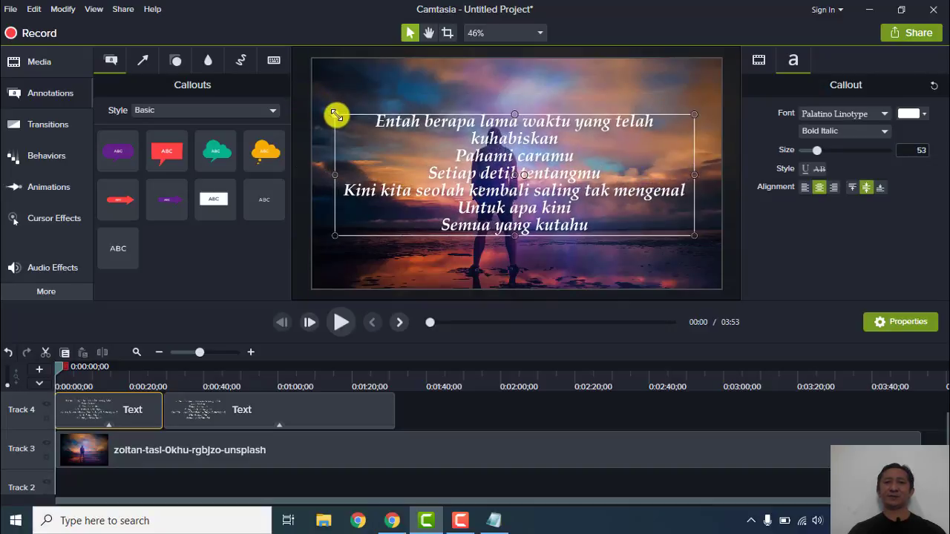
pyautogui.moveTo(490, 201); pyautogui.dragTo(492, 200)
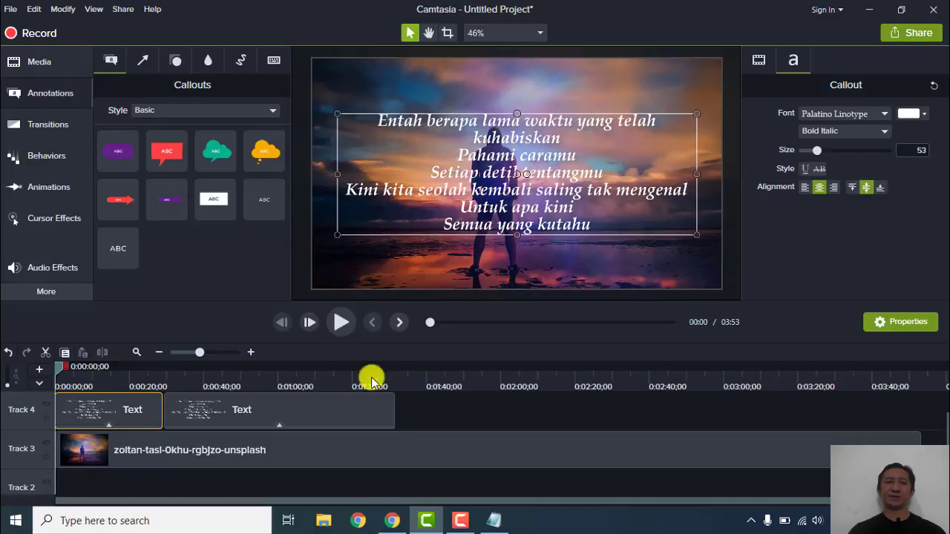
# Delete the last three lines, "Kini kita seolah" through "Semua yang kutahu", from the first lyrics callout.
pyautogui.moveTo(59, 371); pyautogui.dragTo(69, 369)
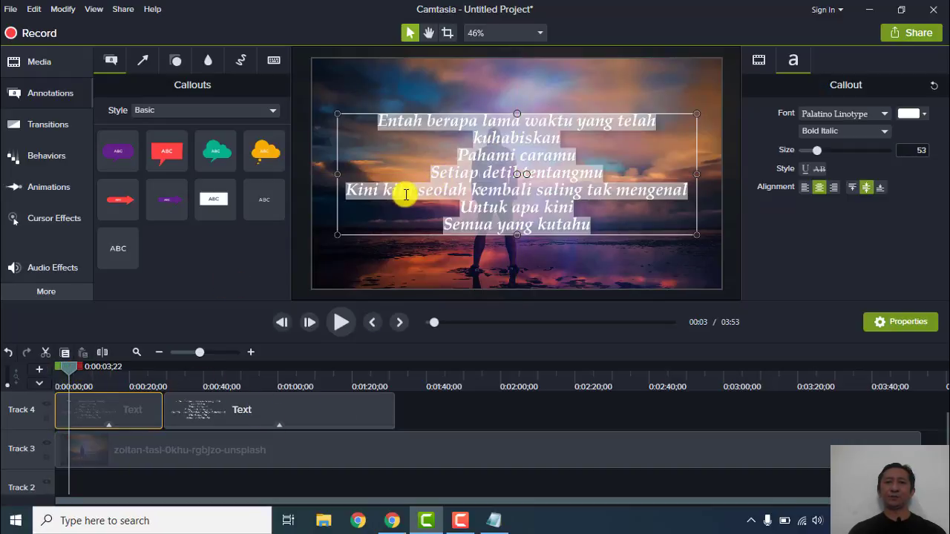
pyautogui.moveTo(347, 189); pyautogui.dragTo(605, 241)
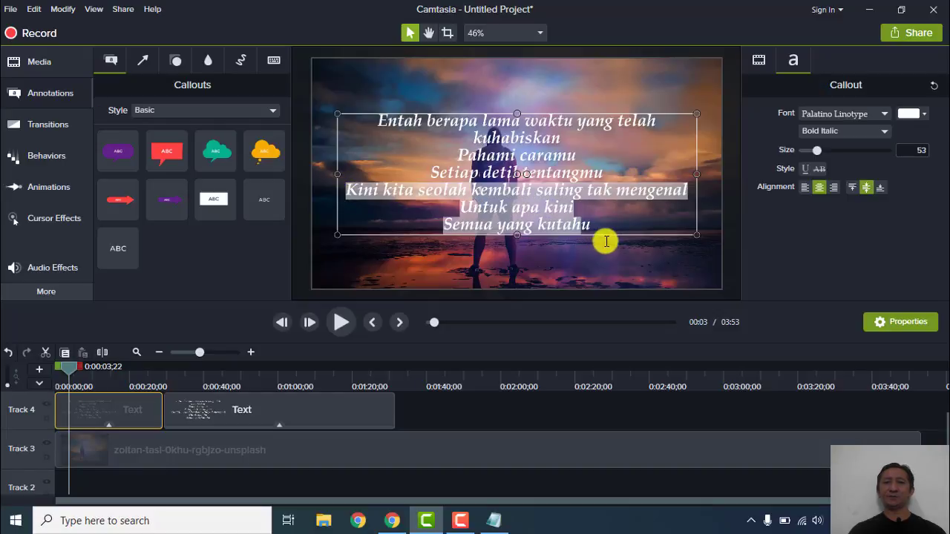
pyautogui.press('BackSpace')
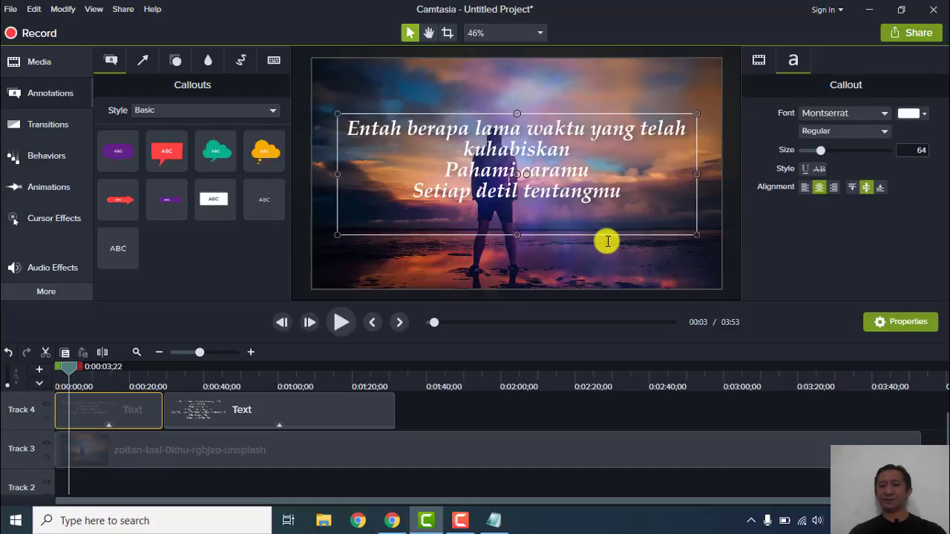
# Delete "Entah berapa lama" through "Setiap detil tentangmu" from the second lyrics callout and narrow its box on both sides.
pyautogui.click(207, 378)
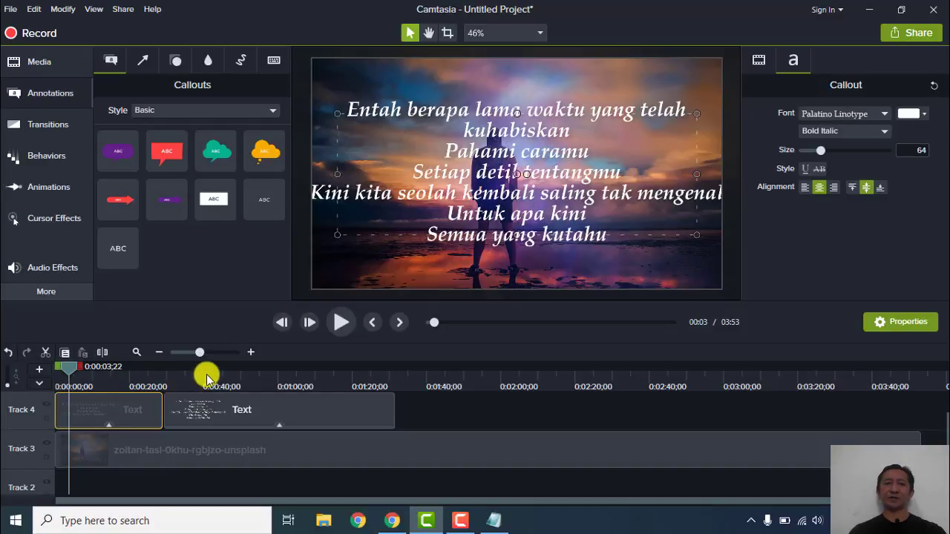
pyautogui.click(232, 407)
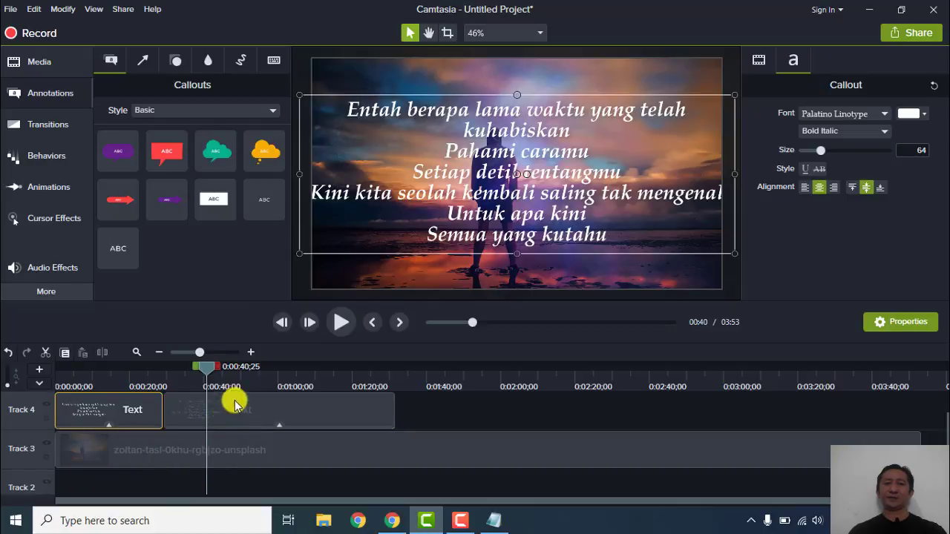
pyautogui.doubleClick(359, 111)
pyautogui.moveTo(355, 108); pyautogui.dragTo(622, 174)
pyautogui.press('BackSpace')
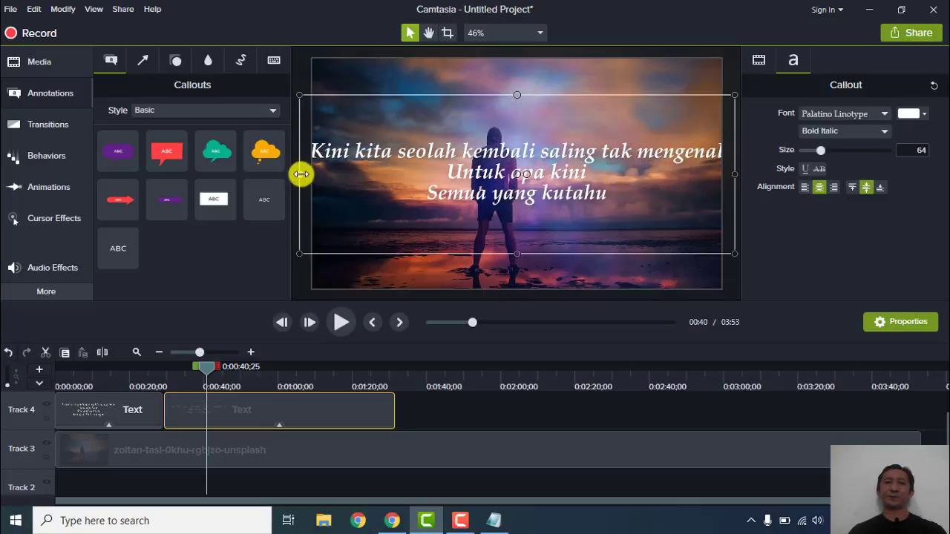
pyautogui.moveTo(301, 174); pyautogui.dragTo(321, 183)
pyautogui.moveTo(735, 173); pyautogui.dragTo(711, 173)
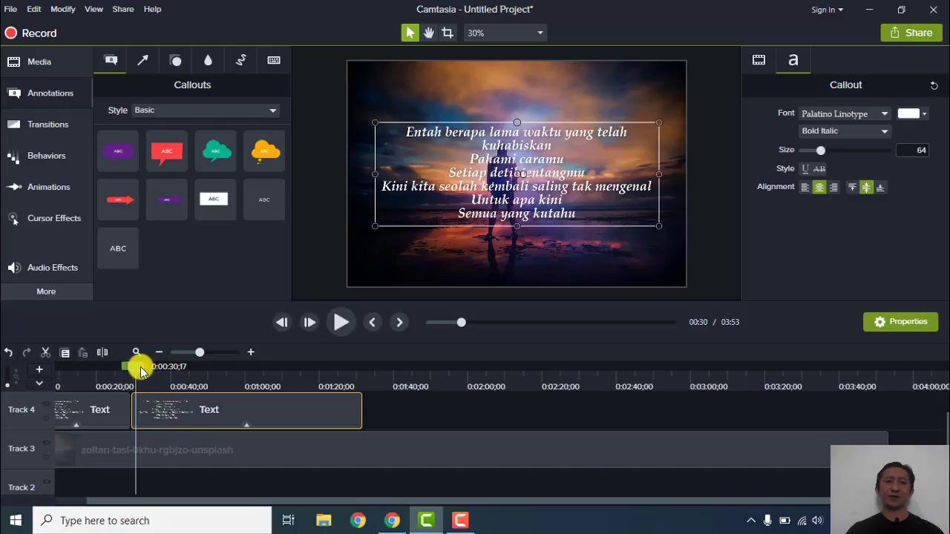
# Return the playhead to the very start of the timeline, at 0:00:00;00.
pyautogui.moveTo(141, 372); pyautogui.dragTo(59, 369)
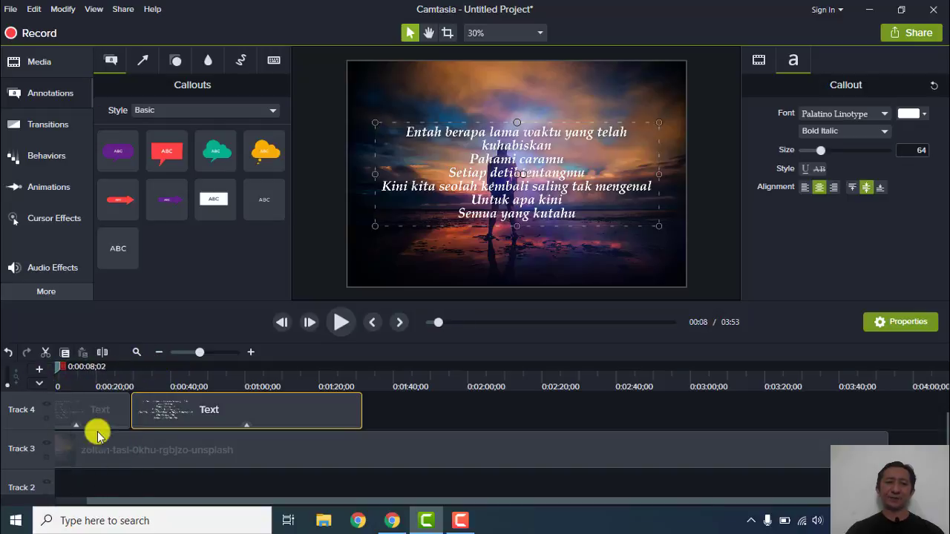
pyautogui.scroll(1, 100, 446)
pyautogui.moveTo(121, 504); pyautogui.dragTo(64, 500)
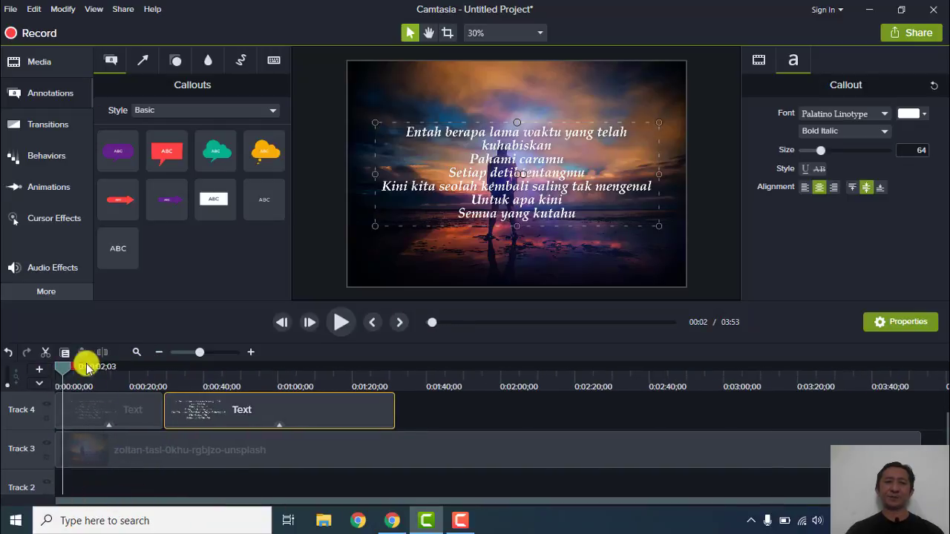
pyautogui.moveTo(81, 364); pyautogui.dragTo(54, 372)
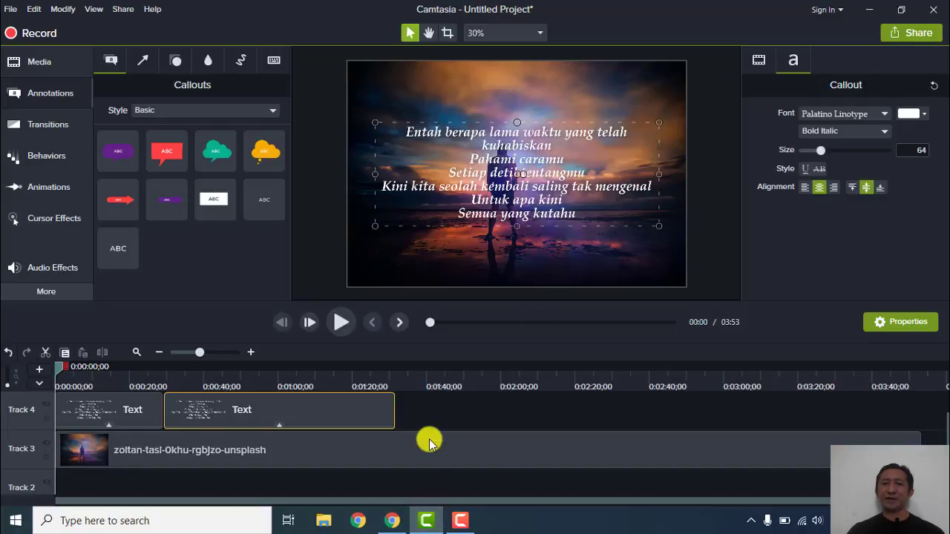
# Switch to Chrome and bring up the YouTube page of the "Raisa - Tentang Dirimu" cover video.
pyautogui.click(391, 520)
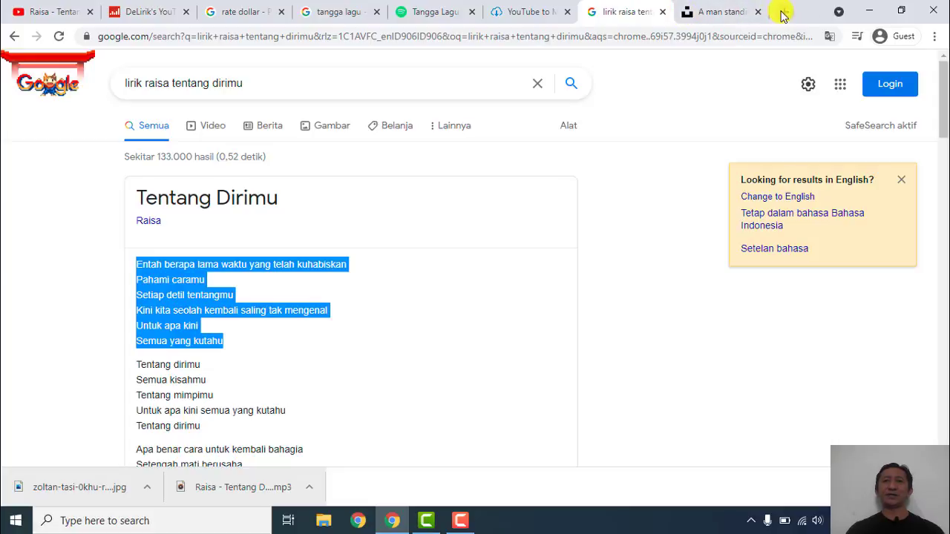
pyautogui.click(51, 12)
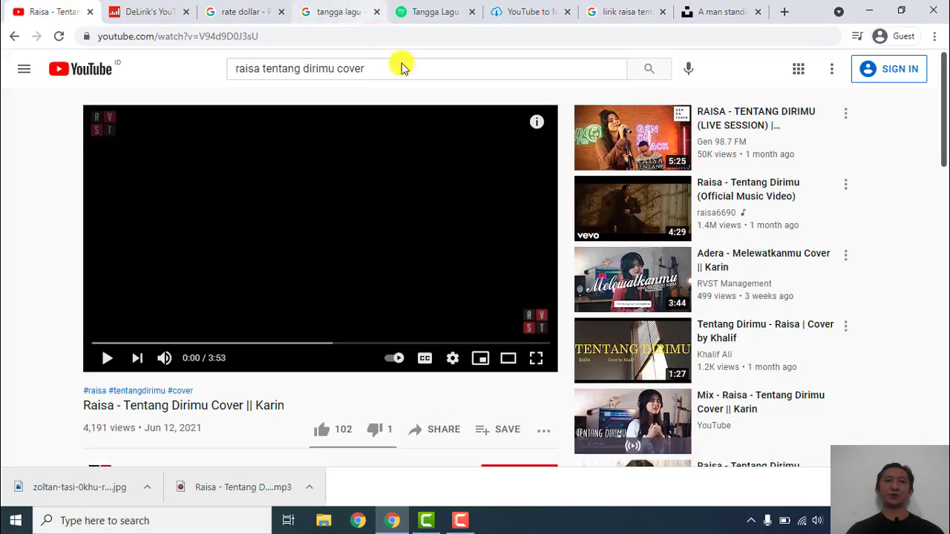
pyautogui.moveTo(382, 68); pyautogui.dragTo(232, 59)
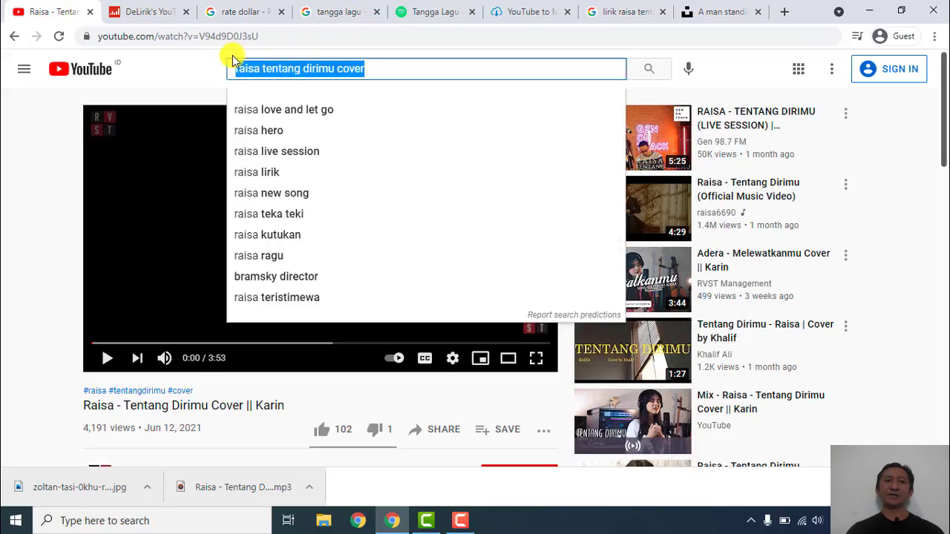
pyautogui.click(193, 69)
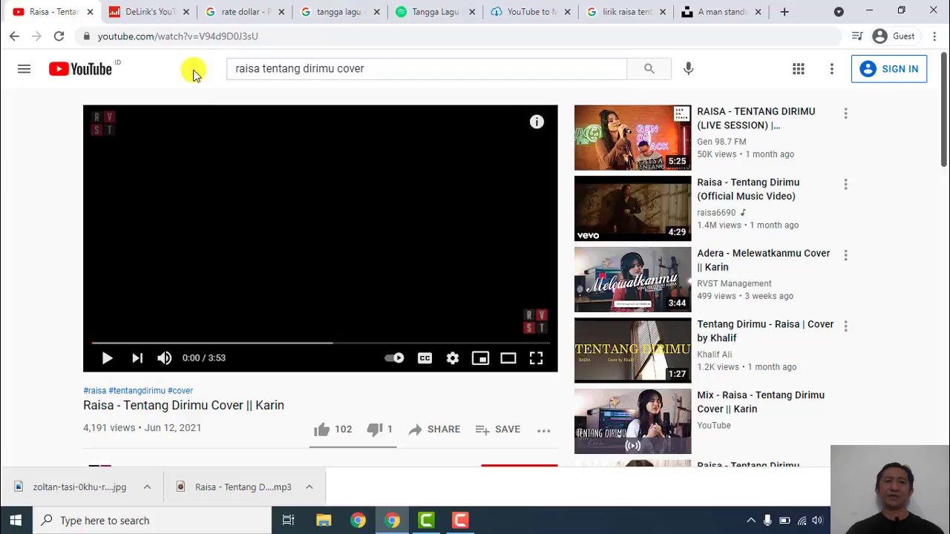
# Find Notepad through the Windows search and open it with a blank document.
pyautogui.click(190, 526)
pyautogui.write('note')
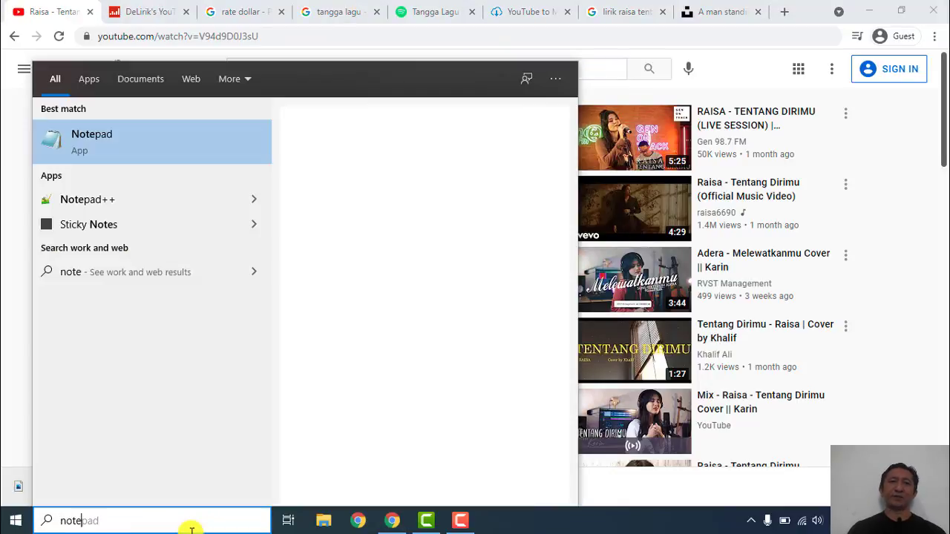
pyautogui.click(137, 141)
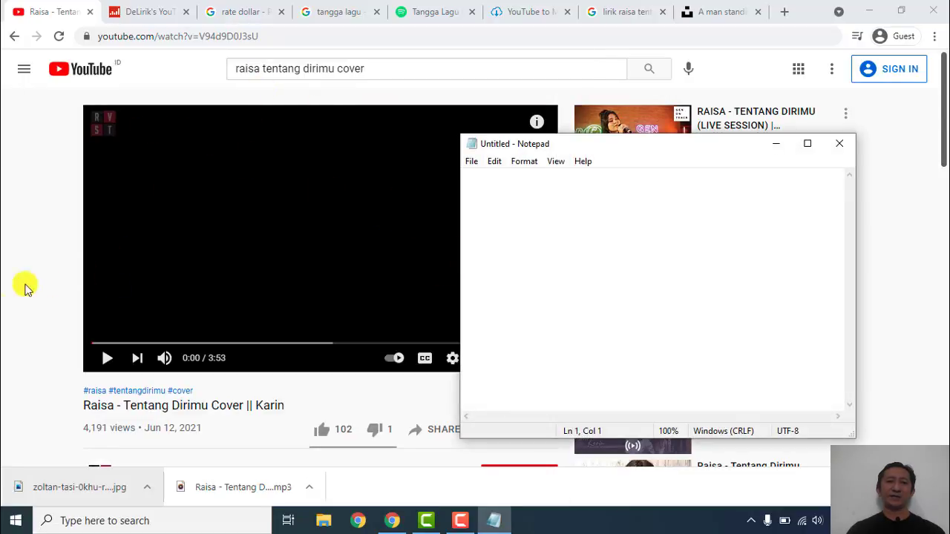
# Copy the cover video's YouTube address into Notepad under a "Cover" heading, leaving blank lines above the heading.
pyautogui.click(259, 35)
pyautogui.hotkey('ctrl', 'c')
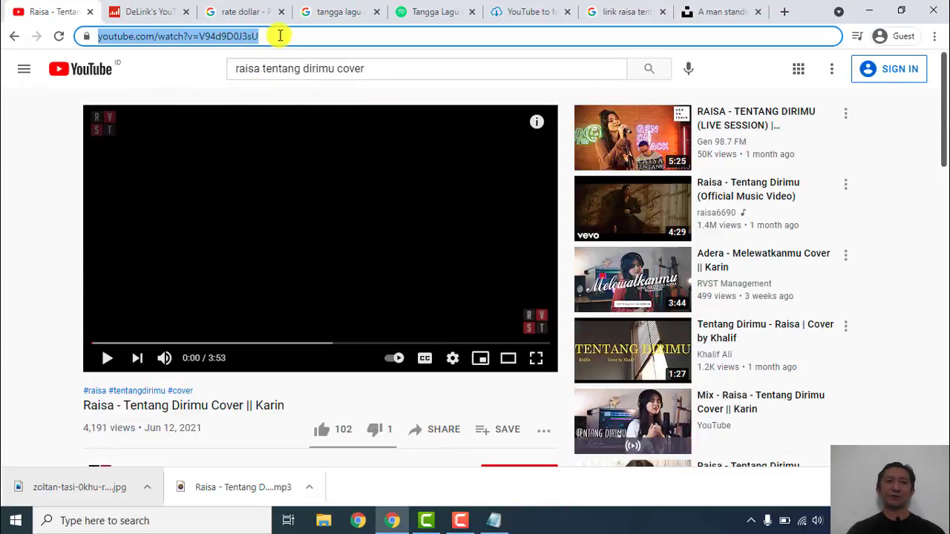
pyautogui.click(496, 519)
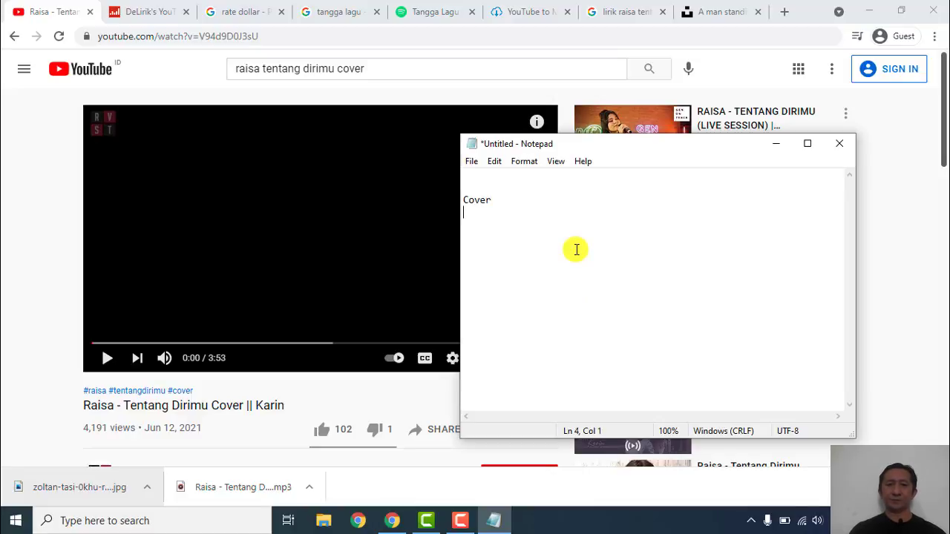
pyautogui.hotkey('ctrl', 'v')
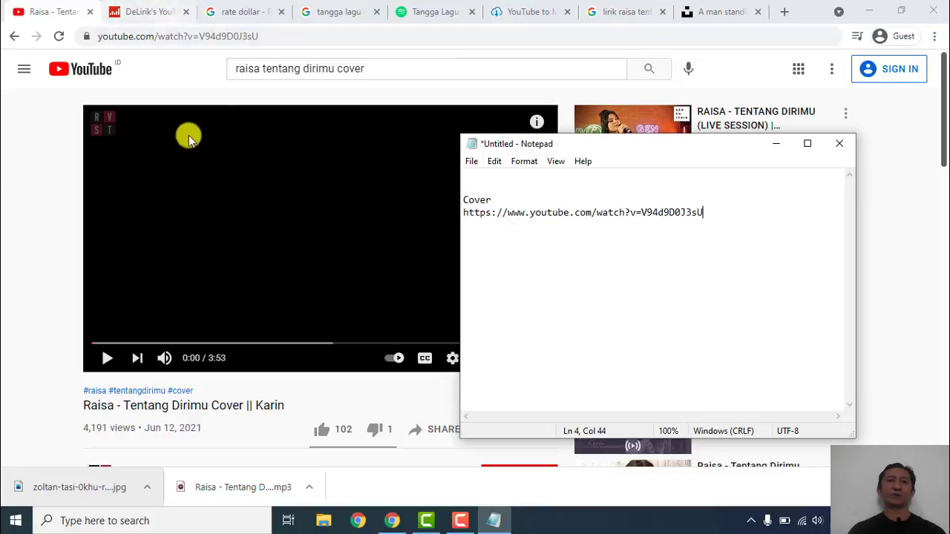
# Search YouTube for "raisa tentang dirimu" and open "Raisa - Tentang Dirimu (Official Music Video)".
pyautogui.click(309, 72)
pyautogui.click(309, 72)
pyautogui.moveTo(379, 69); pyautogui.dragTo(342, 68)
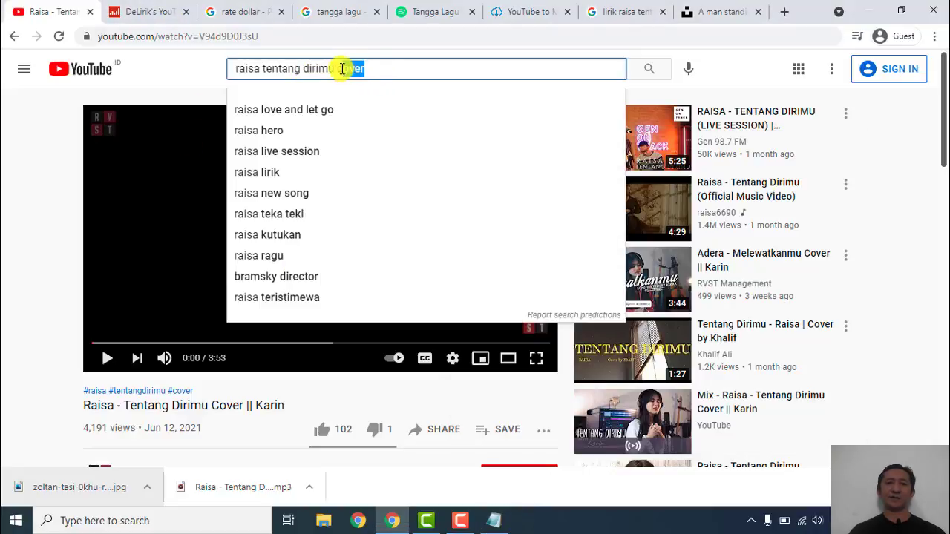
pyautogui.press('BackSpace')
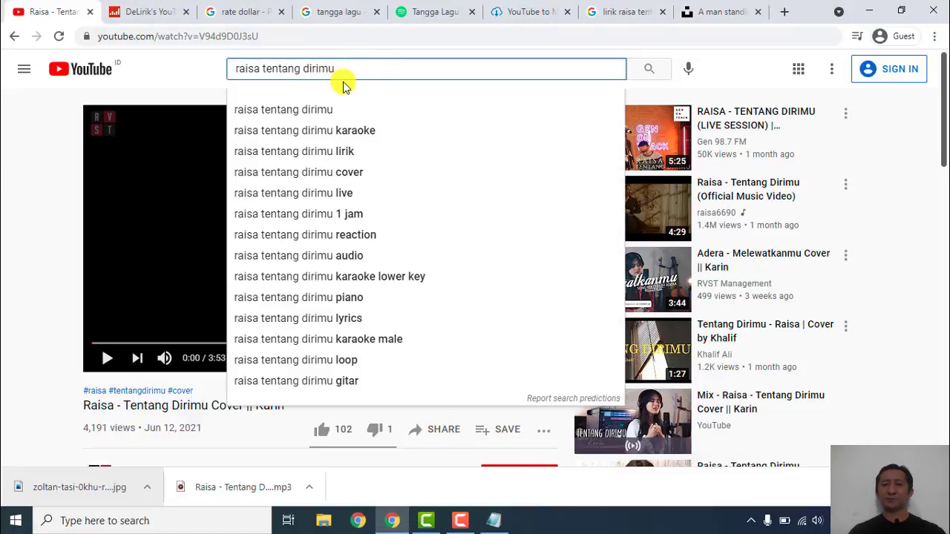
pyautogui.press('Return')
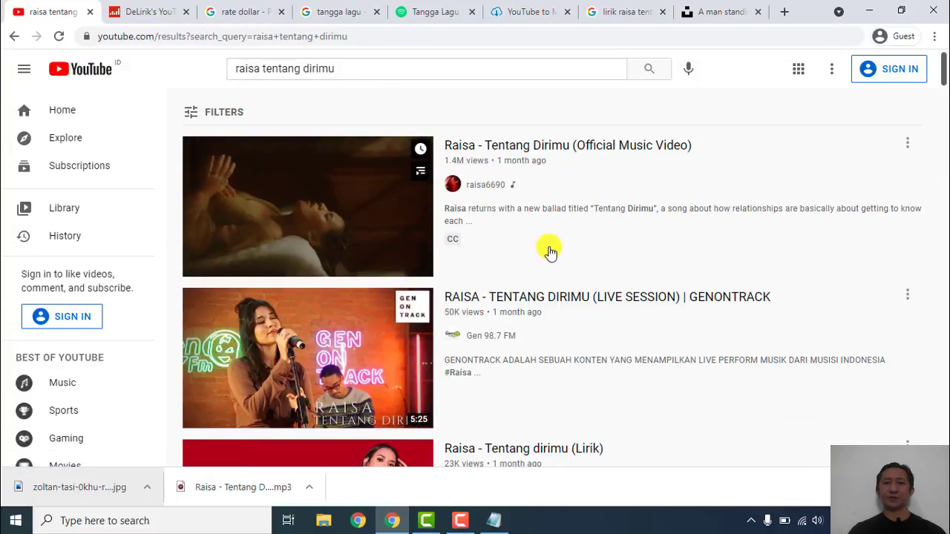
pyautogui.click(503, 151)
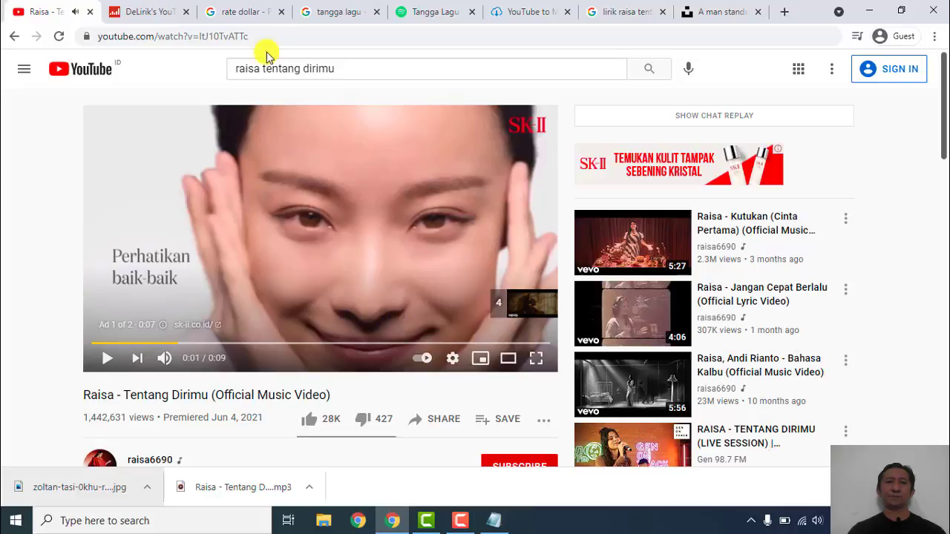
# Copy the official music video's address into Notepad under an "Original Song" heading above the Cover section.
pyautogui.click(247, 34)
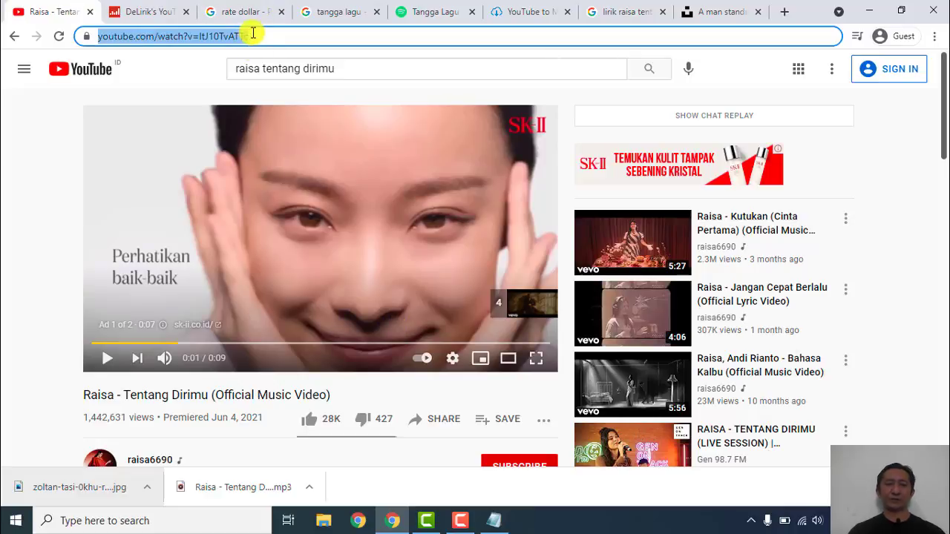
pyautogui.click(493, 521)
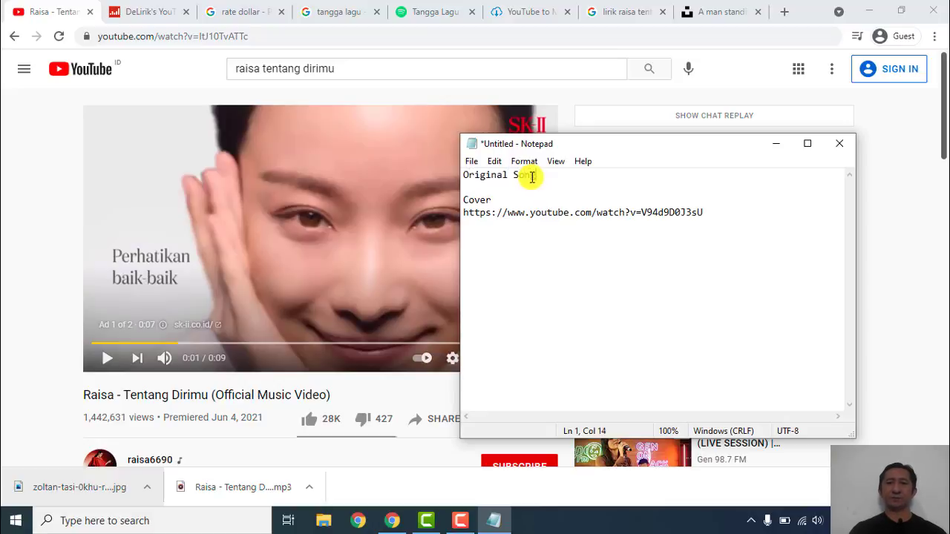
pyautogui.press('Return')
pyautogui.write('https://www.youtube.com/watch?v=ItJ10TvATTc')
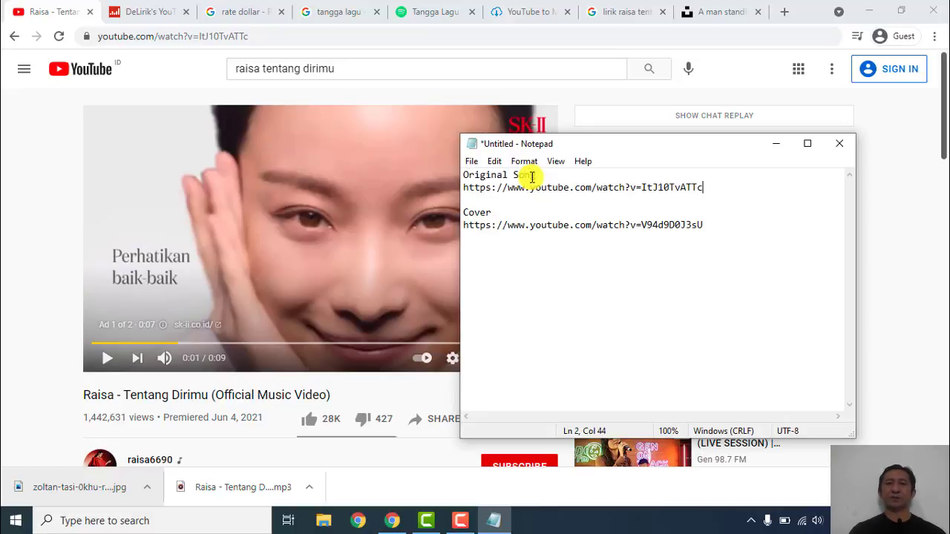
# Add a title line beginning "Raisa Tentang" at the top of the note, separated from "Original Song" by a blank line.
pyautogui.click(465, 175)
pyautogui.press('Return')
pyautogui.press('Return')
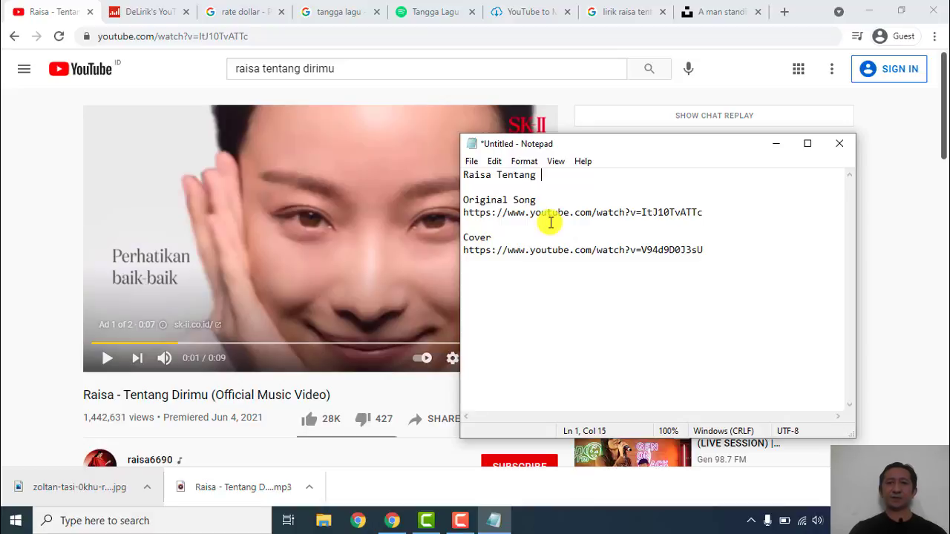
# Search YouTube for "flower fall green scren free video" and dismiss the YouTube Music offer.
pyautogui.click(353, 76)
pyautogui.hotkey('ctrl', 'a')
pyautogui.press('BackSpace')
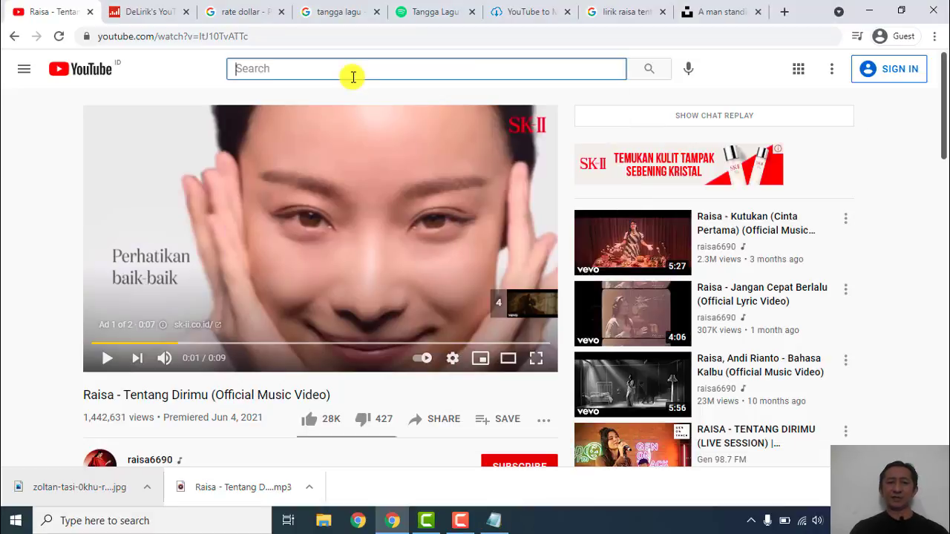
pyautogui.write('flower ')
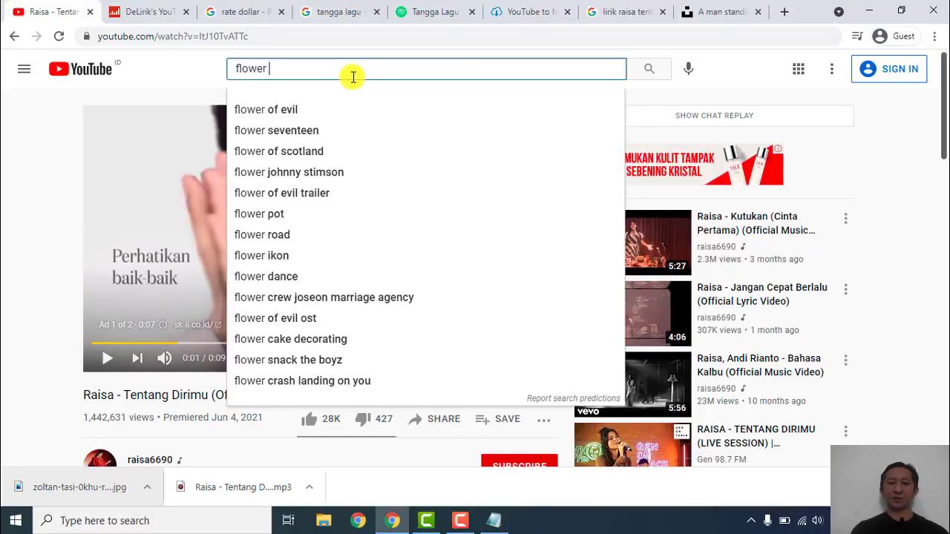
pyautogui.write('fall ')
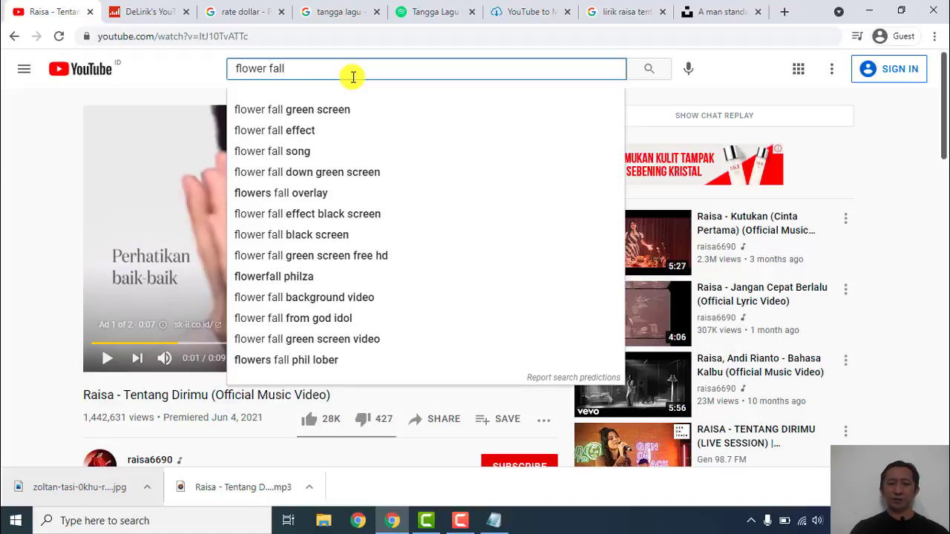
pyautogui.write('g')
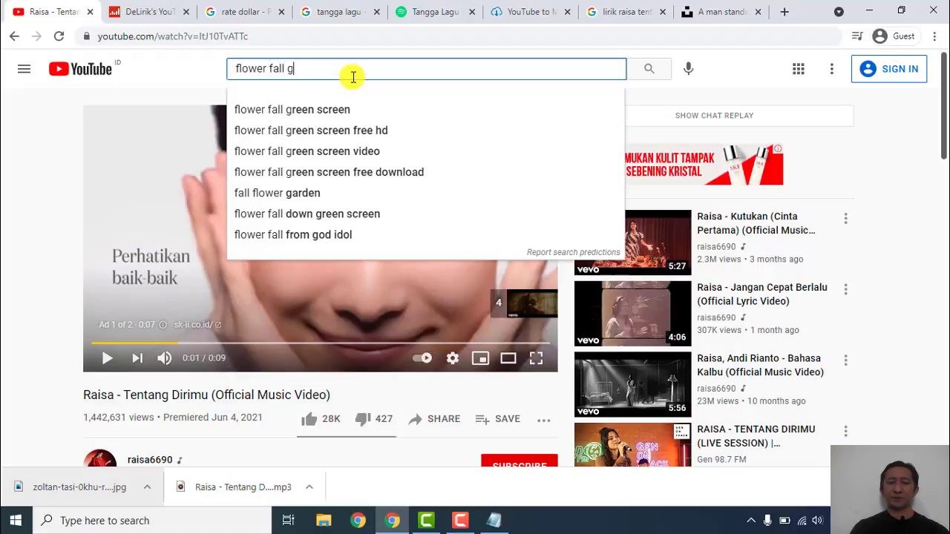
pyautogui.write('reen')
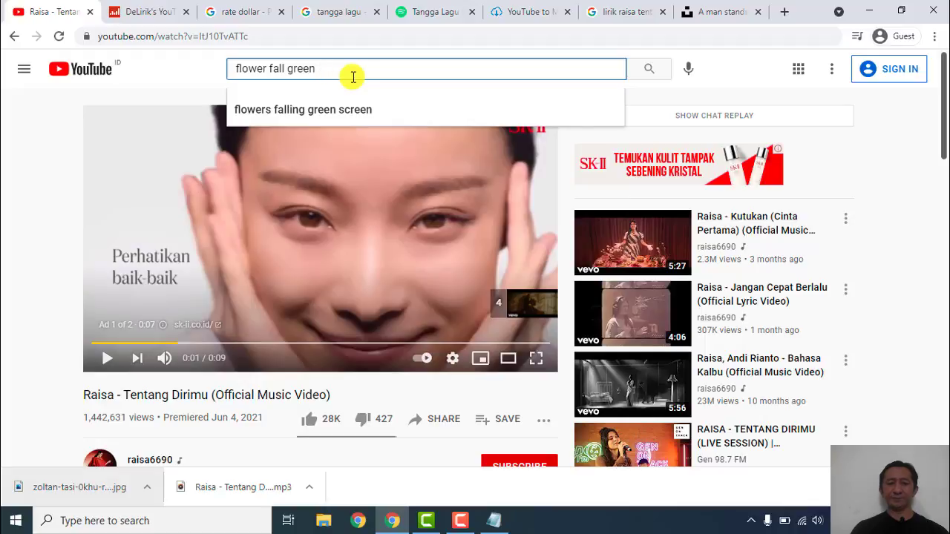
pyautogui.write('scren')
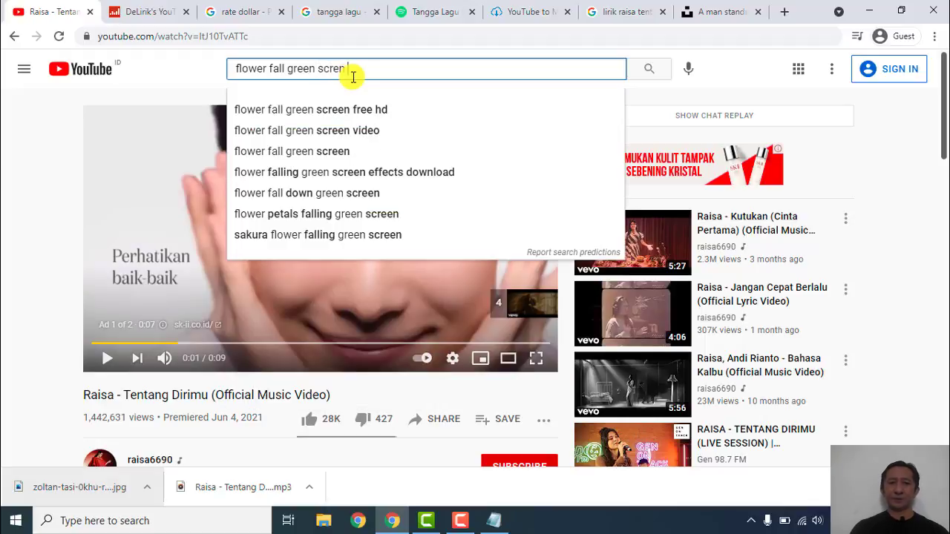
pyautogui.write(' free v')
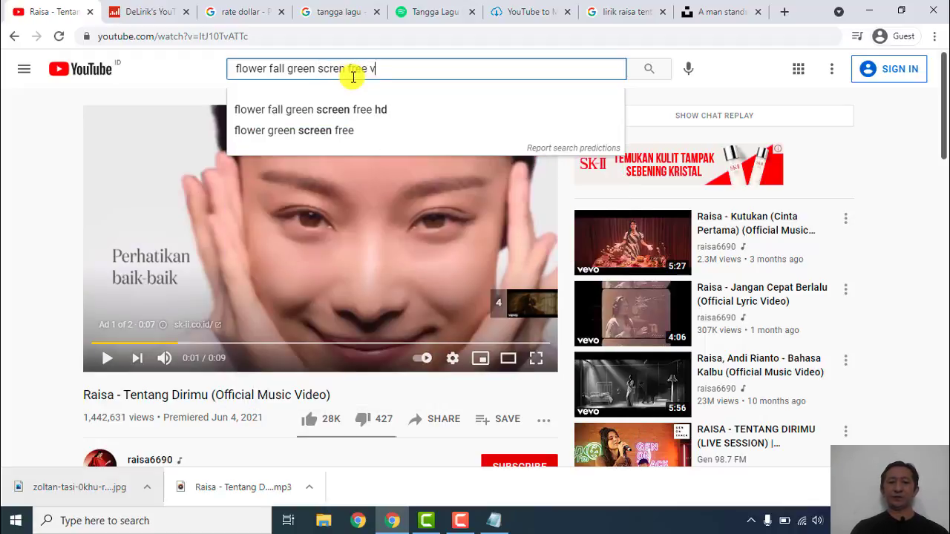
pyautogui.write('e')
pyautogui.write('ideo')
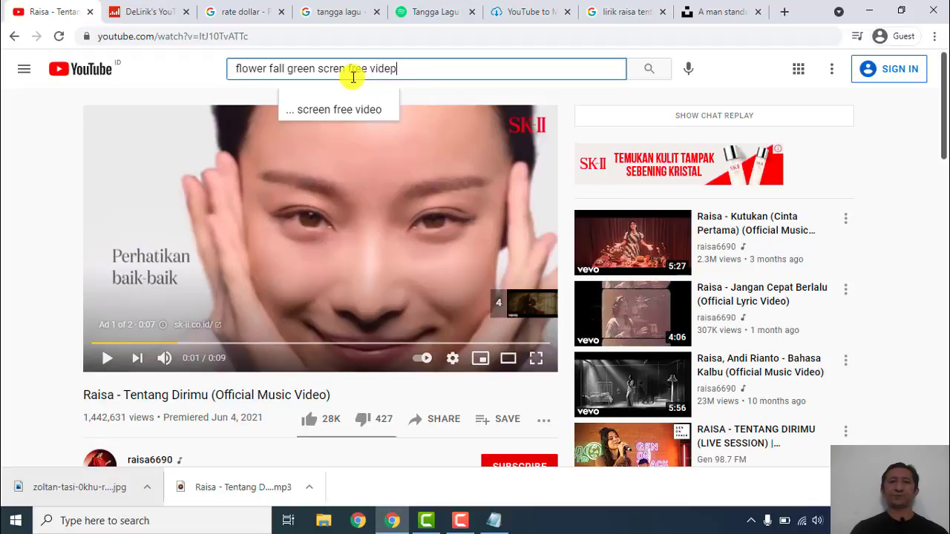
pyautogui.press('Return')
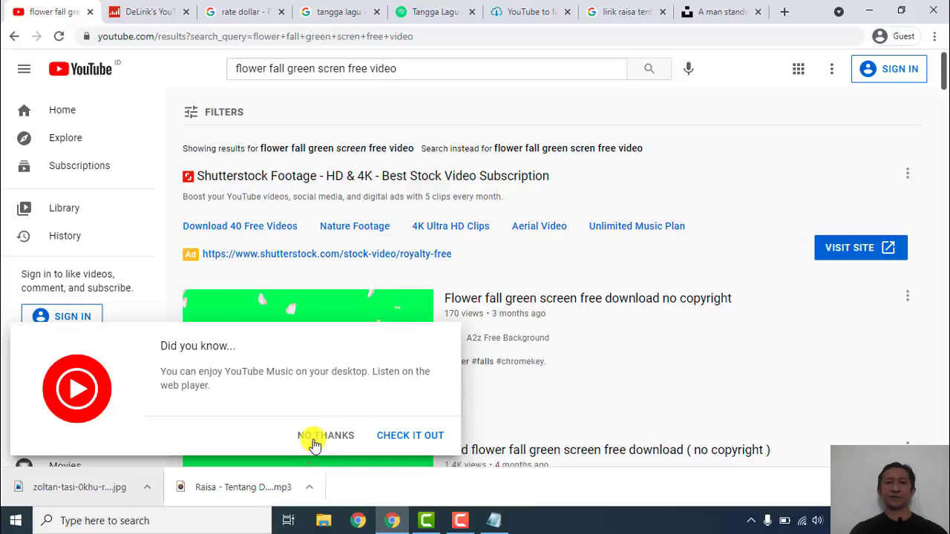
pyautogui.click(315, 439)
# Browse the green screen results and open the video "Flower fall green screen free download no copyright".
pyautogui.scroll(-2, 604, 388)
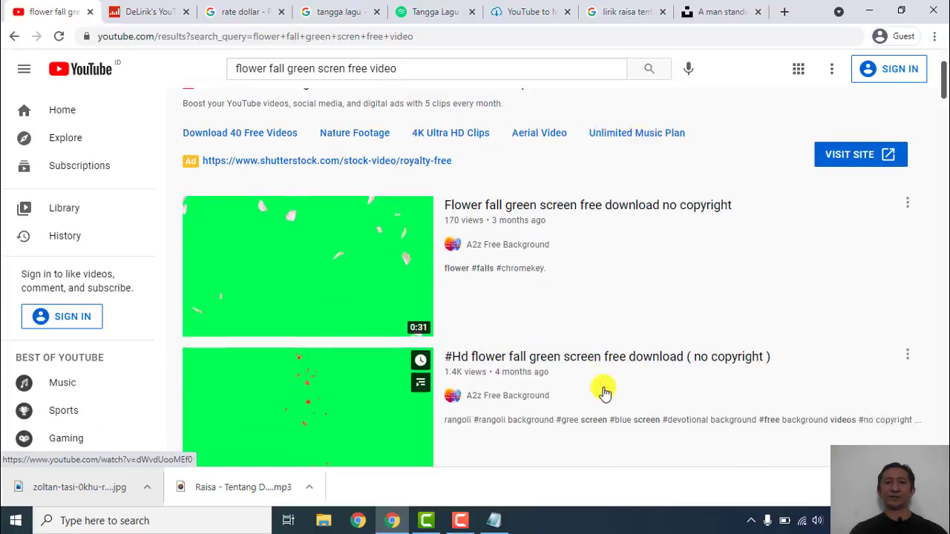
pyautogui.scroll(-1, 604, 392)
pyautogui.scroll(-5, 339, 379)
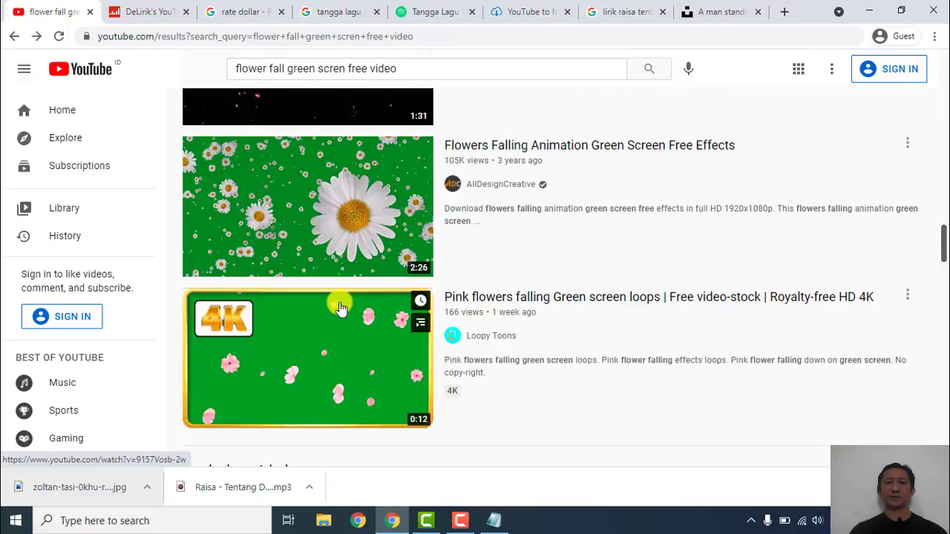
pyautogui.scroll(10, 344, 293)
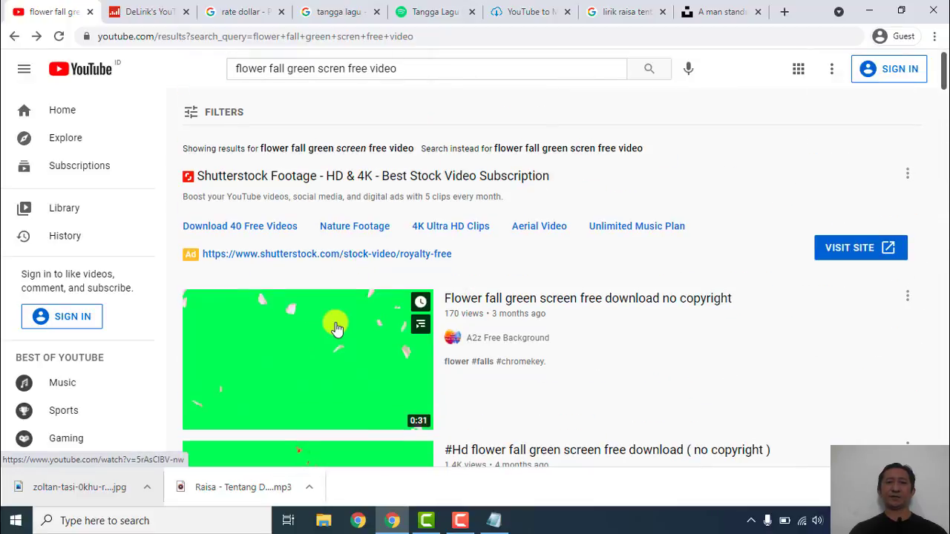
pyautogui.scroll(-1, 332, 312)
pyautogui.click(331, 296)
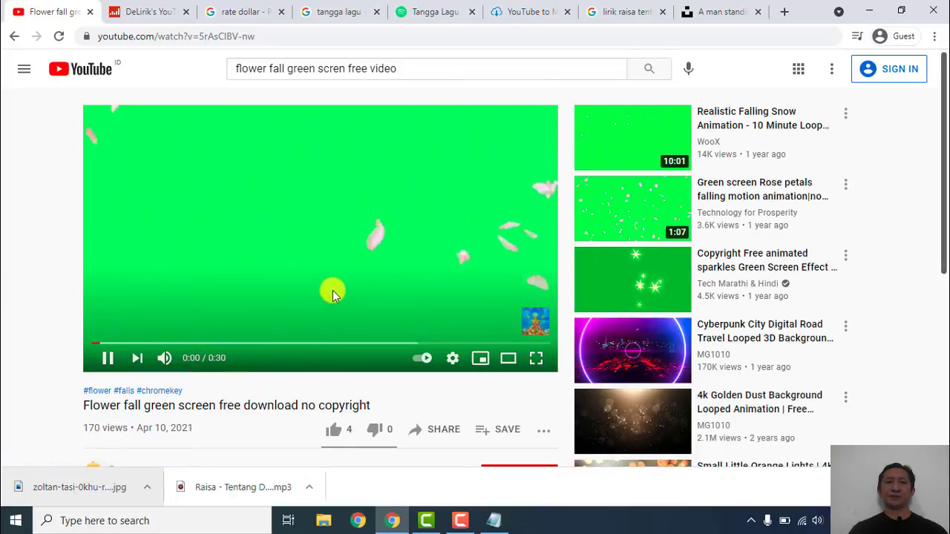
# Copy the flower fall green screen video's web address and pause its playback.
pyautogui.click(227, 37)
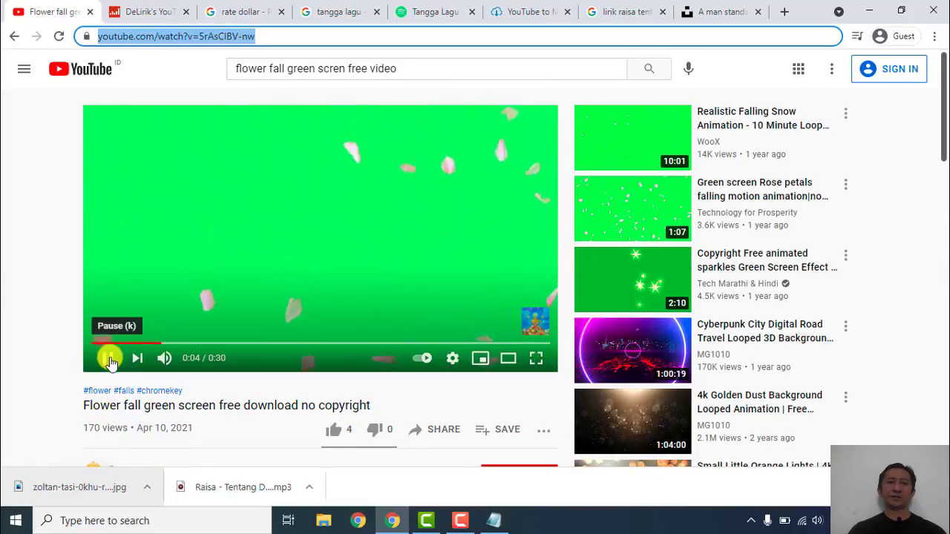
pyautogui.click(109, 359)
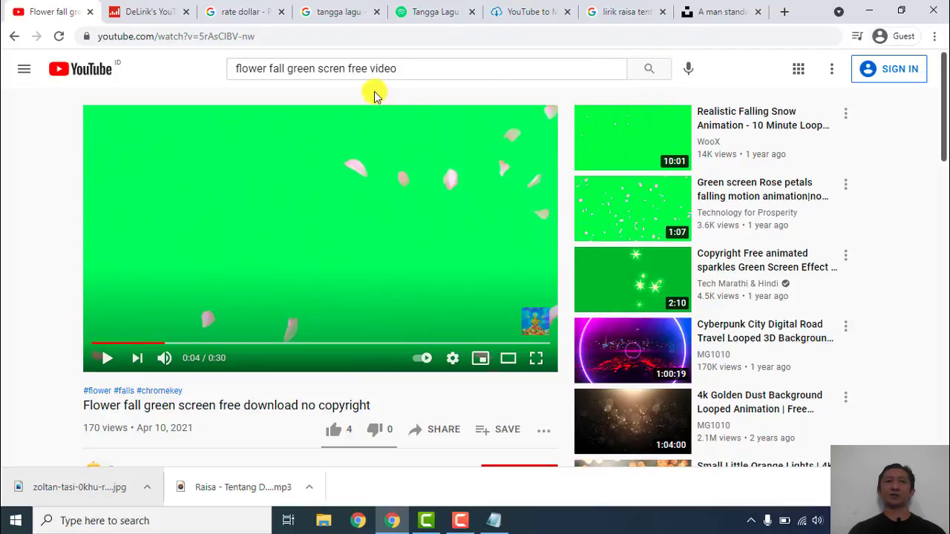
# Search the web for "youtube downloader" in the browser tab with the dollar rate and open the y2mate.com downloader.
pyautogui.click(244, 10)
pyautogui.click(206, 37)
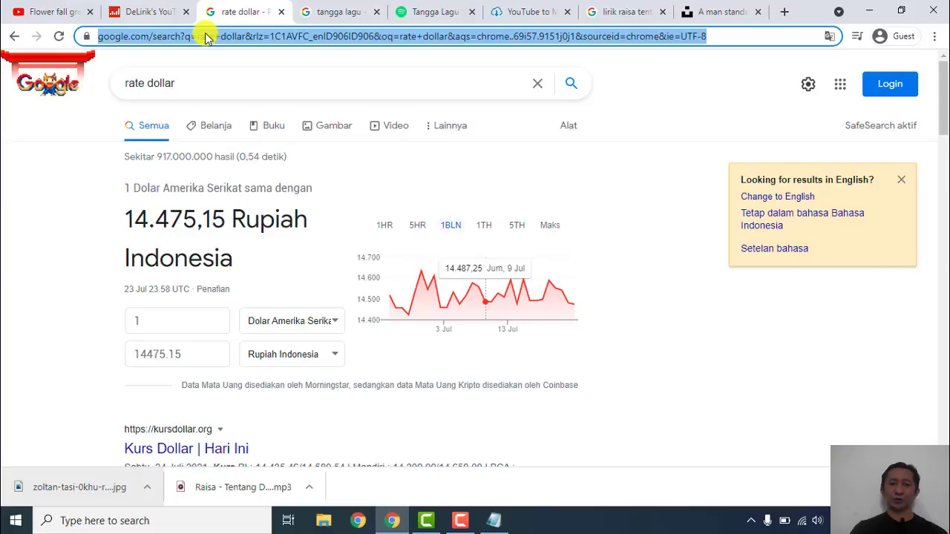
pyautogui.write('youtube')
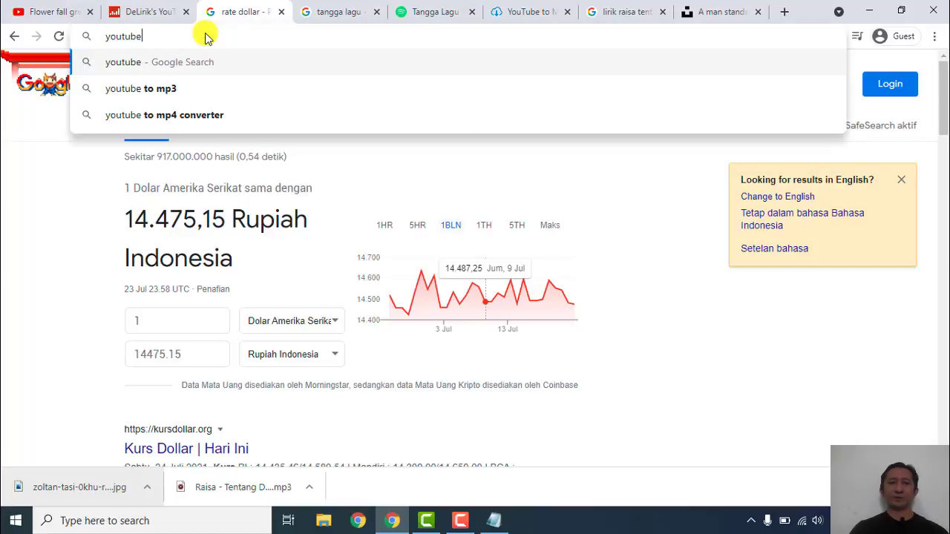
pyautogui.write(' downloader')
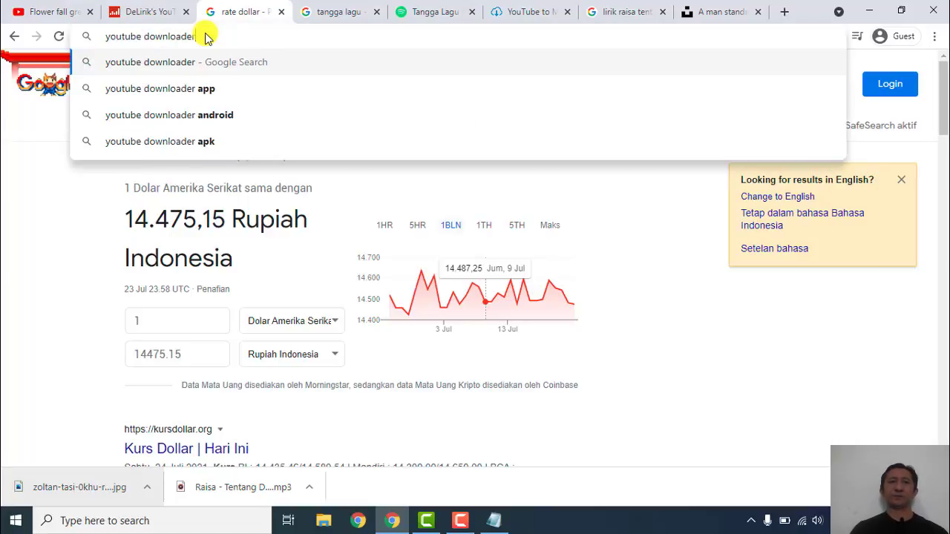
pyautogui.press('Return')
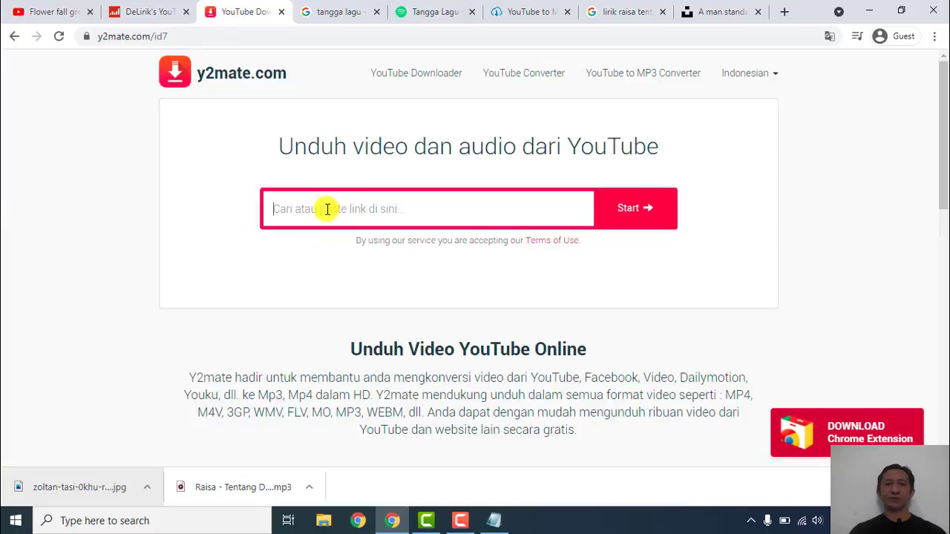
# Load the copied flower fall video link in the downloader and download the video as a 720p MP4.
pyautogui.click(328, 209)
pyautogui.write('https://www.youtube.com/watch?v=5rAsClBV-nw')
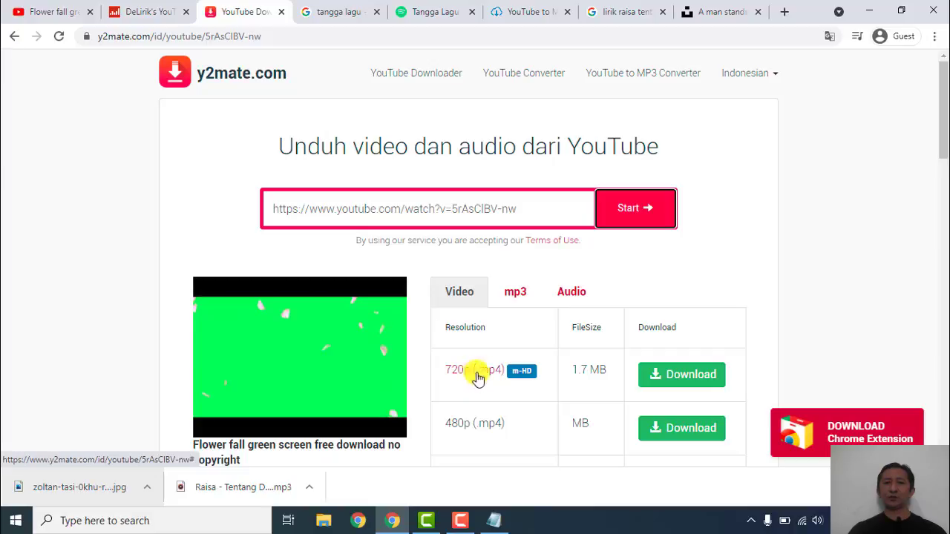
pyautogui.click(700, 380)
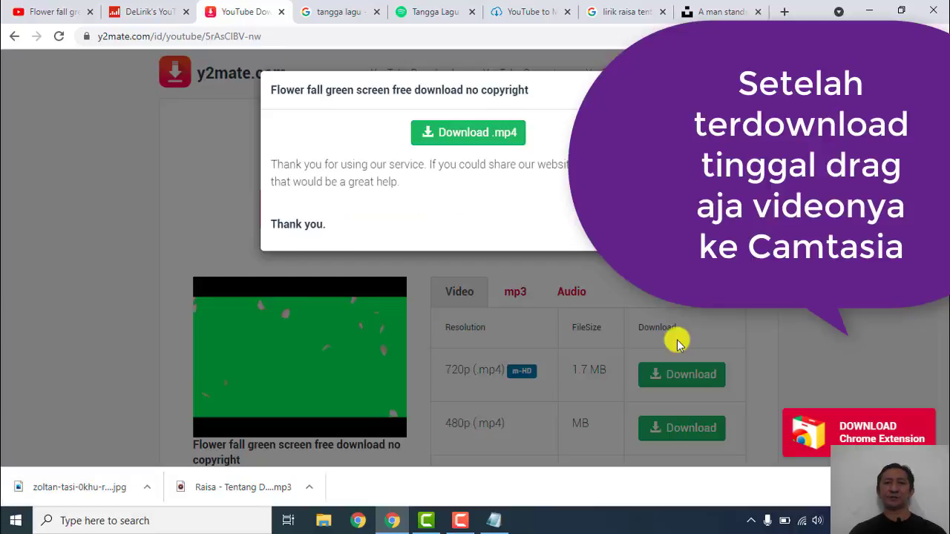
pyautogui.click(489, 136)
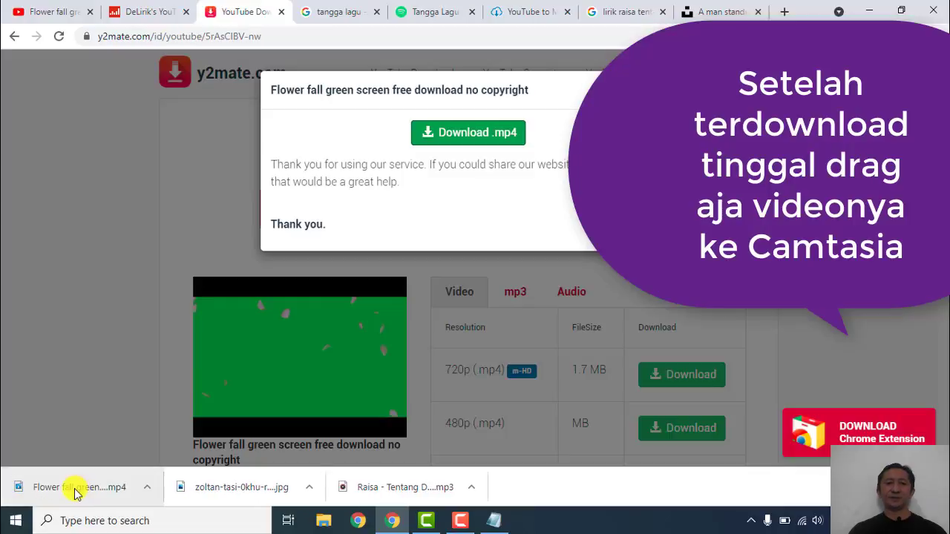
# Bring the downloaded flower fall MP4 into the Camtasia timeline, placing it on Track 4 after the second text clip.
pyautogui.moveTo(77, 492); pyautogui.dragTo(289, 484)
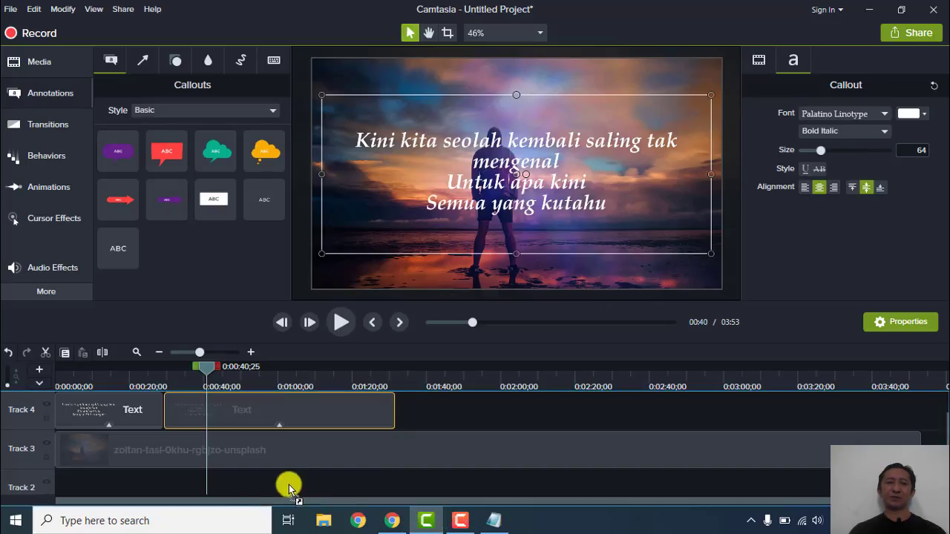
pyautogui.moveTo(166, 484); pyautogui.dragTo(415, 451)
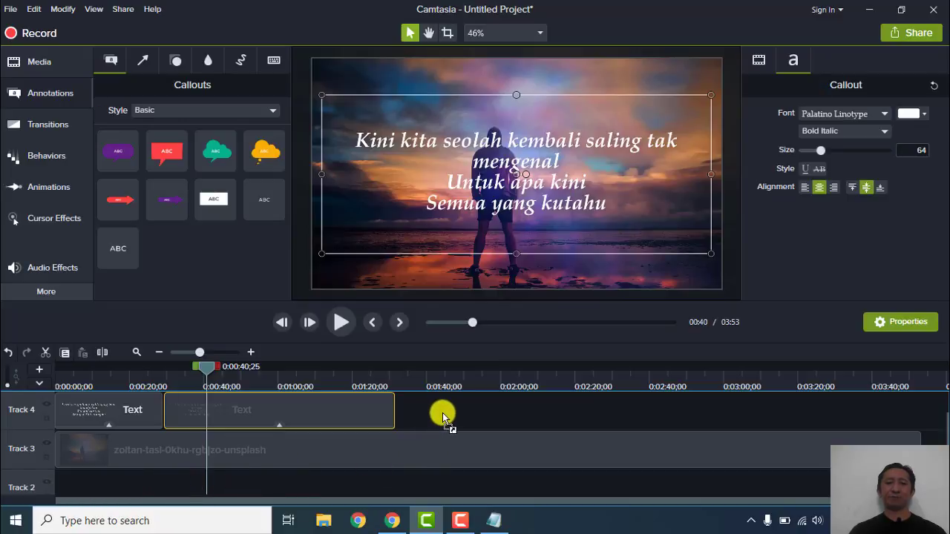
pyautogui.moveTo(443, 412); pyautogui.dragTo(443, 413)
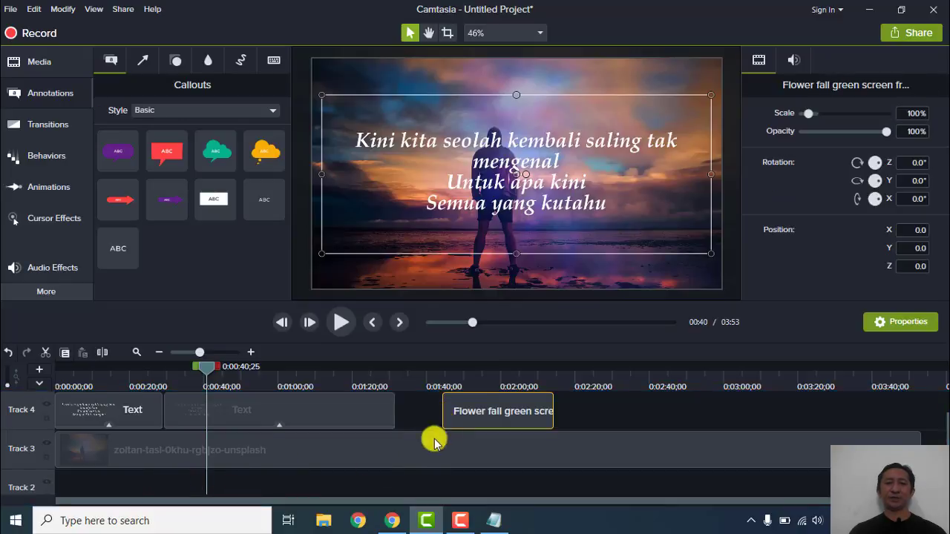
# Move the background image from Track 3 to Track 2 and place the flower fall clip at the start of Track 3.
pyautogui.click(382, 456)
pyautogui.moveTo(383, 456); pyautogui.dragTo(377, 482)
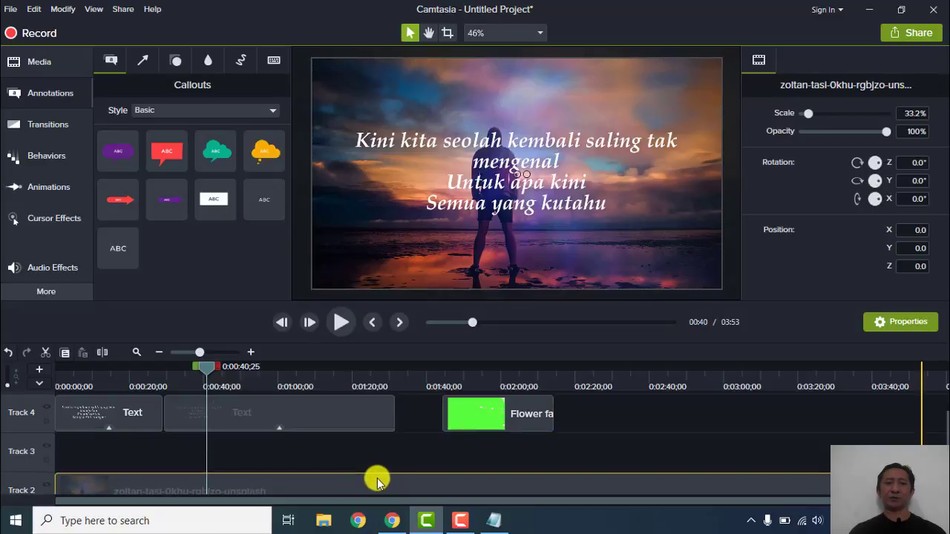
pyautogui.scroll(-3, 377, 454)
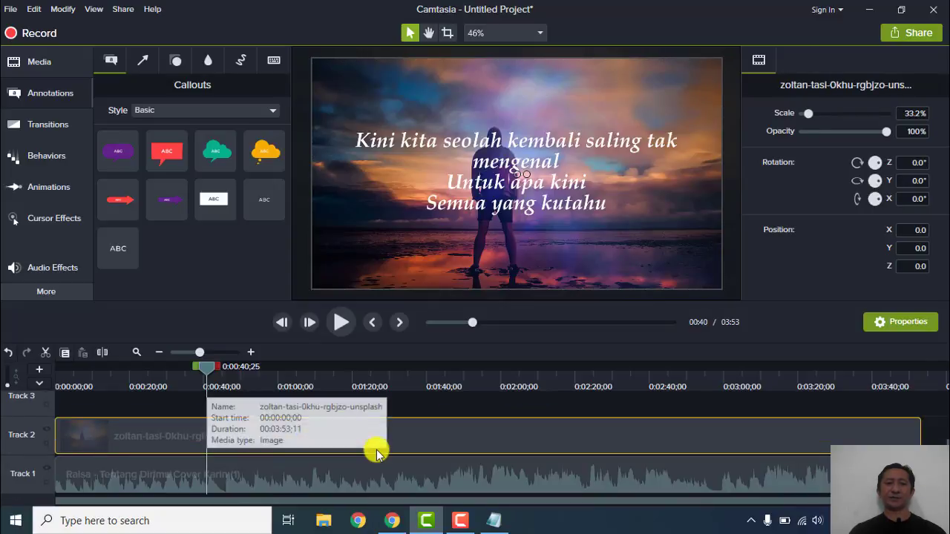
pyautogui.scroll(4, 377, 454)
pyautogui.moveTo(463, 429); pyautogui.dragTo(66, 460)
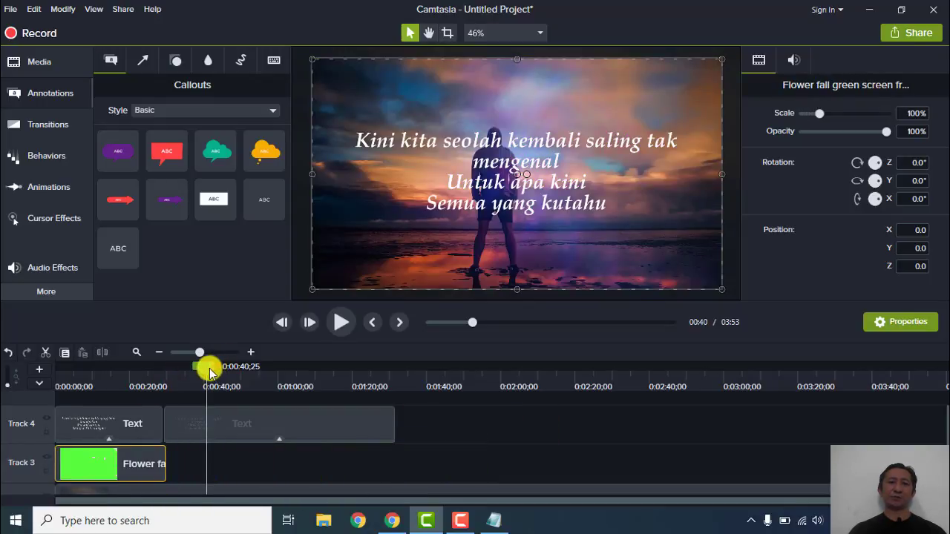
# Apply the Remove a Color effect to the flower fall clip with the playhead at about 15 seconds, sampling its green background.
pyautogui.moveTo(199, 375); pyautogui.dragTo(113, 380)
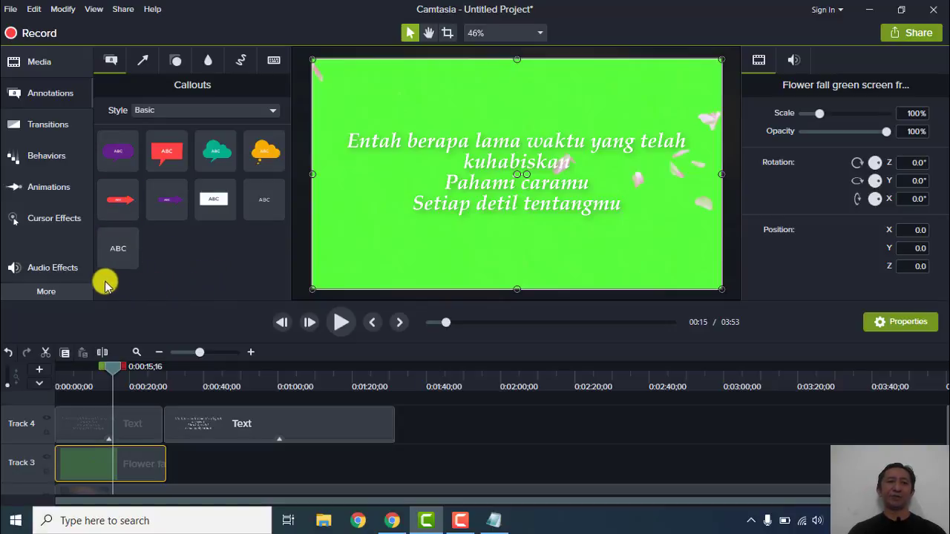
pyautogui.click(49, 295)
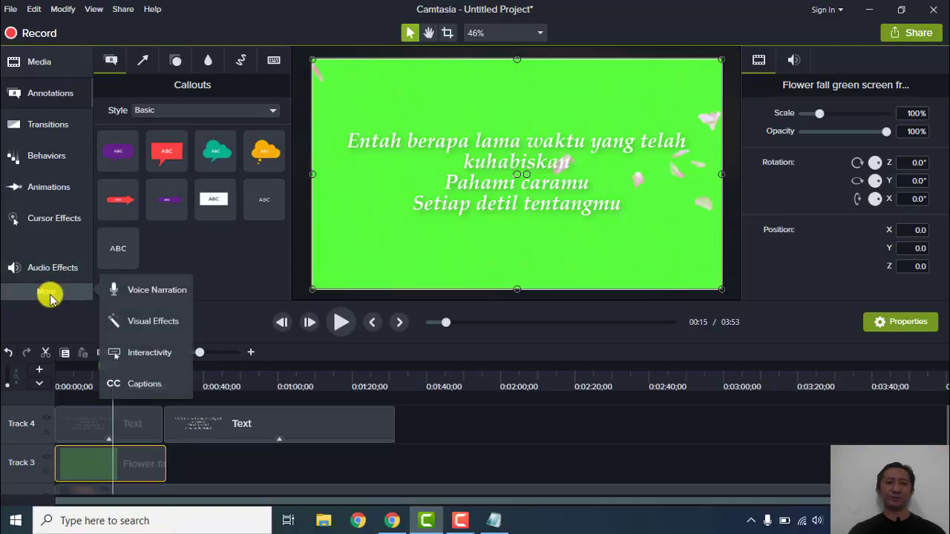
pyautogui.click(155, 327)
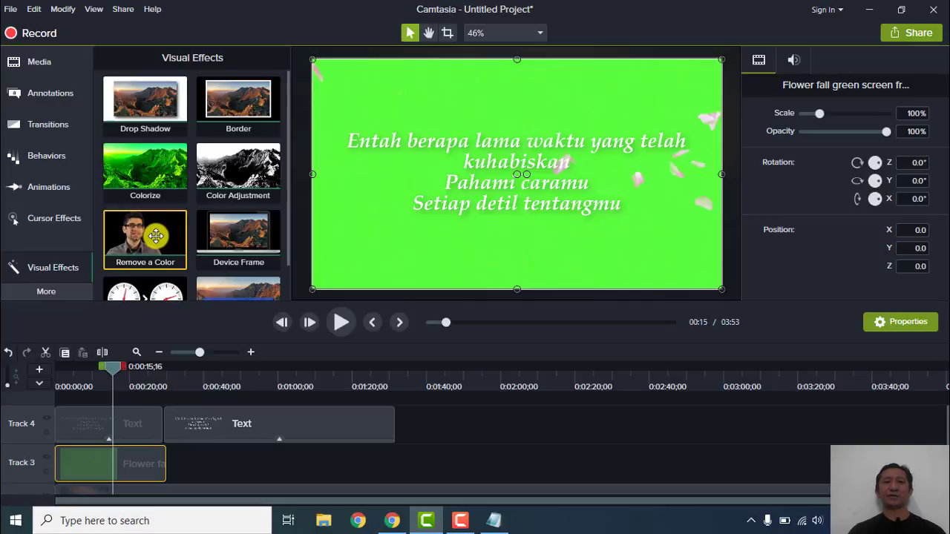
pyautogui.moveTo(155, 236); pyautogui.dragTo(400, 255)
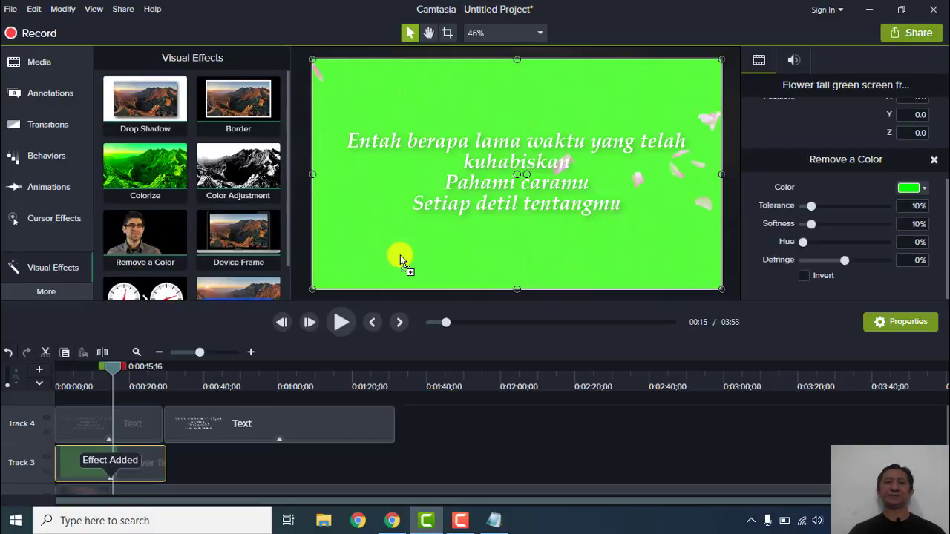
pyautogui.click(911, 190)
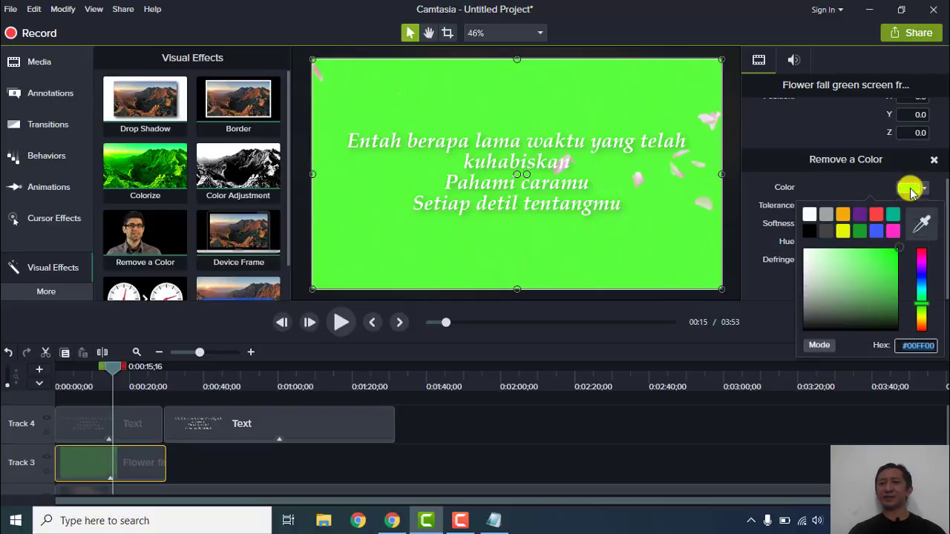
pyautogui.click(924, 222)
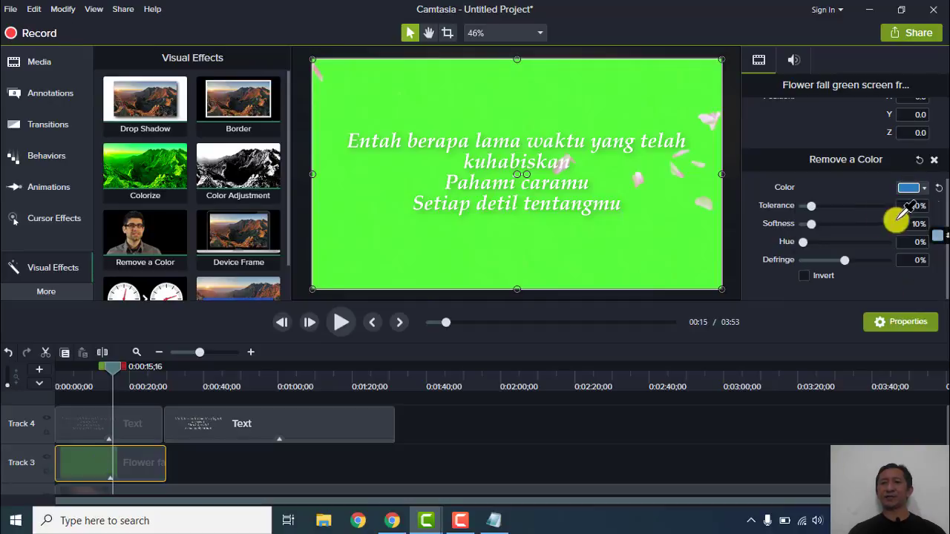
pyautogui.click(621, 239)
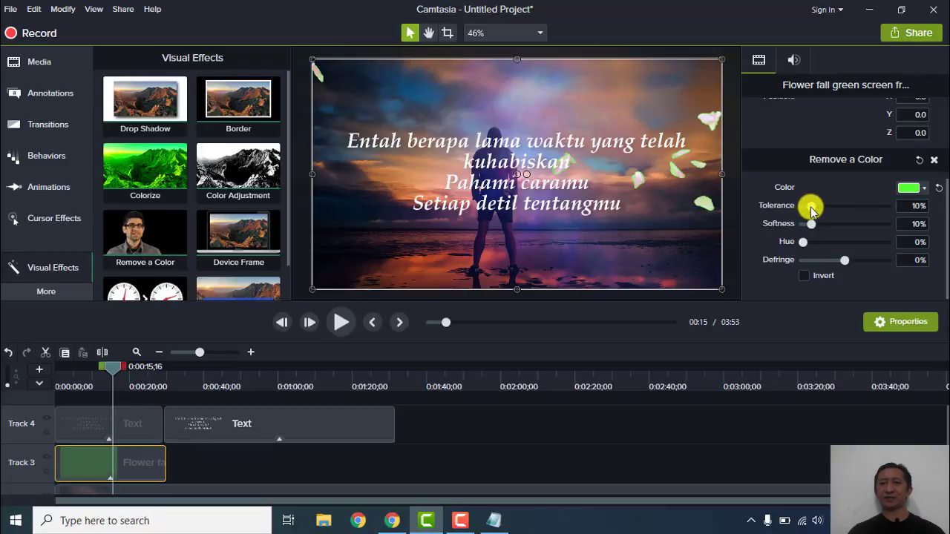
# Set the Remove a Color effect's tolerance to 38% and softness to 27%, leaving hue and defringe at 0%.
pyautogui.moveTo(818, 211); pyautogui.dragTo(832, 213)
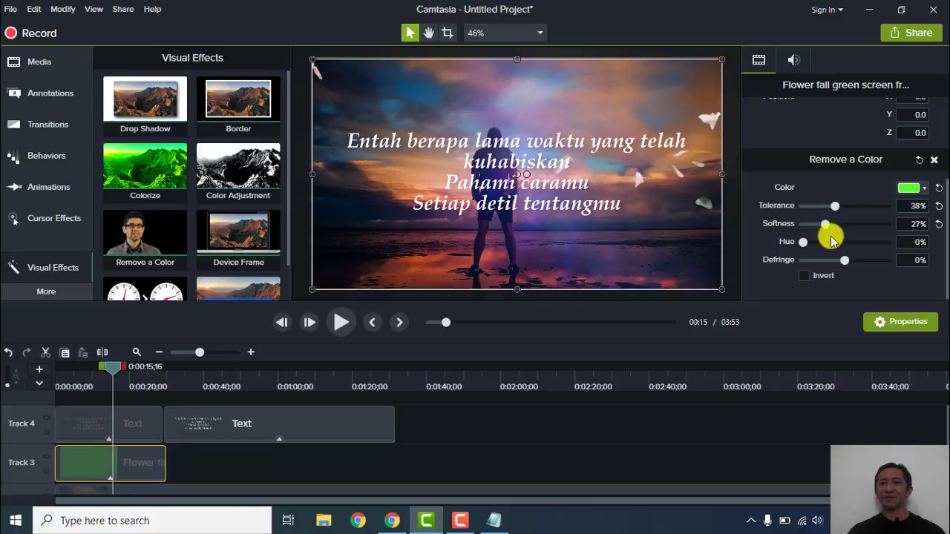
pyautogui.moveTo(803, 245)
pyautogui.mouseDown()
pyautogui.moveTo(907, 246)
pyautogui.moveTo(778, 250)
pyautogui.moveTo(798, 249)
pyautogui.mouseUp()
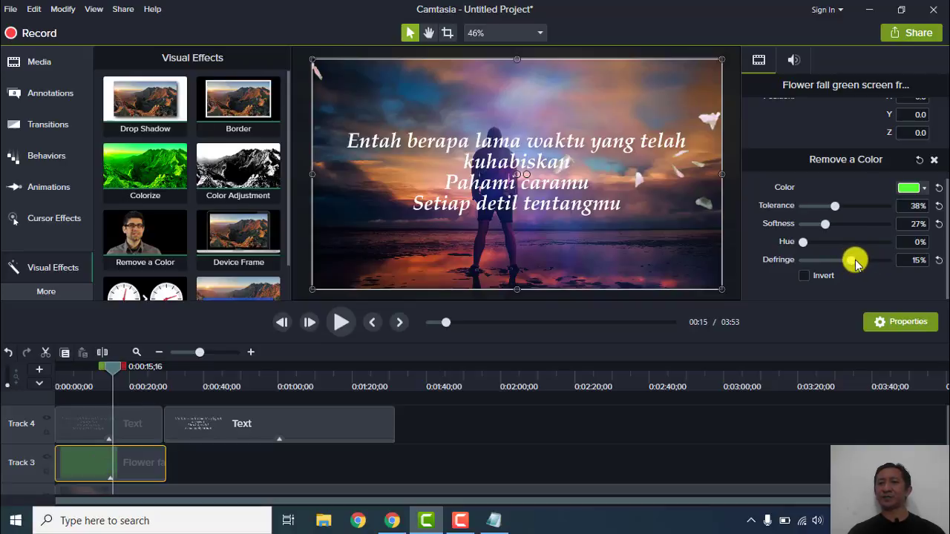
pyautogui.moveTo(858, 265); pyautogui.dragTo(827, 259)
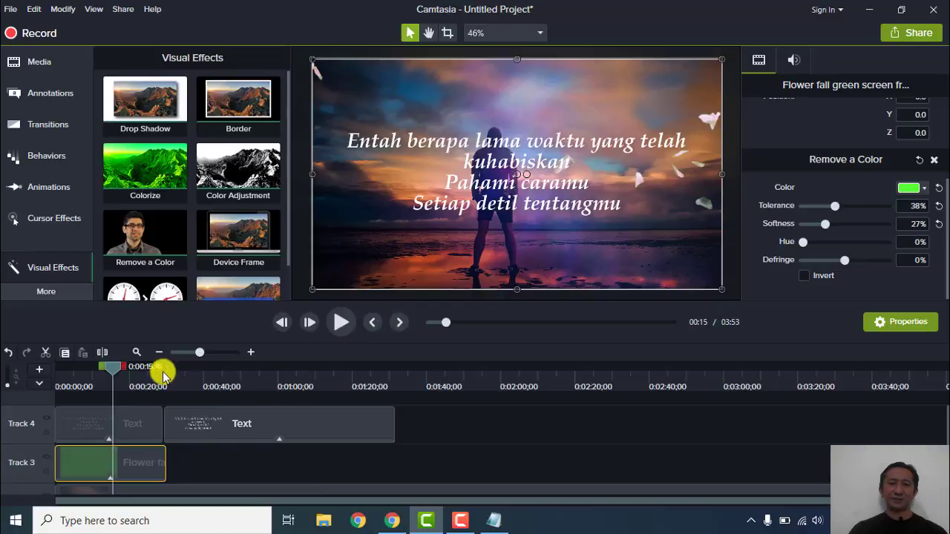
# Play a short preview of the falling petals over the lyrics from about 15 seconds, then pause it.
pyautogui.moveTo(115, 366)
pyautogui.mouseDown()
pyautogui.moveTo(49, 379)
pyautogui.moveTo(105, 375)
pyautogui.mouseUp()
pyautogui.click(341, 325)
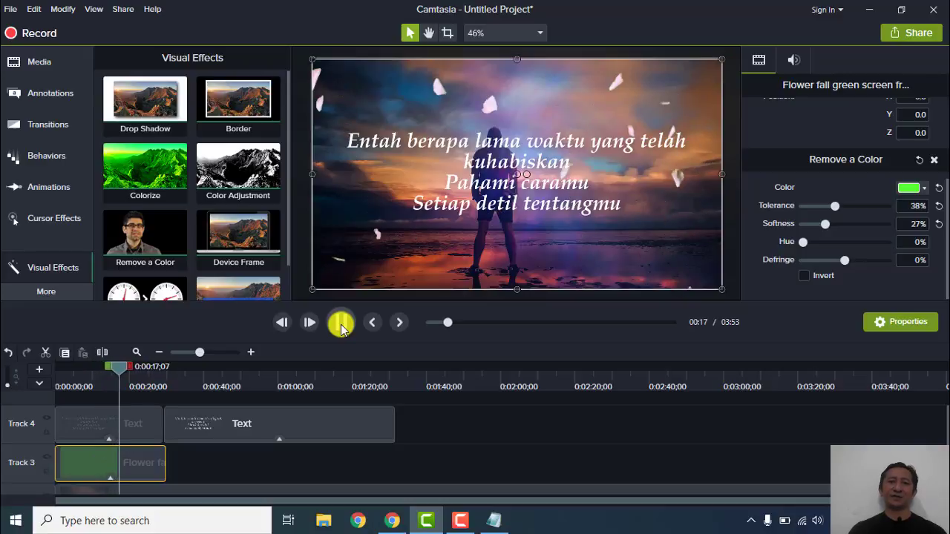
pyautogui.click(340, 323)
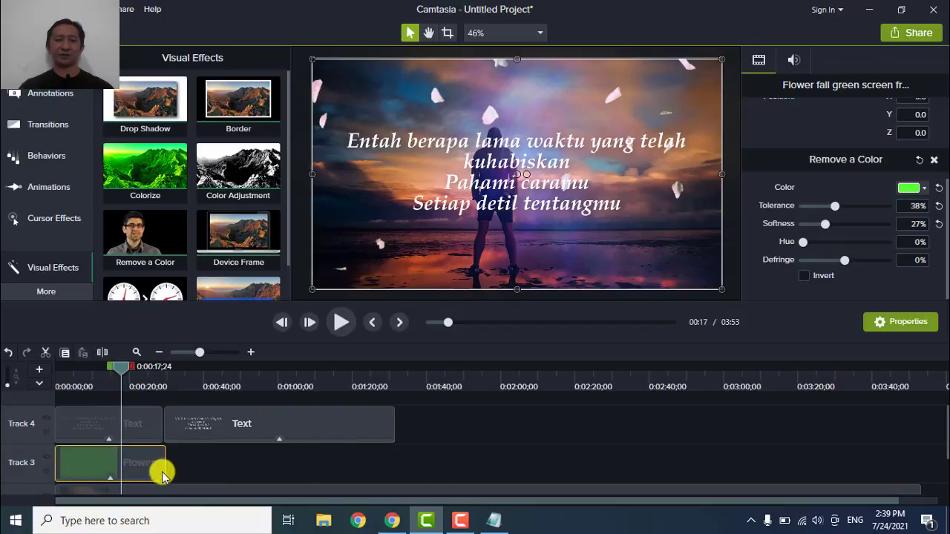
# Duplicate the flower fall clip on Track 3 and place the copy directly after the first one.
pyautogui.click(175, 386)
pyautogui.hotkey('ctrl', 'v')
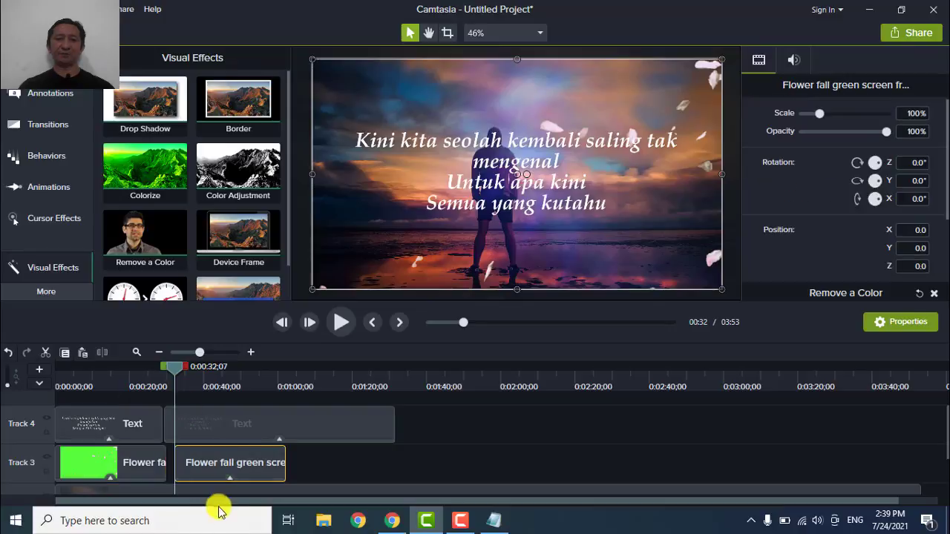
pyautogui.moveTo(234, 468); pyautogui.dragTo(231, 468)
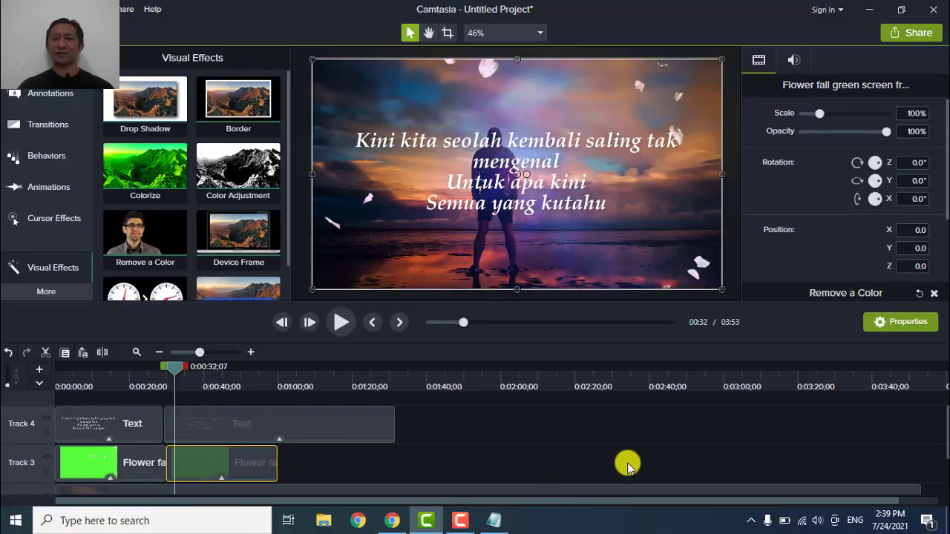
# Select the timeline's full range from the start to the end of the background image at 3:53.
pyautogui.scroll(-1, 628, 463)
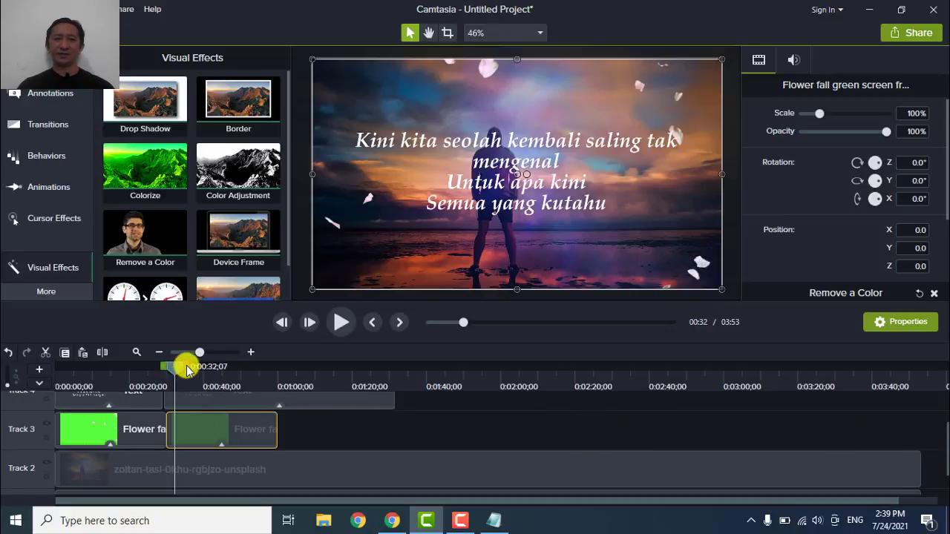
pyautogui.moveTo(186, 368)
pyautogui.mouseDown()
pyautogui.moveTo(556, 414)
pyautogui.moveTo(872, 414)
pyautogui.moveTo(925, 403)
pyautogui.moveTo(928, 374)
pyautogui.mouseUp()
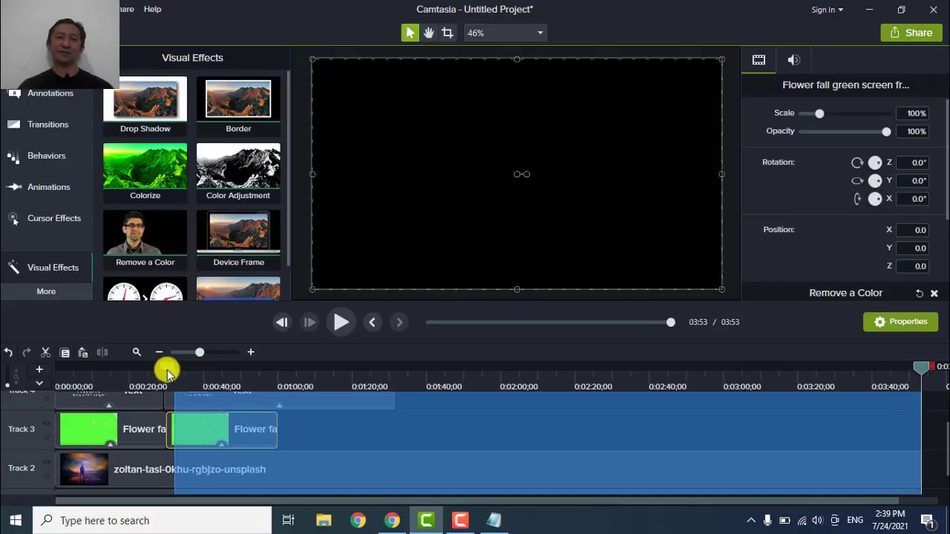
pyautogui.moveTo(169, 373)
pyautogui.mouseDown()
pyautogui.moveTo(153, 364)
pyautogui.moveTo(23, 366)
pyautogui.mouseUp()
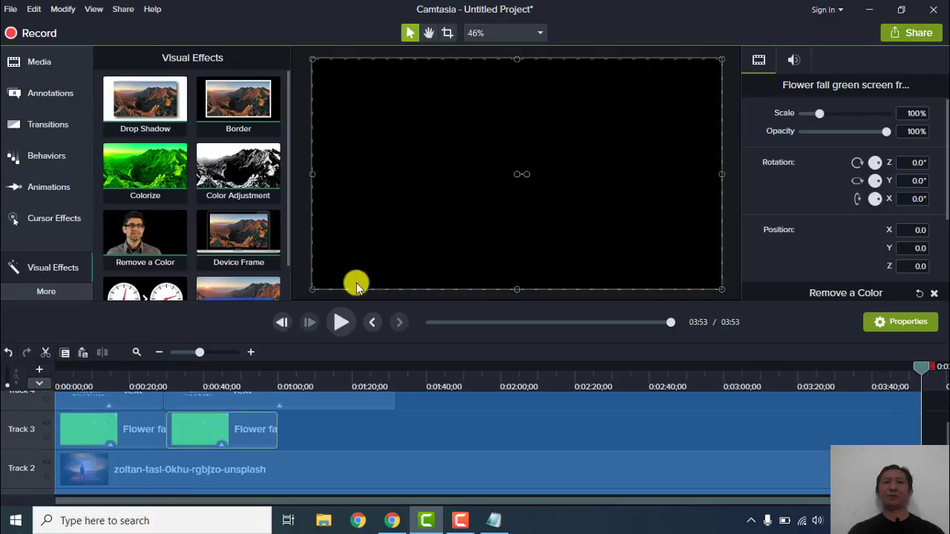
# Produce the video as a local file with the "MP4 only (up to 720p)" preset, keeping the production name "Untitled Project".
pyautogui.click(917, 34)
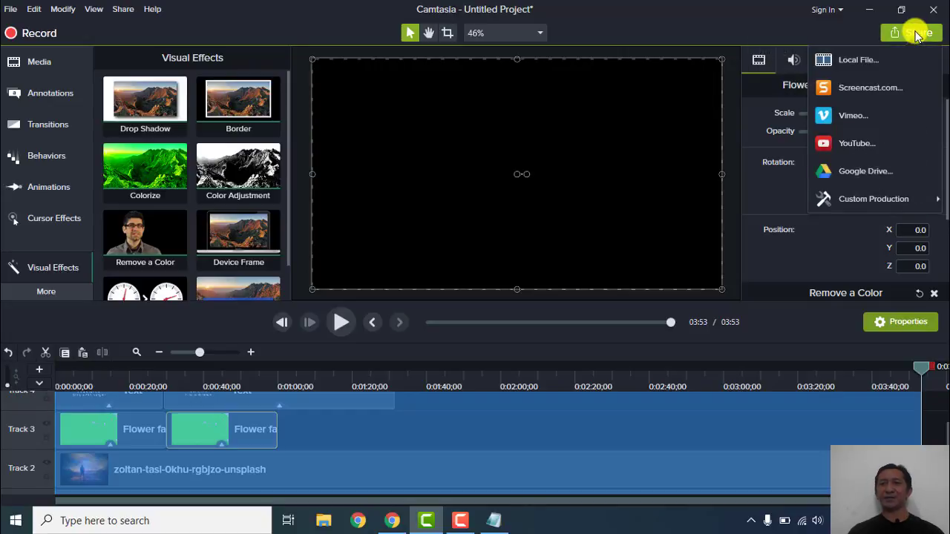
pyautogui.click(873, 62)
pyautogui.click(614, 136)
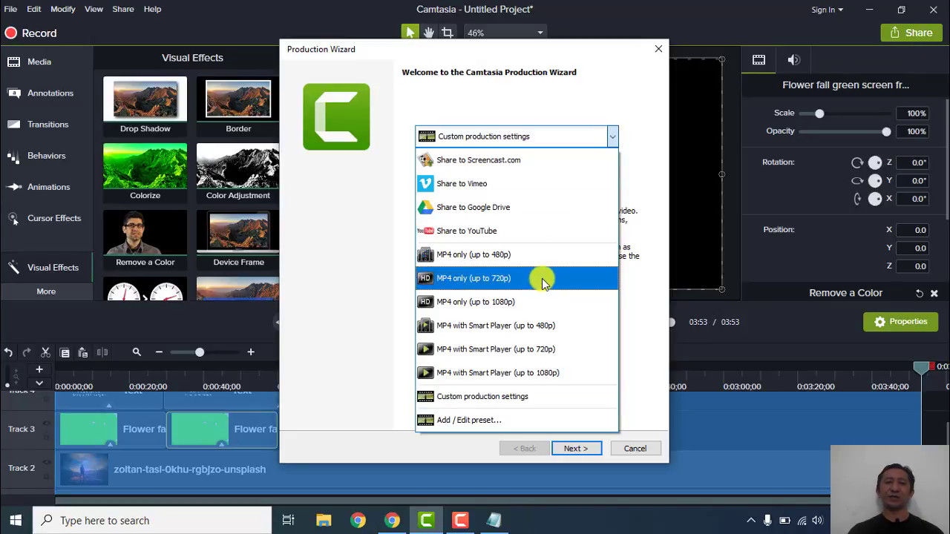
pyautogui.click(542, 279)
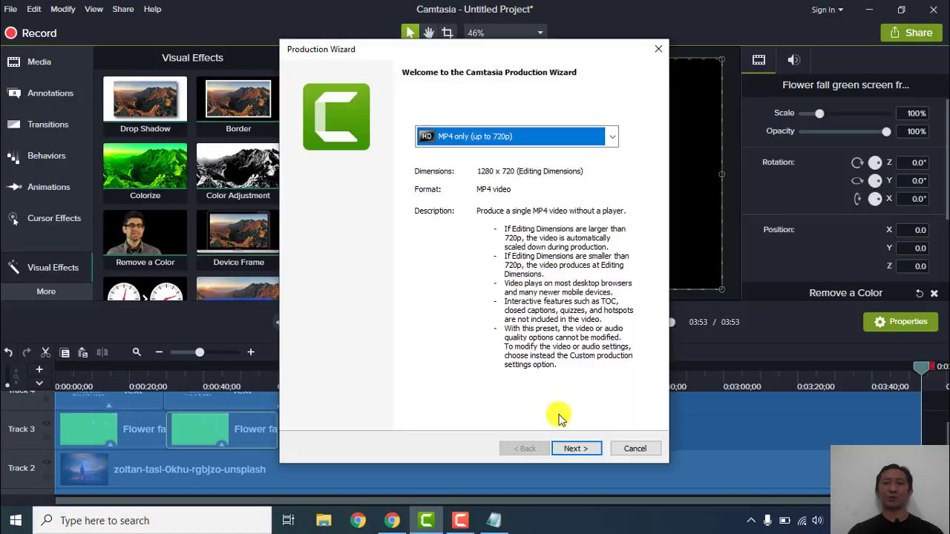
pyautogui.click(576, 450)
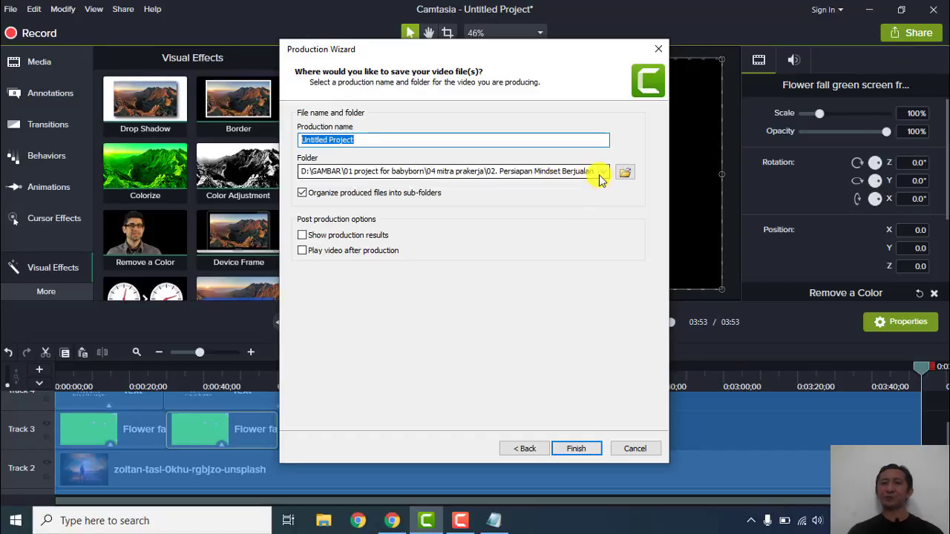
pyautogui.click(578, 449)
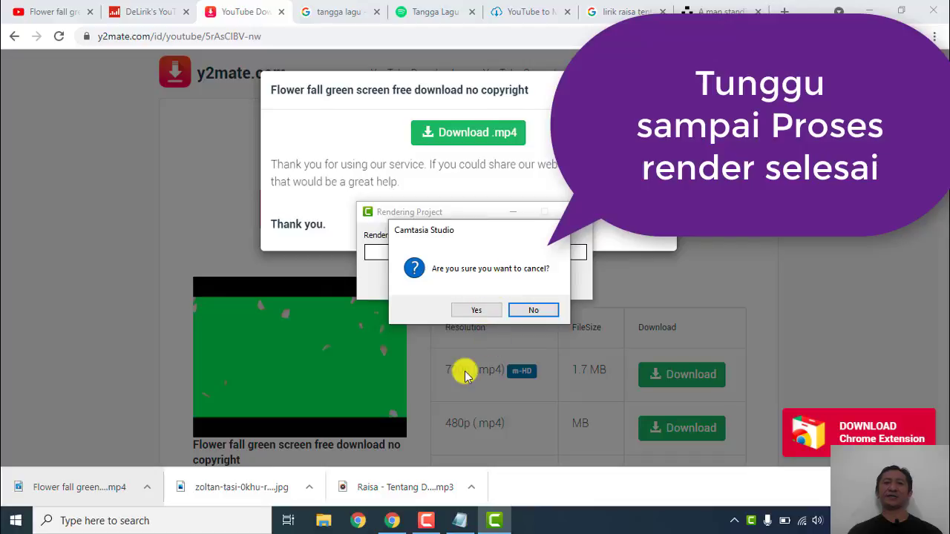
# Cancel the running render of the project and confirm the cancellation.
pyautogui.click(482, 313)
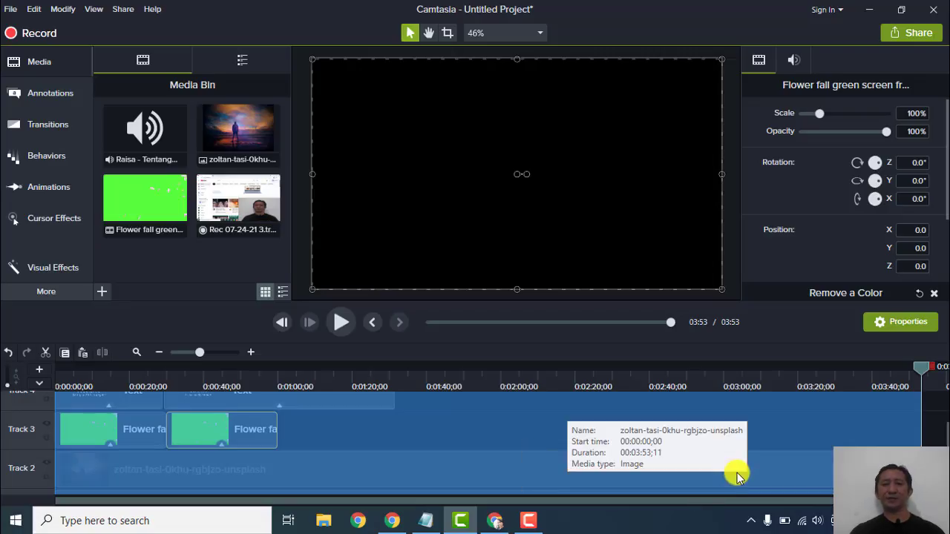
# Switch to the Notepad notes and extend the title line to "Raisa Tentang Dirimu Lirik Cover Karin".
pyautogui.click(425, 522)
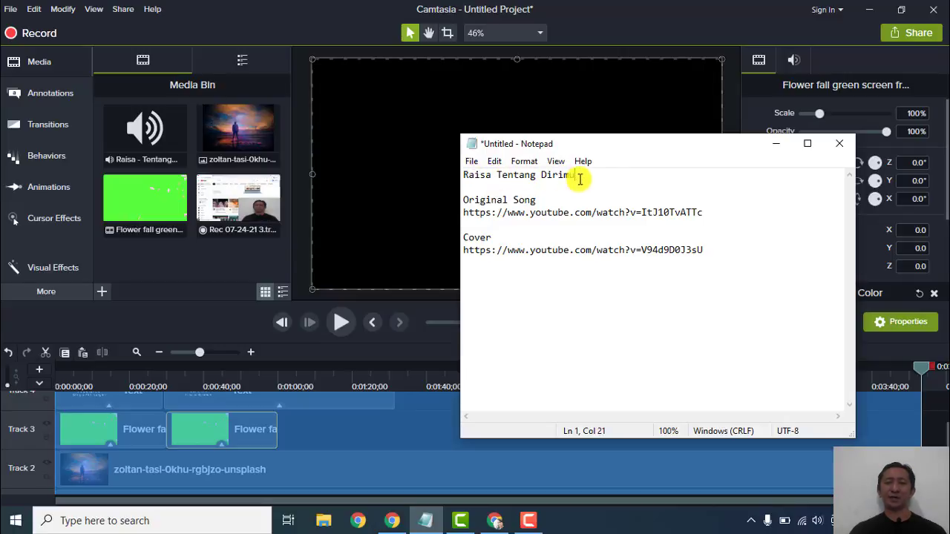
pyautogui.write('(L')
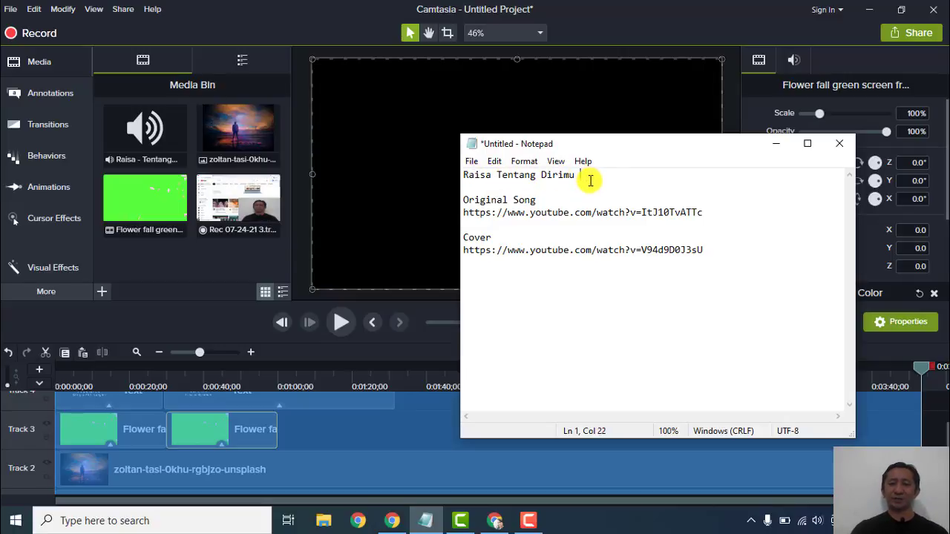
pyautogui.write('rik Cover ')
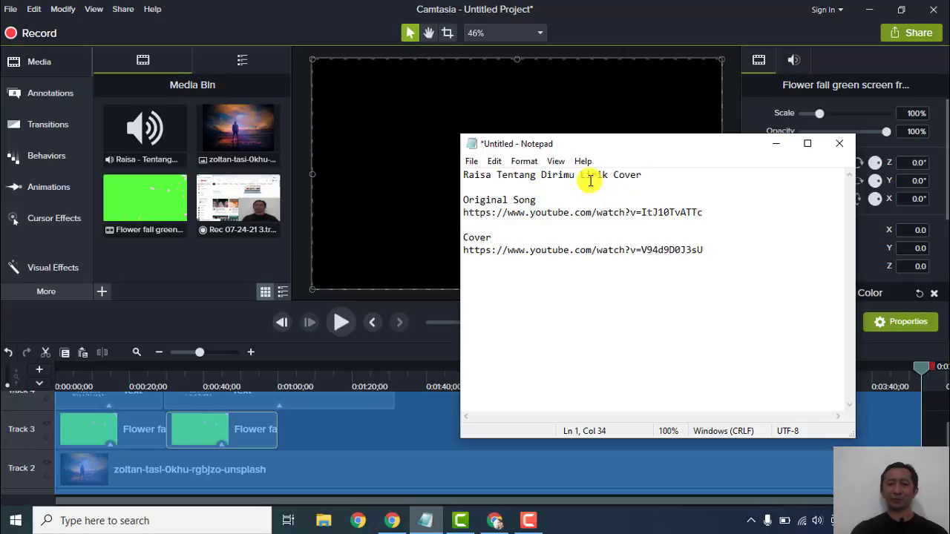
pyautogui.write('Karin')
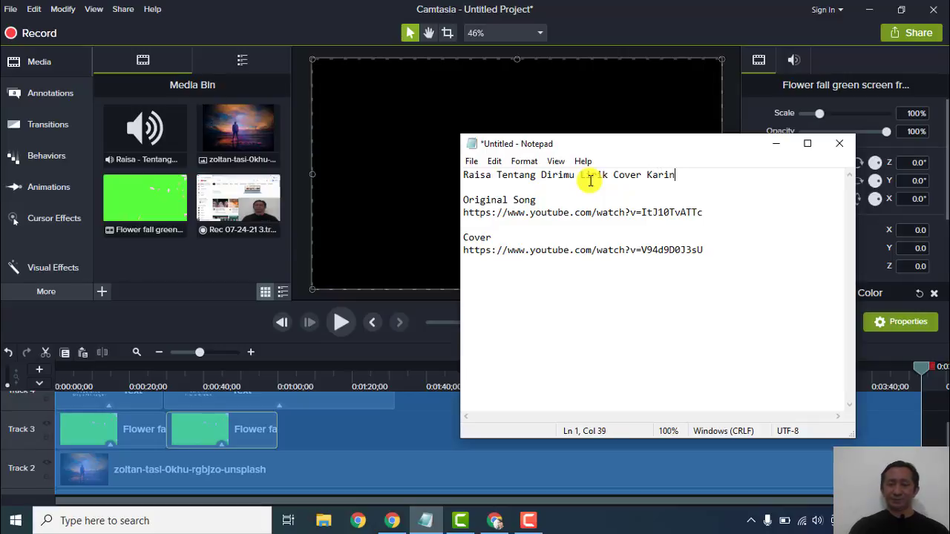
# Copy the complete "Tentang Dirimu" lyrics from the Google results in Chrome and paste them below the cover link in Notepad, after a blank line.
pyautogui.click(715, 253)
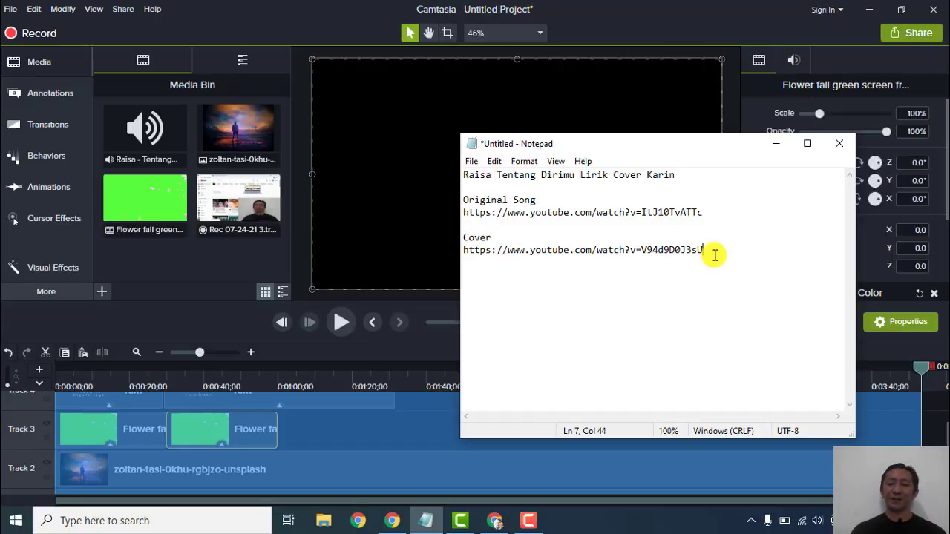
pyautogui.press('Return')
pyautogui.press('Return')
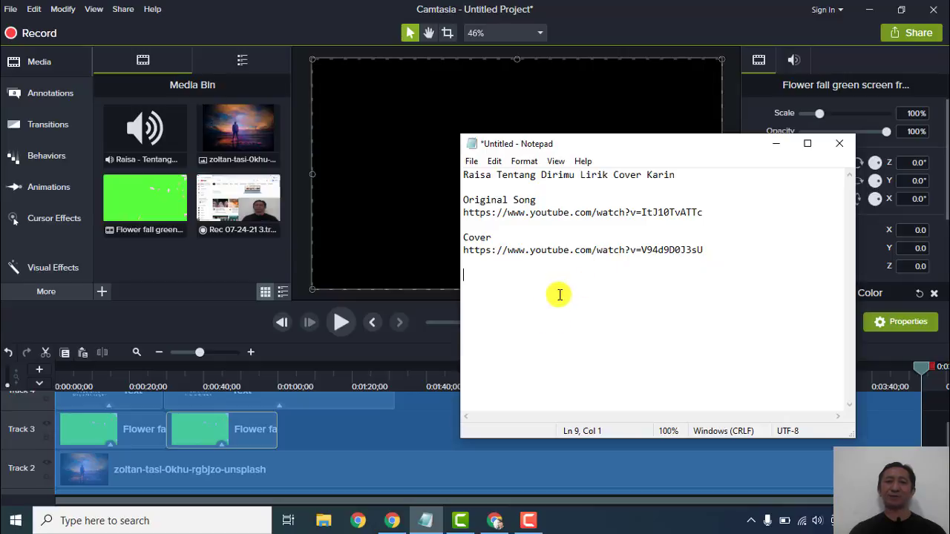
pyautogui.click(392, 520)
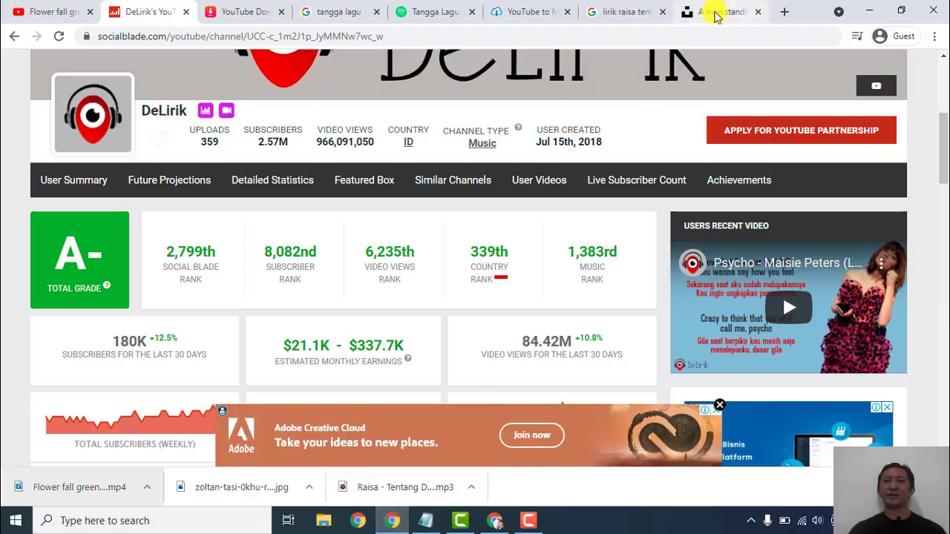
pyautogui.click(607, 12)
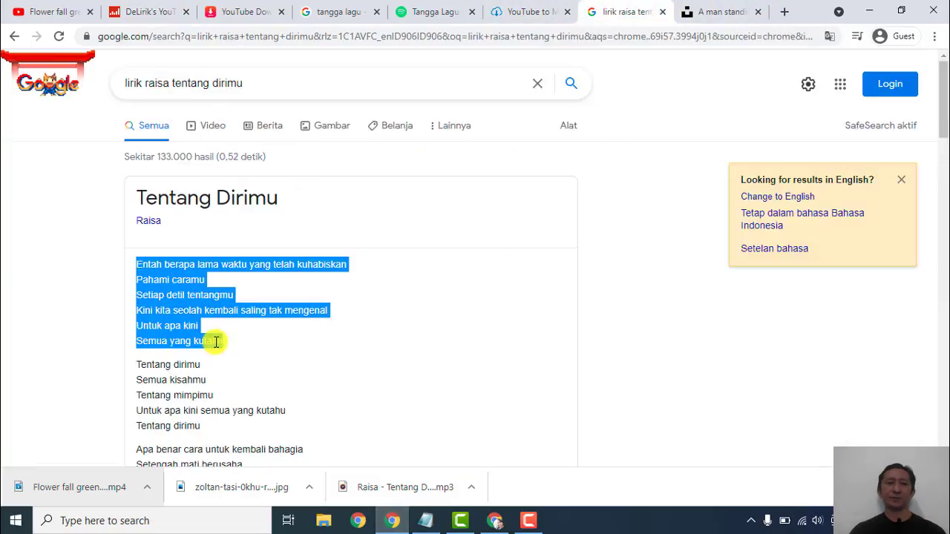
pyautogui.scroll(-1, 215, 342)
pyautogui.click(186, 304)
pyautogui.moveTo(137, 194); pyautogui.dragTo(211, 310)
pyautogui.scroll(-5, 225, 326)
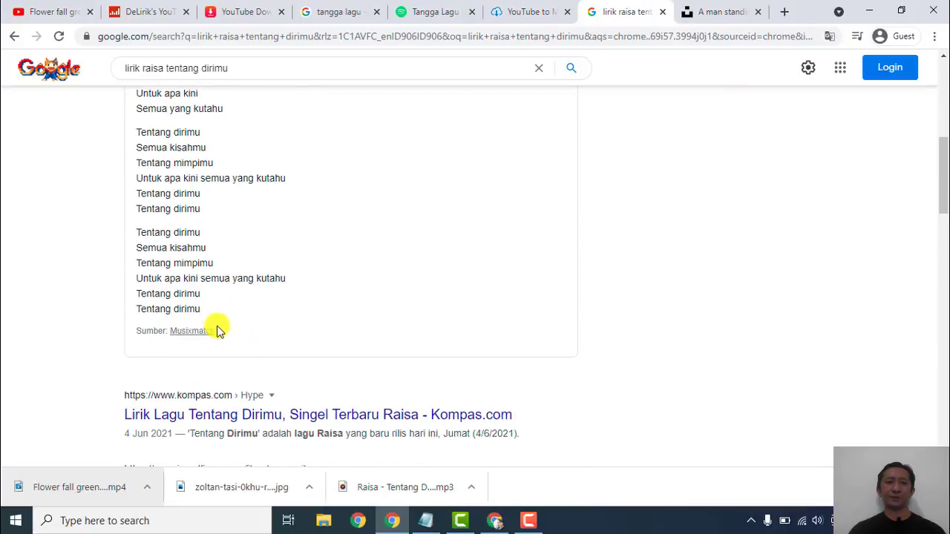
pyautogui.keyDown('shift'); pyautogui.click(205, 308); pyautogui.keyUp('shift')
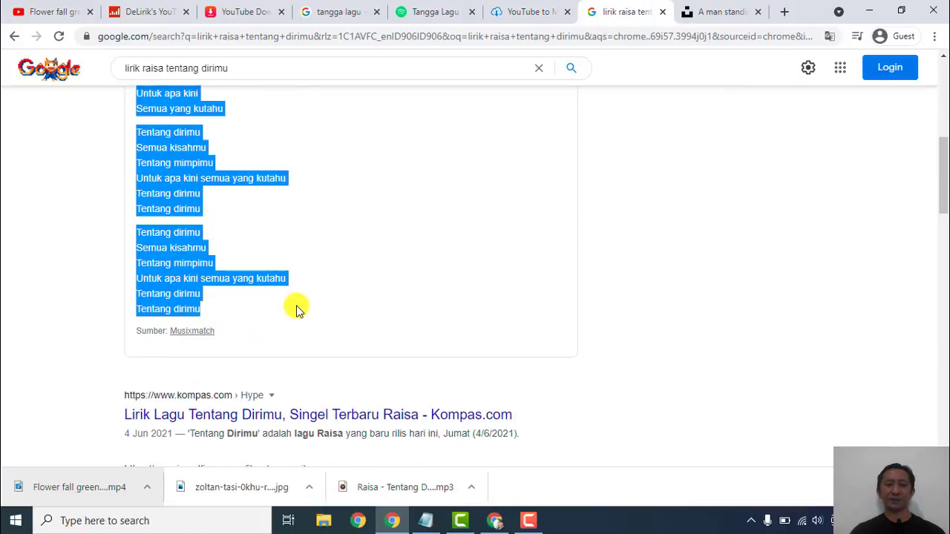
pyautogui.click(426, 521)
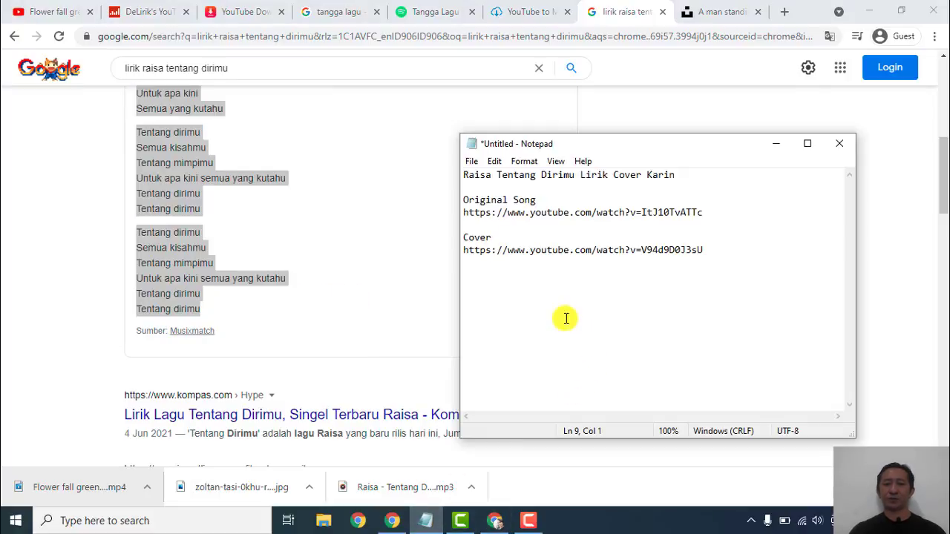
pyautogui.hotkey('ctrl', 'v')
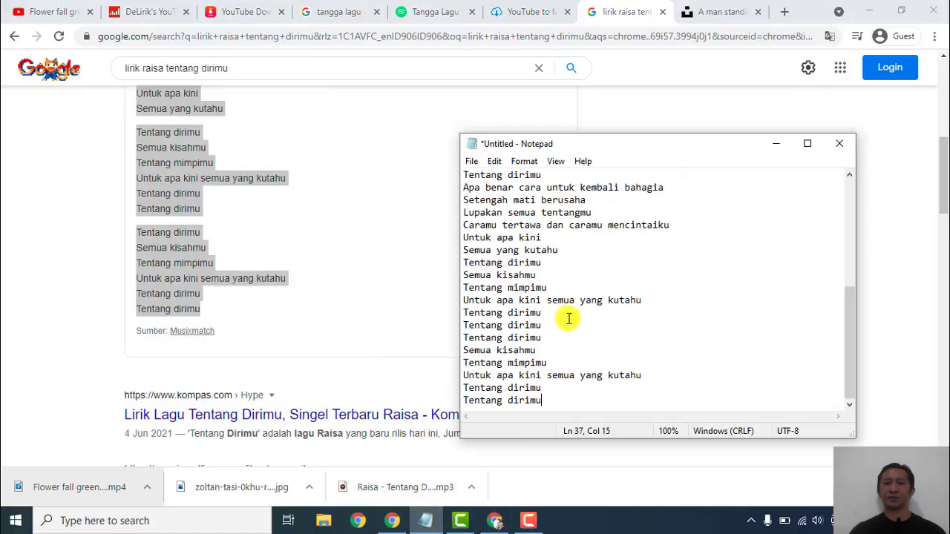
# Split the pasted lyrics with blank lines after both "Semua yang kutahu" verses, the first chorus and the last "Semua kisahmu".
pyautogui.click(542, 350)
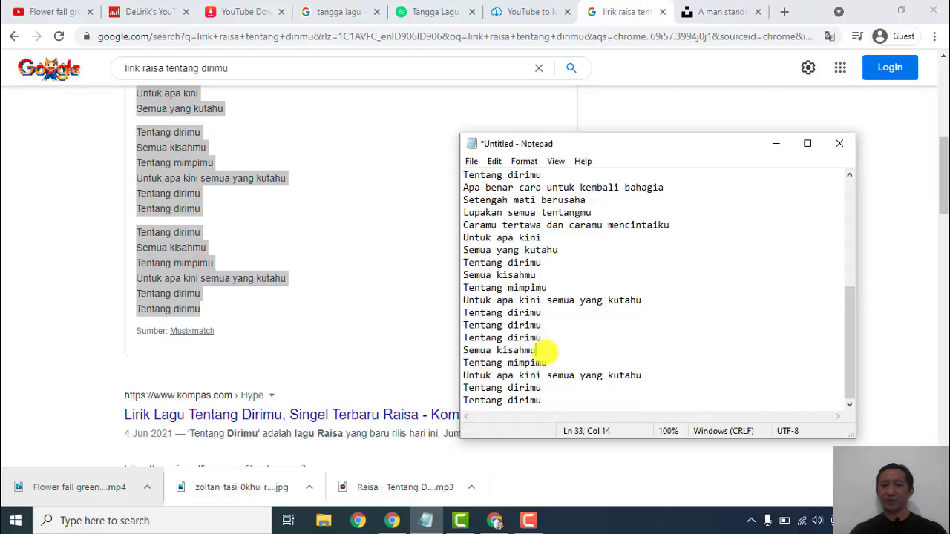
pyautogui.press('Return')
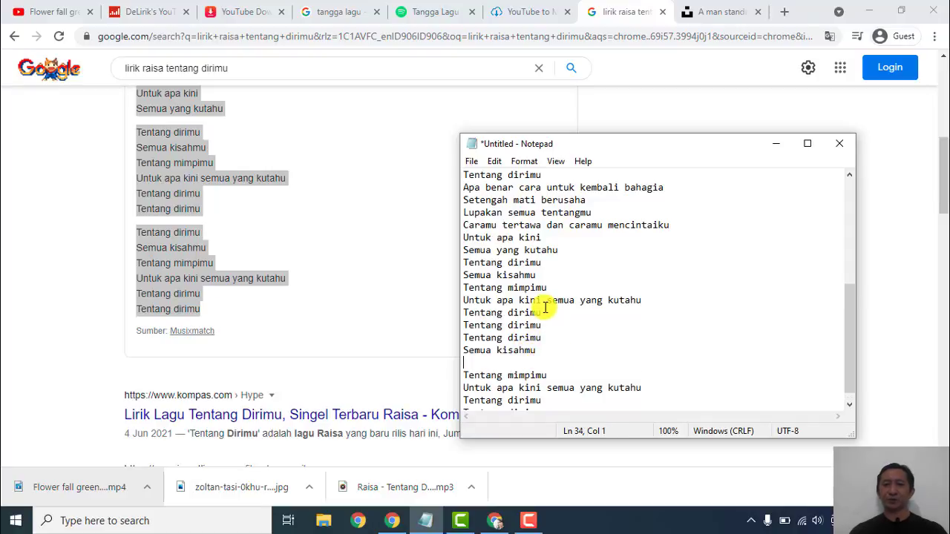
pyautogui.click(569, 251)
pyautogui.press('Return')
pyautogui.scroll(2, 573, 268)
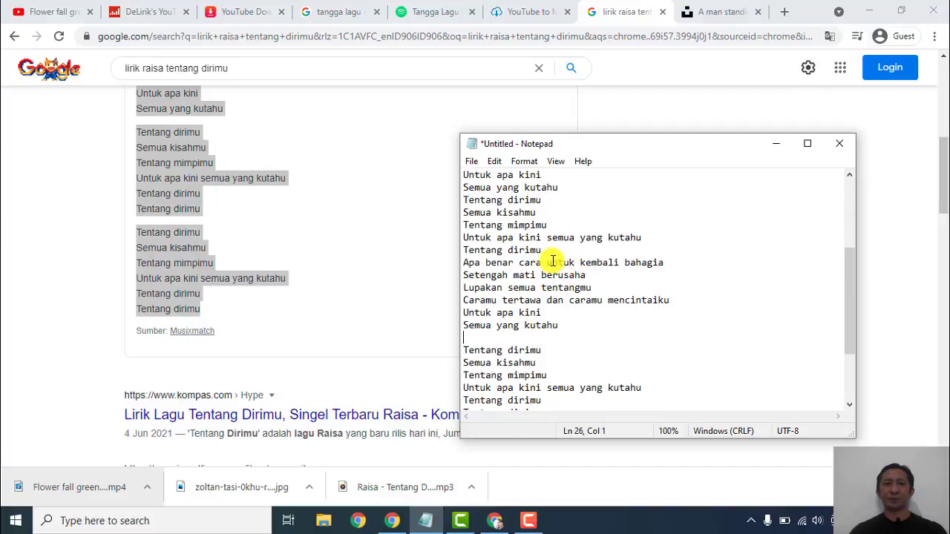
pyautogui.scroll(3, 206, 215)
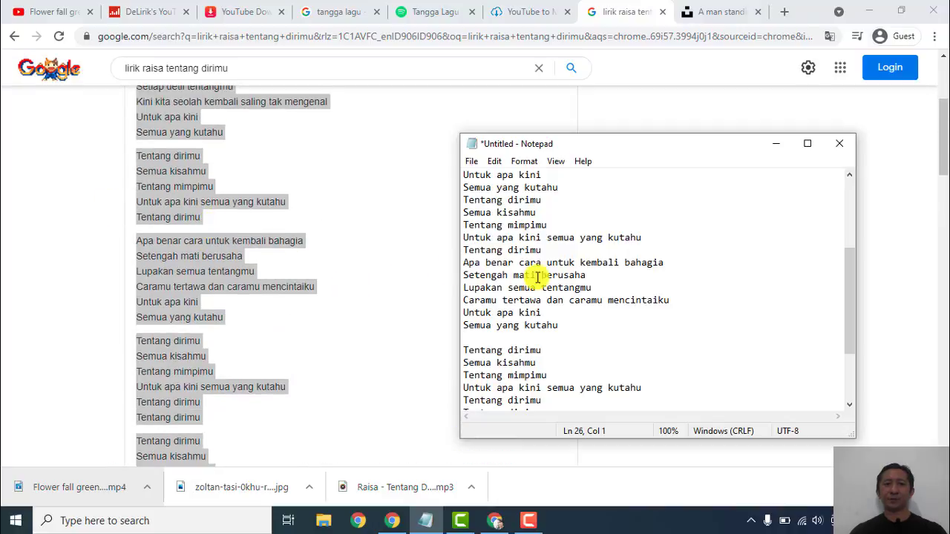
pyautogui.scroll(3, 535, 256)
pyautogui.click(563, 301)
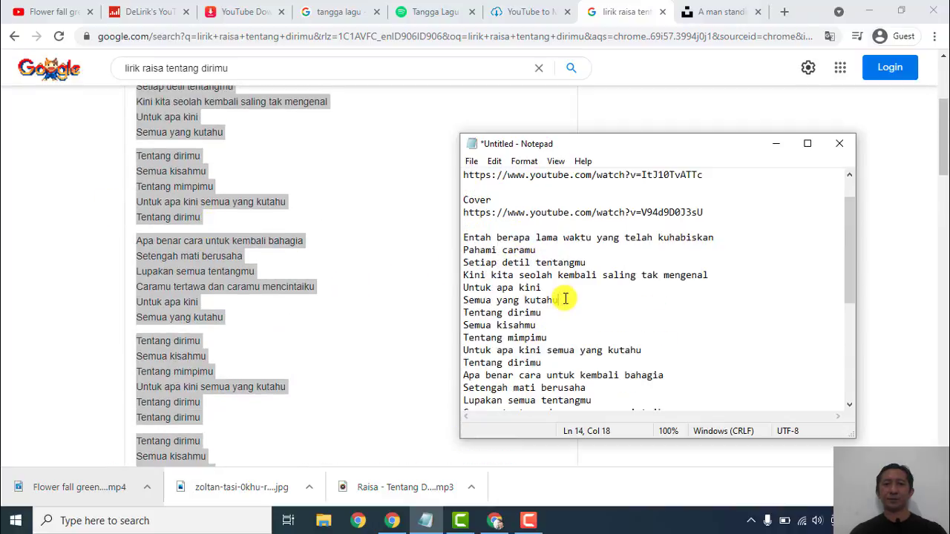
pyautogui.press('Return')
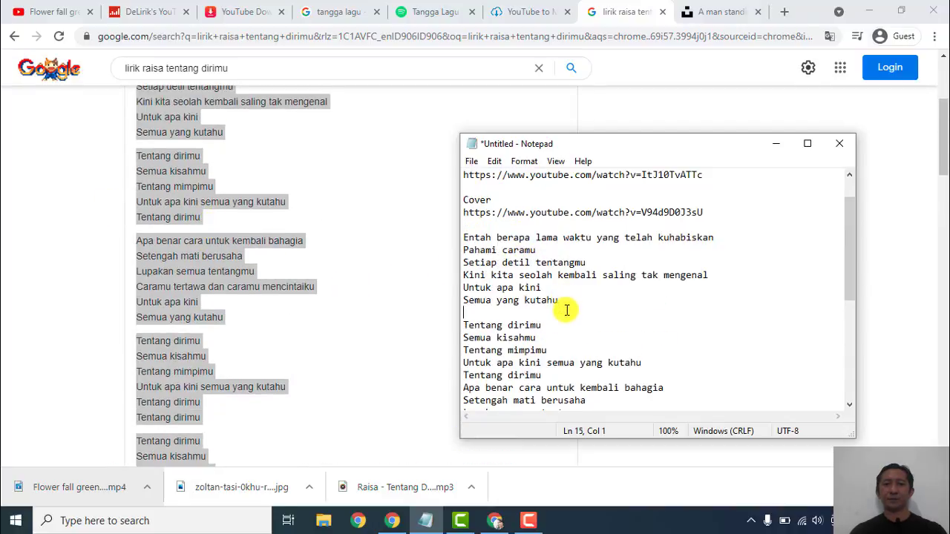
pyautogui.click(554, 375)
pyautogui.press('Return')
# Add the hashtags "#raisa #tentangdirimu #tentangdirimulirik" on a separate line below the last "Semua kisahmu".
pyautogui.scroll(-5, 591, 327)
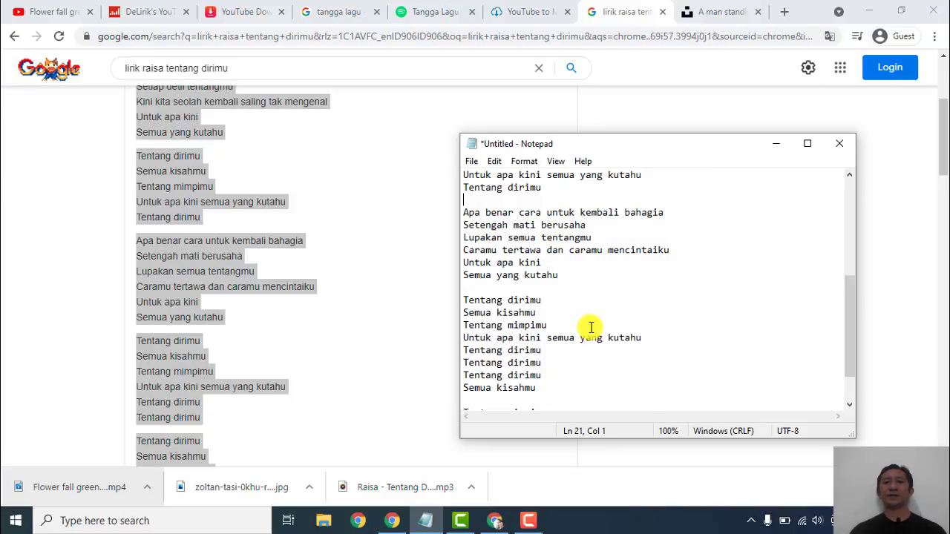
pyautogui.click(555, 387)
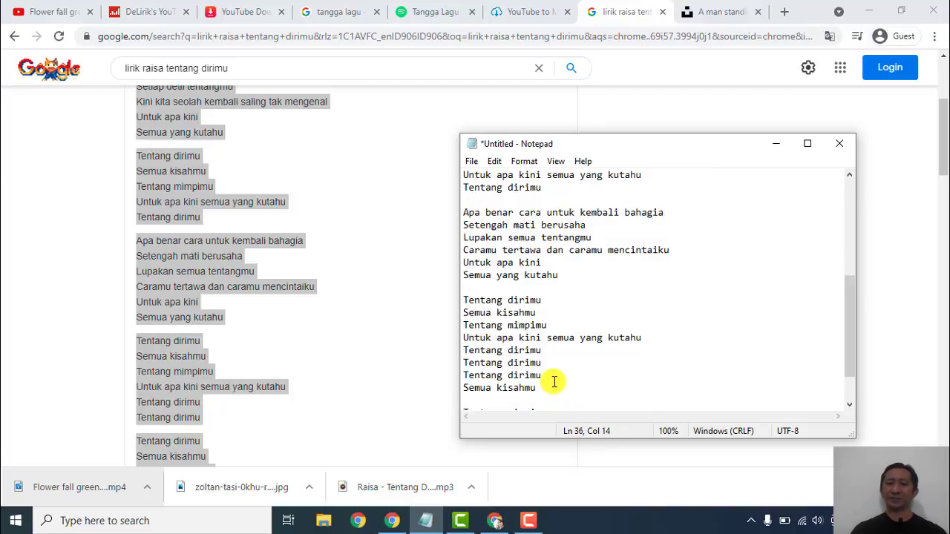
pyautogui.press('Return')
pyautogui.press('Return')
pyautogui.write('#raisa')
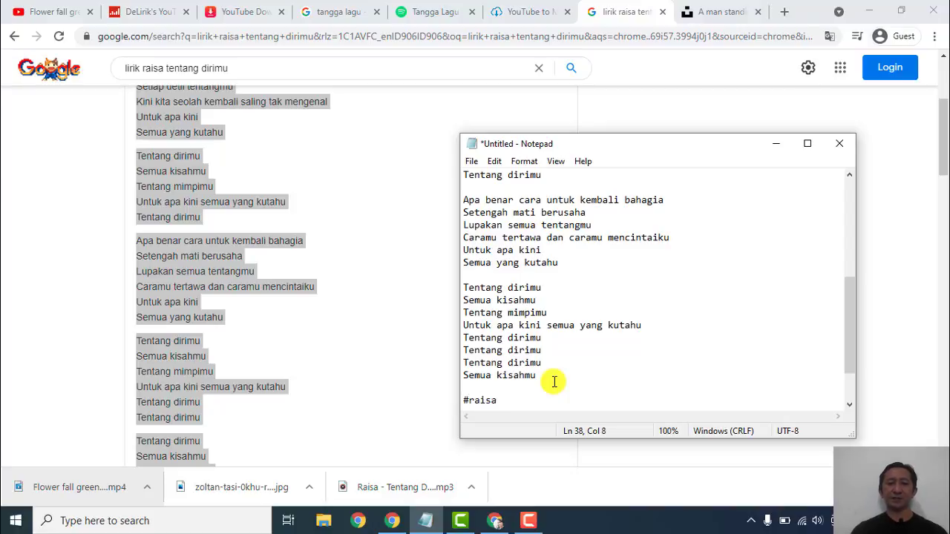
pyautogui.write(' #')
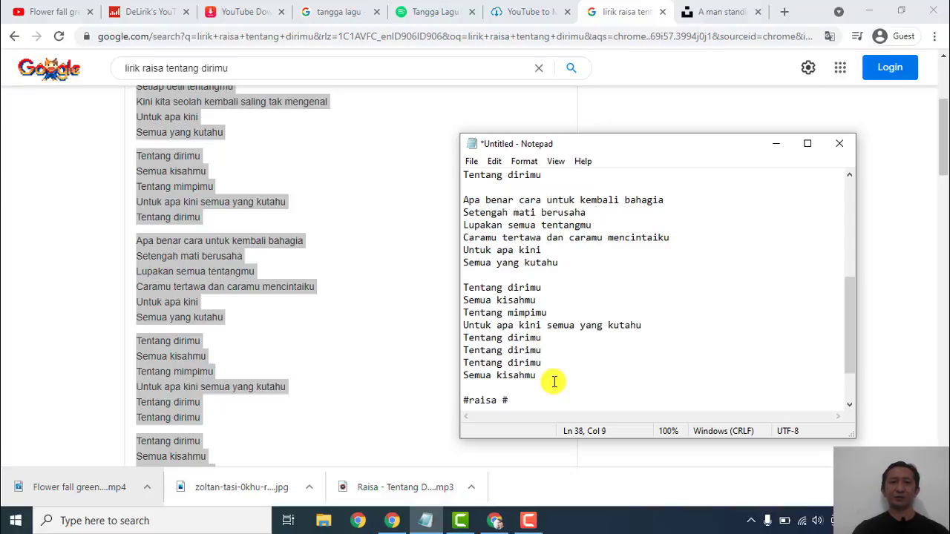
pyautogui.write('tentan')
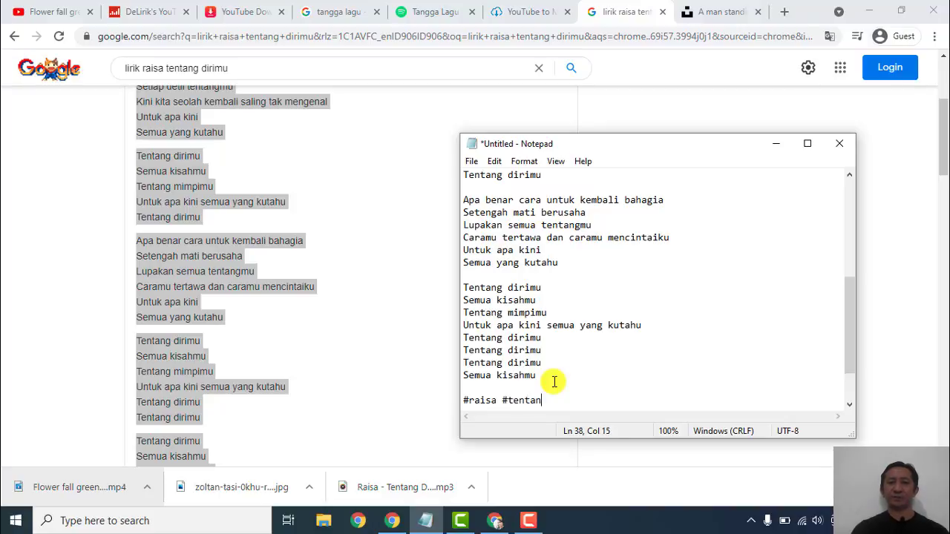
pyautogui.write('gdirimu #ten')
pyautogui.write('tangdirim')
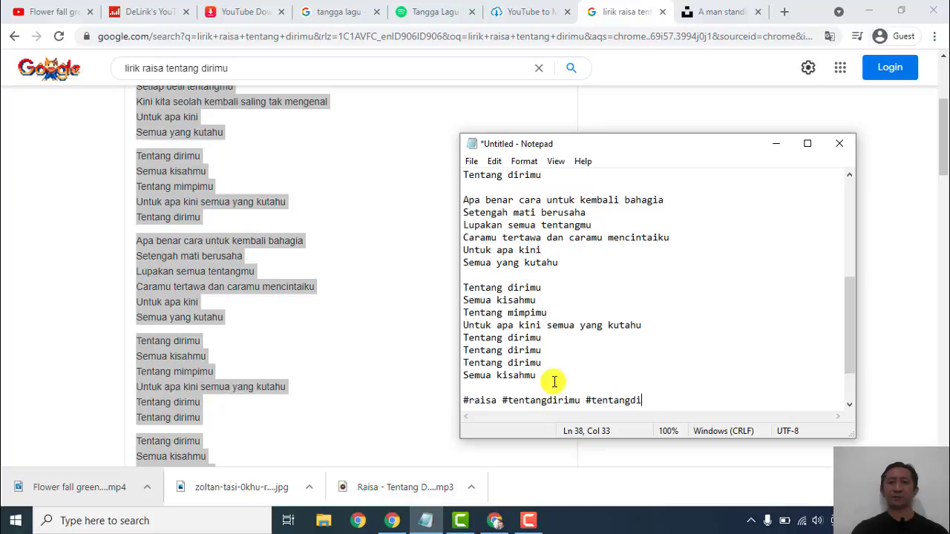
pyautogui.write('ulirik')
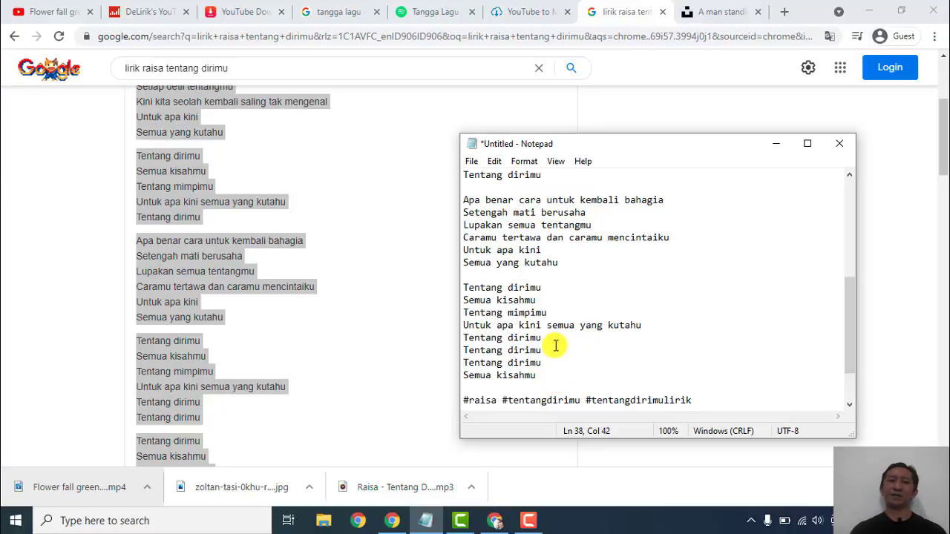
# Add a "Gambar" heading between the cover link and the lyrics, with the background photo's share link copied from Unsplash beneath it.
pyautogui.scroll(6, 555, 345)
pyautogui.scroll(1, 555, 345)
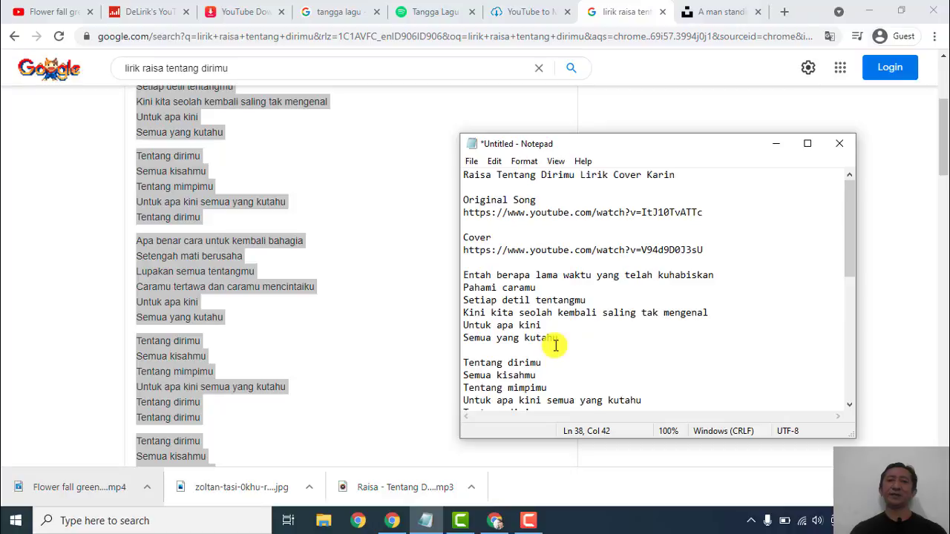
pyautogui.click(717, 249)
pyautogui.press('Return')
pyautogui.press('Return')
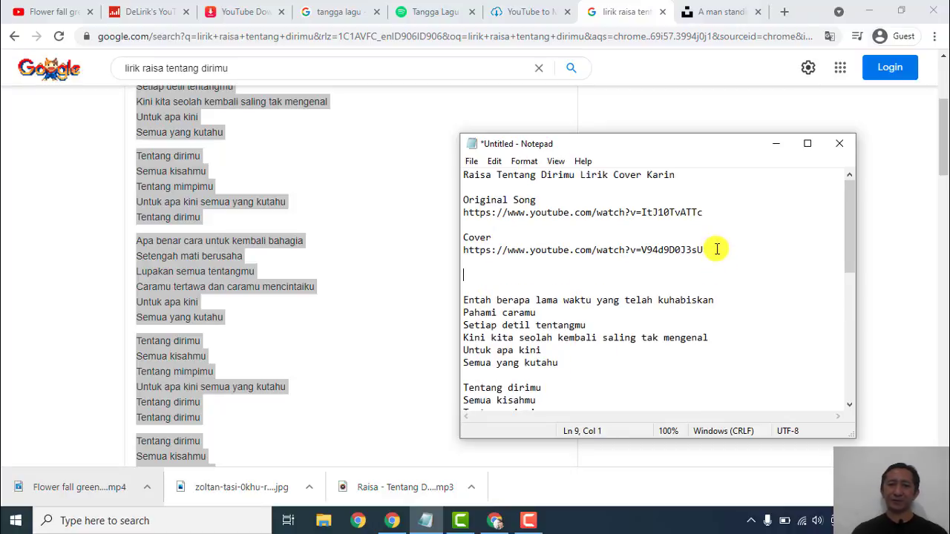
pyautogui.write('Gambar')
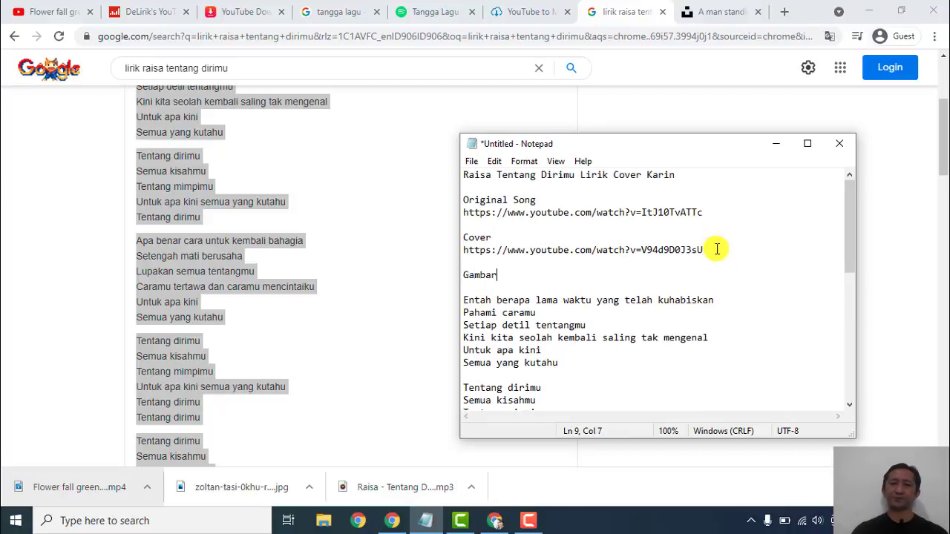
pyautogui.press('Return')
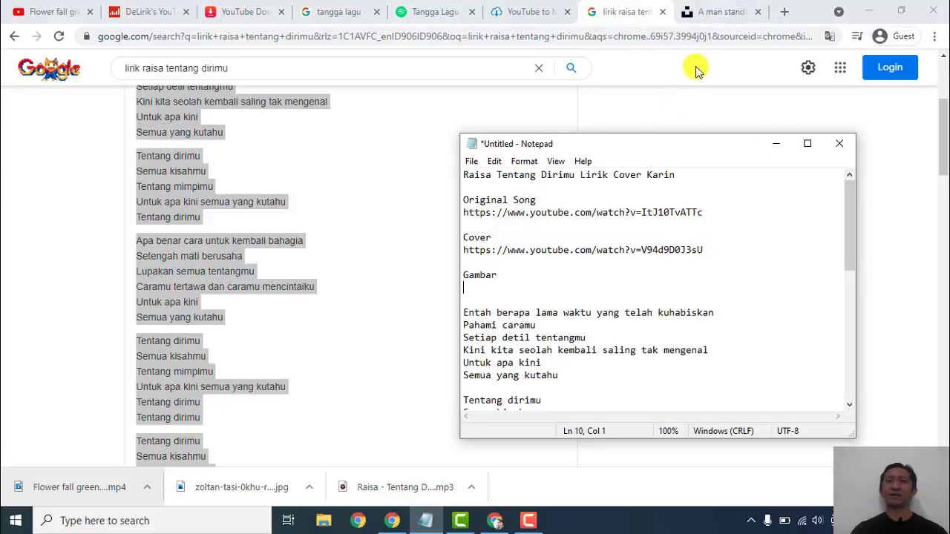
pyautogui.click(717, 11)
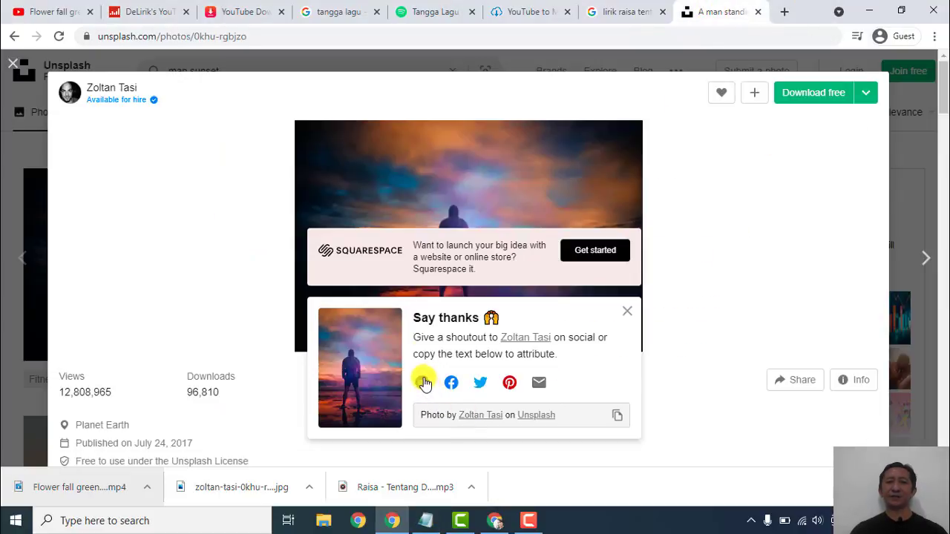
pyautogui.click(422, 384)
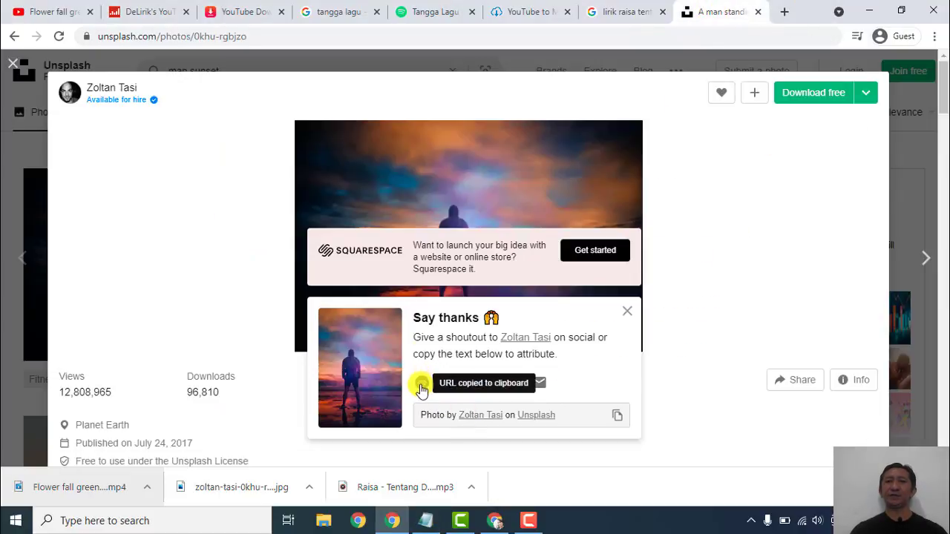
pyautogui.click(434, 519)
pyautogui.hotkey('ctrl', 'v')
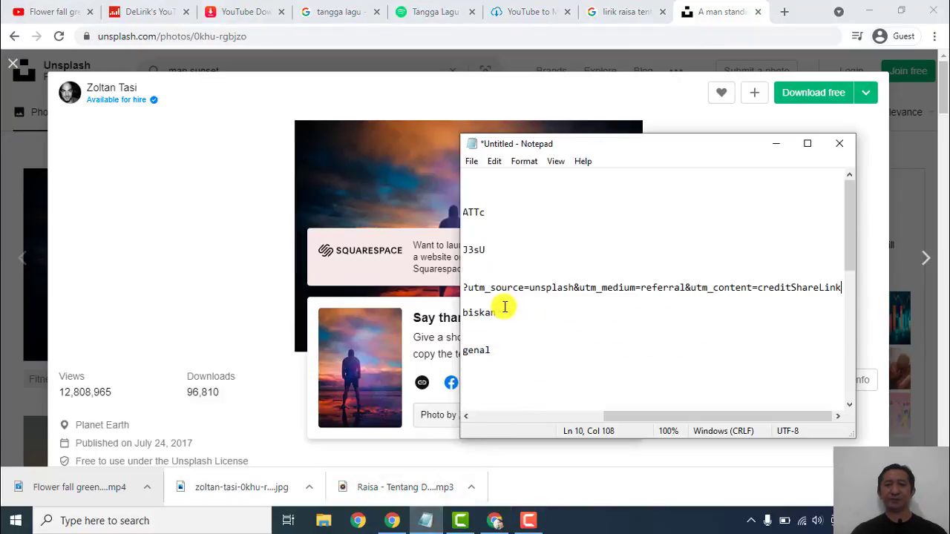
pyautogui.moveTo(643, 416); pyautogui.dragTo(463, 412)
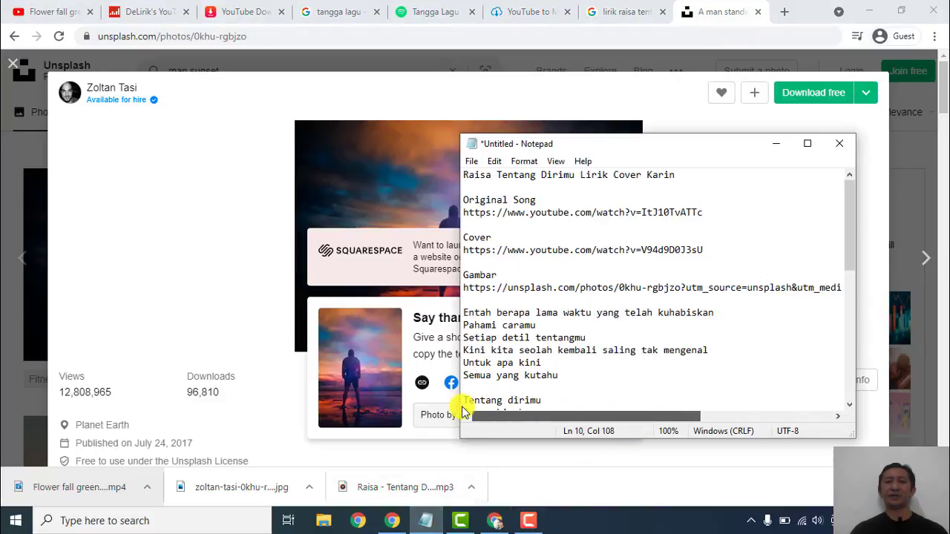
pyautogui.click(642, 300)
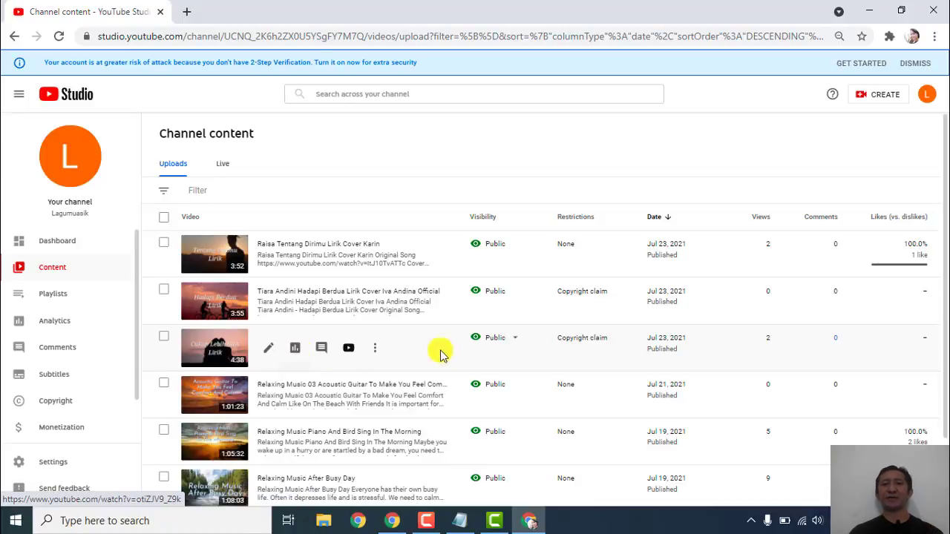
# Check the restrictions on the uploaded lyric videos in YouTube Studio and return to the DeLirik statistics page on Social Blade.
pyautogui.moveTo(600, 340)
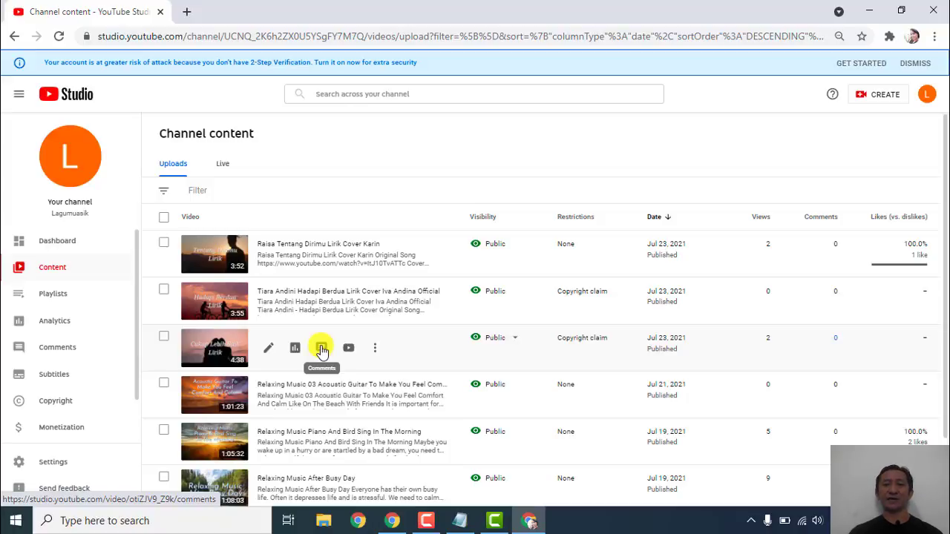
pyautogui.moveTo(605, 357)
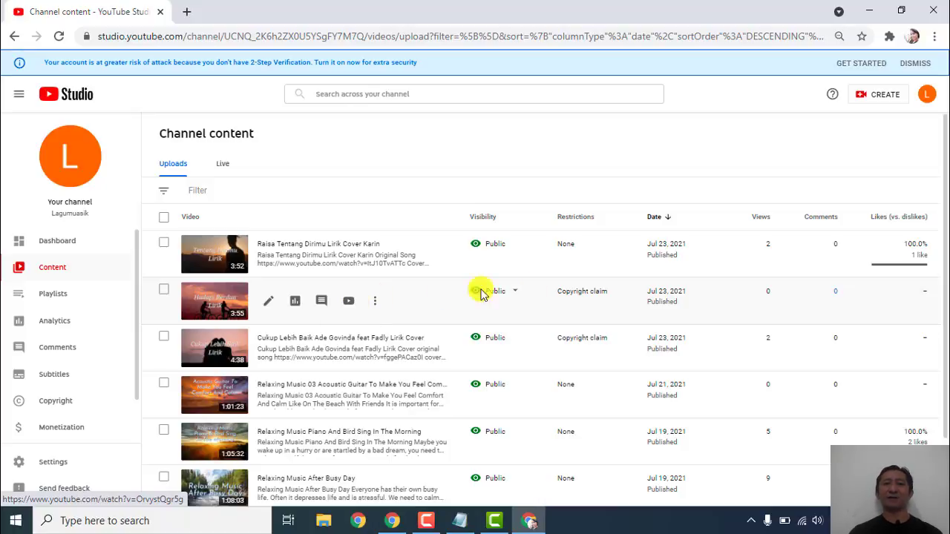
pyautogui.moveTo(600, 295)
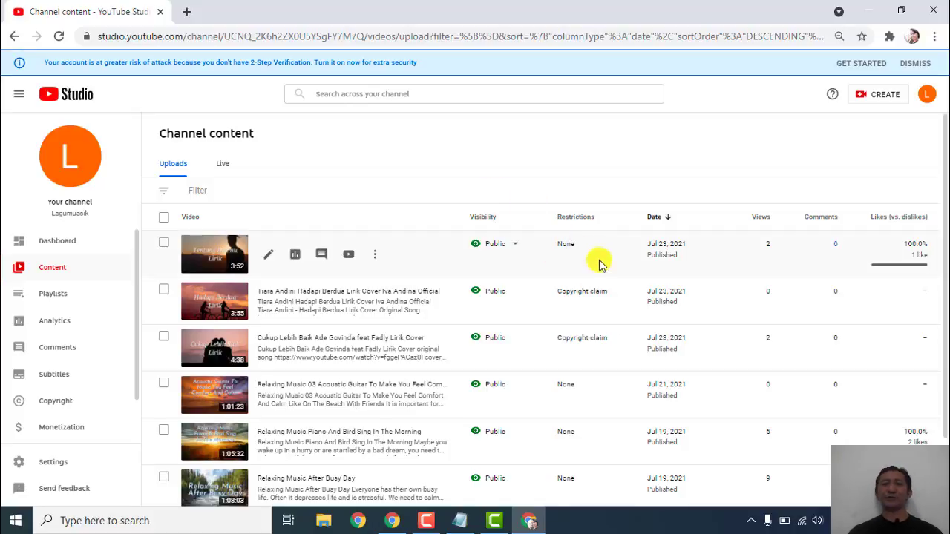
pyautogui.click(398, 522)
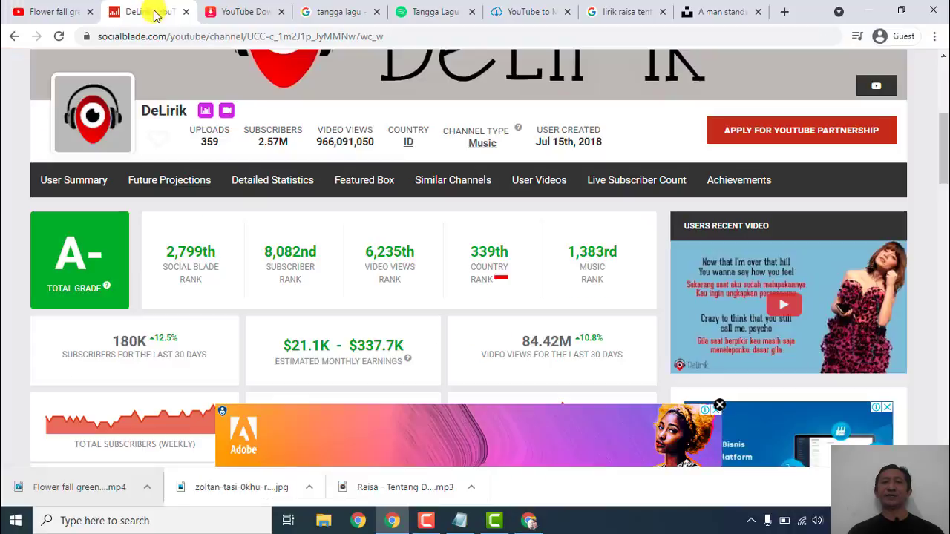